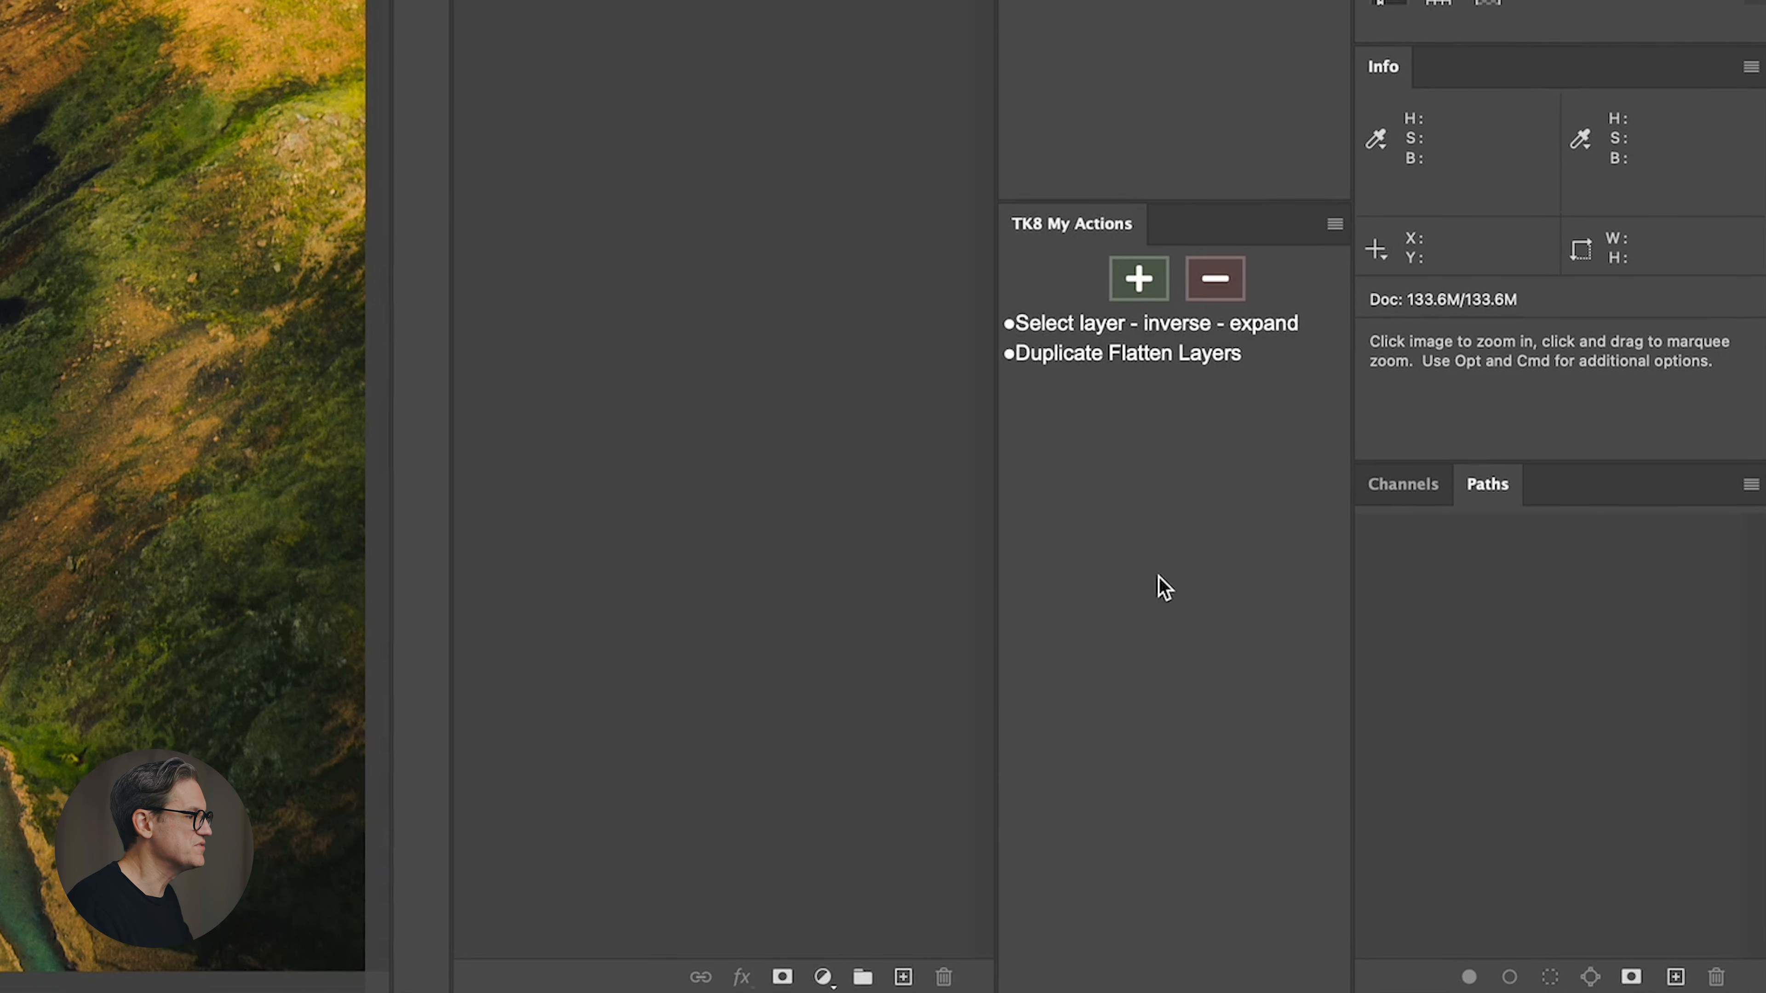
left_click(1109, 330)
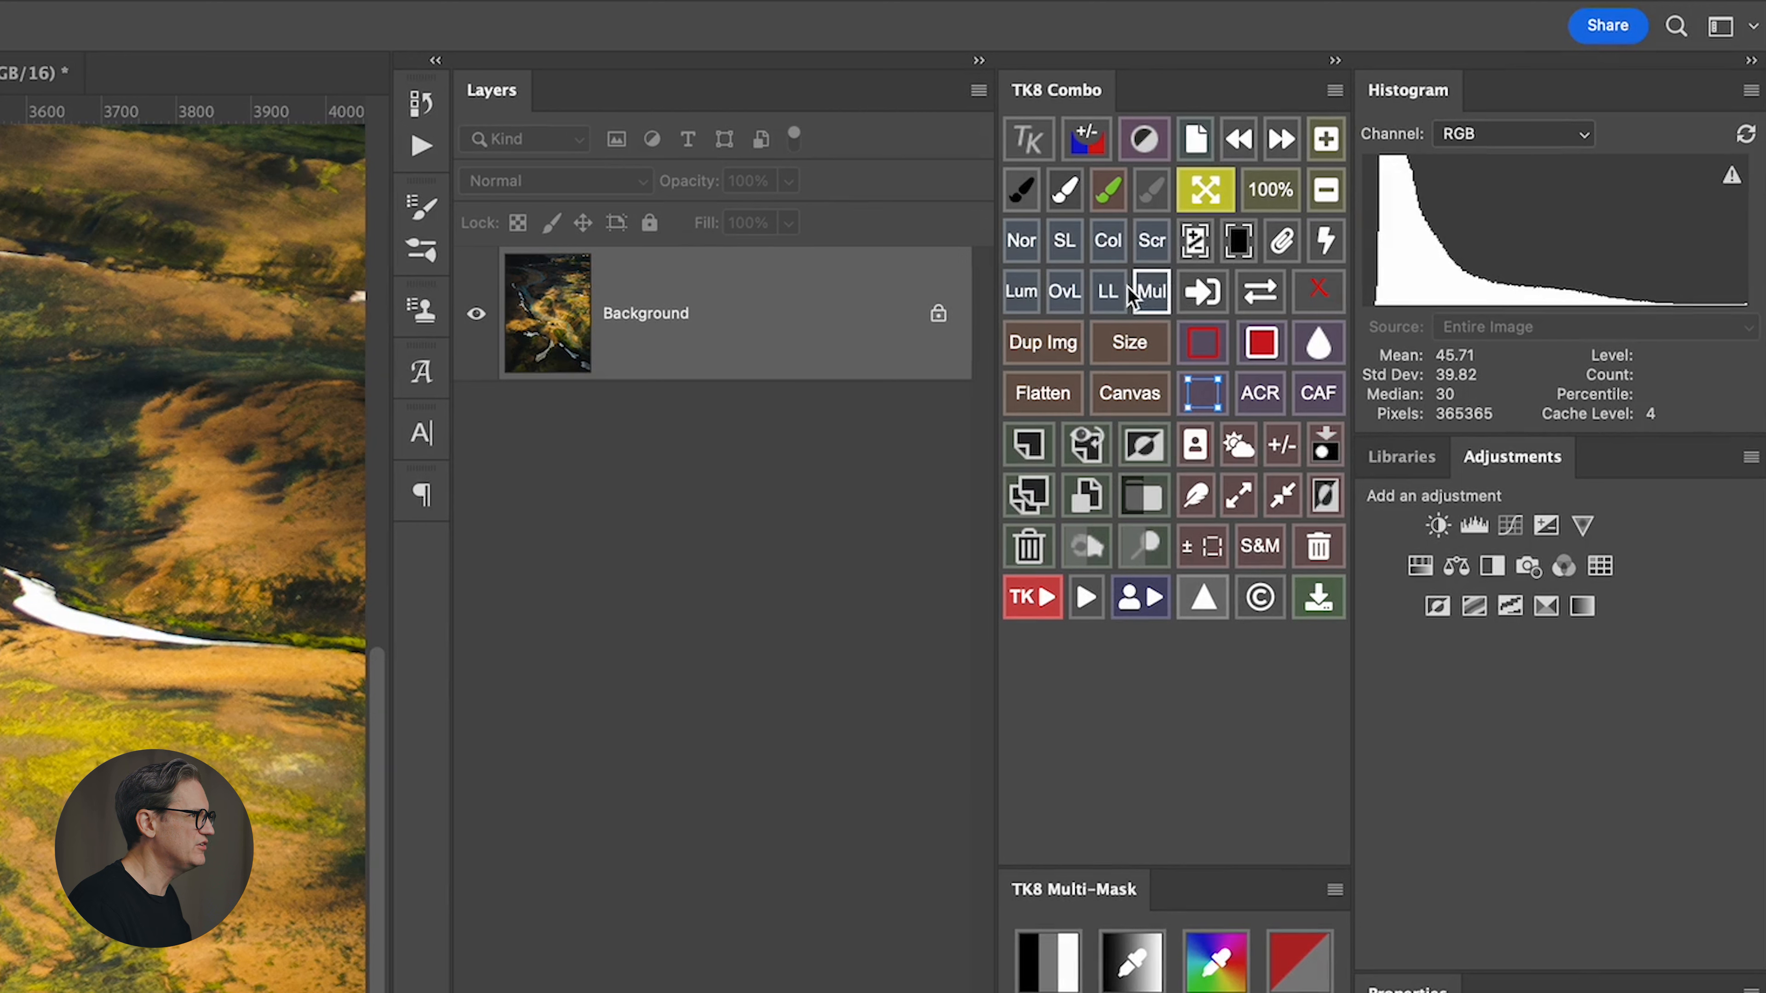
Add a Curves adjustment layer and try several blend modes on it, including Soft Light, Color, Screen and Linear Light
left_click(1502, 527)
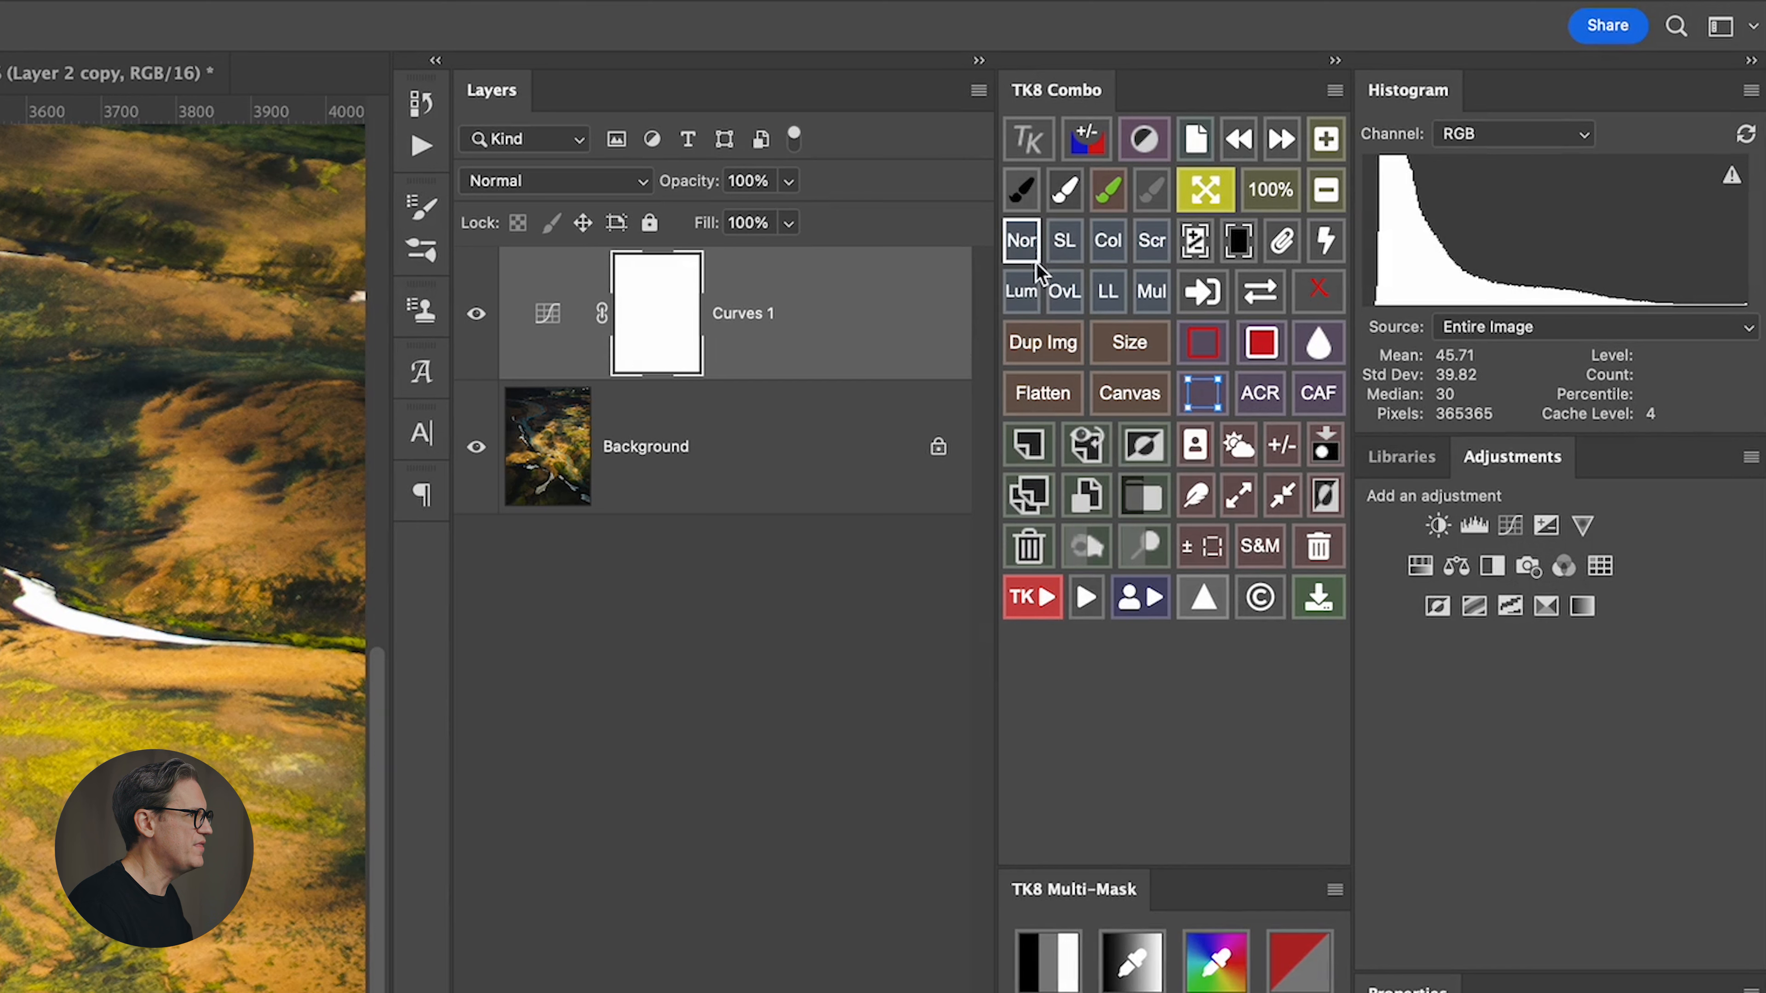
left_click(1061, 244)
left_click(1107, 241)
left_click(1152, 241)
left_click(1133, 291)
left_click(1121, 291)
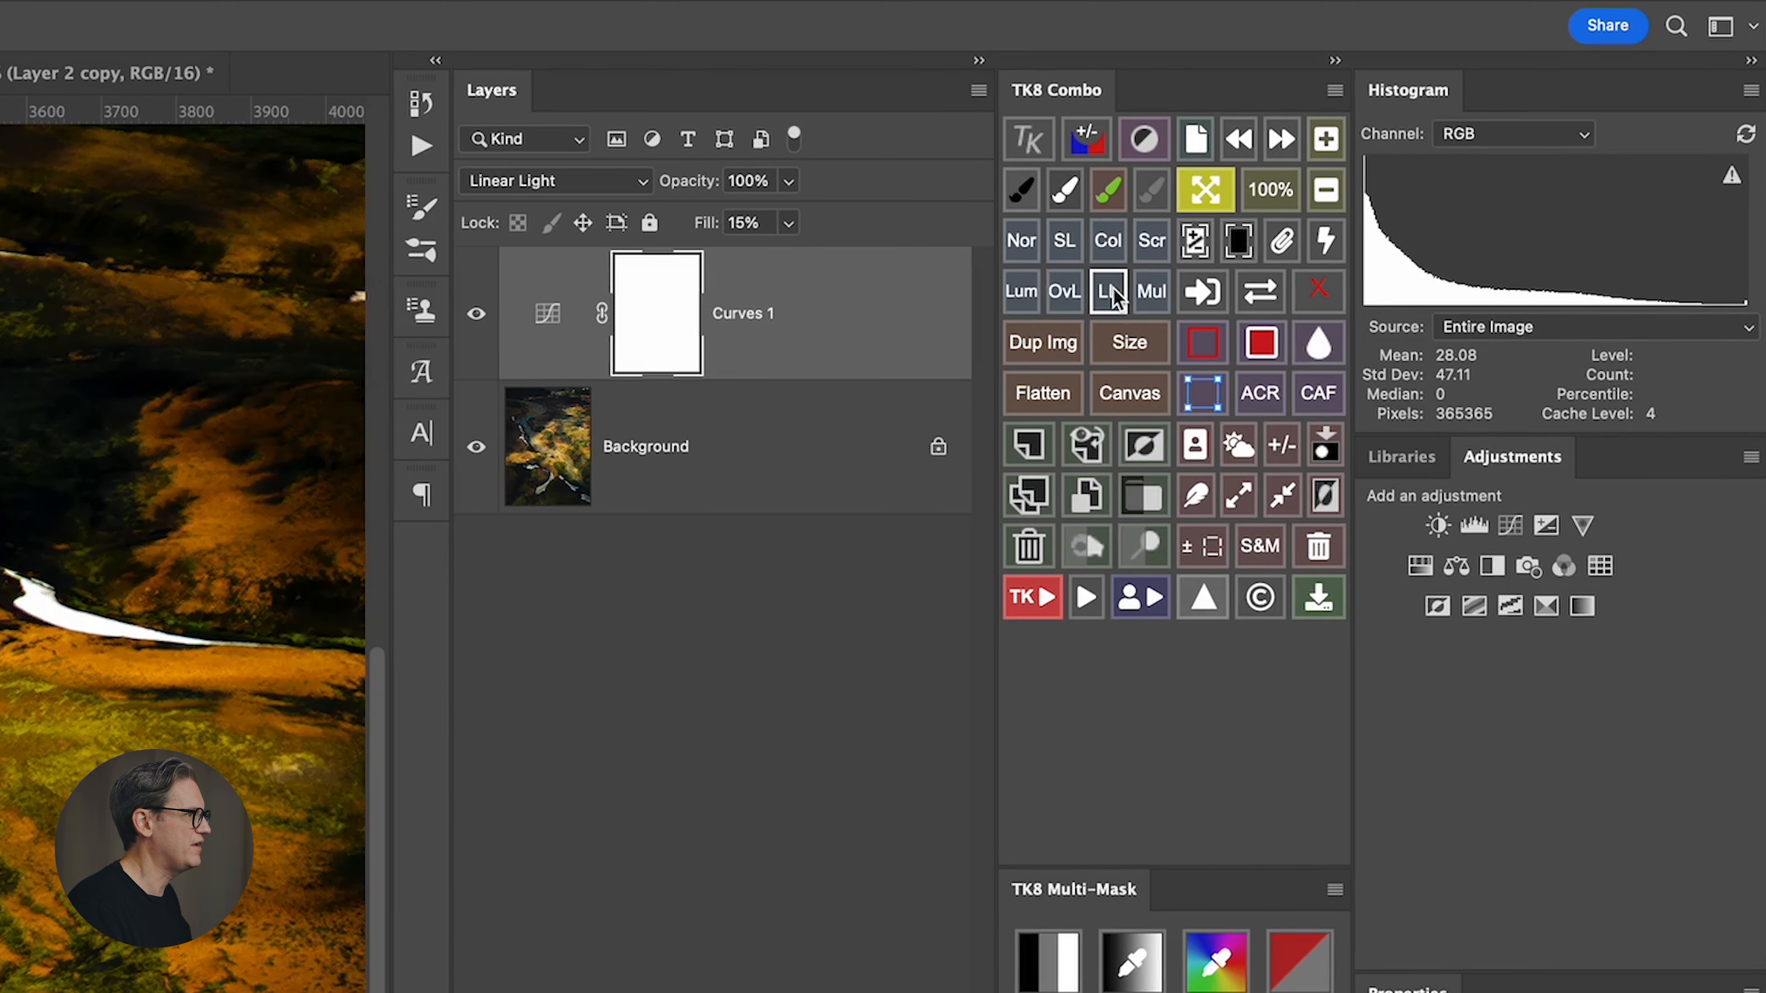
Return the Curves layer's blend mode to Normal at 100% fill, and delete the layer
left_click(1026, 295)
left_click(1029, 255)
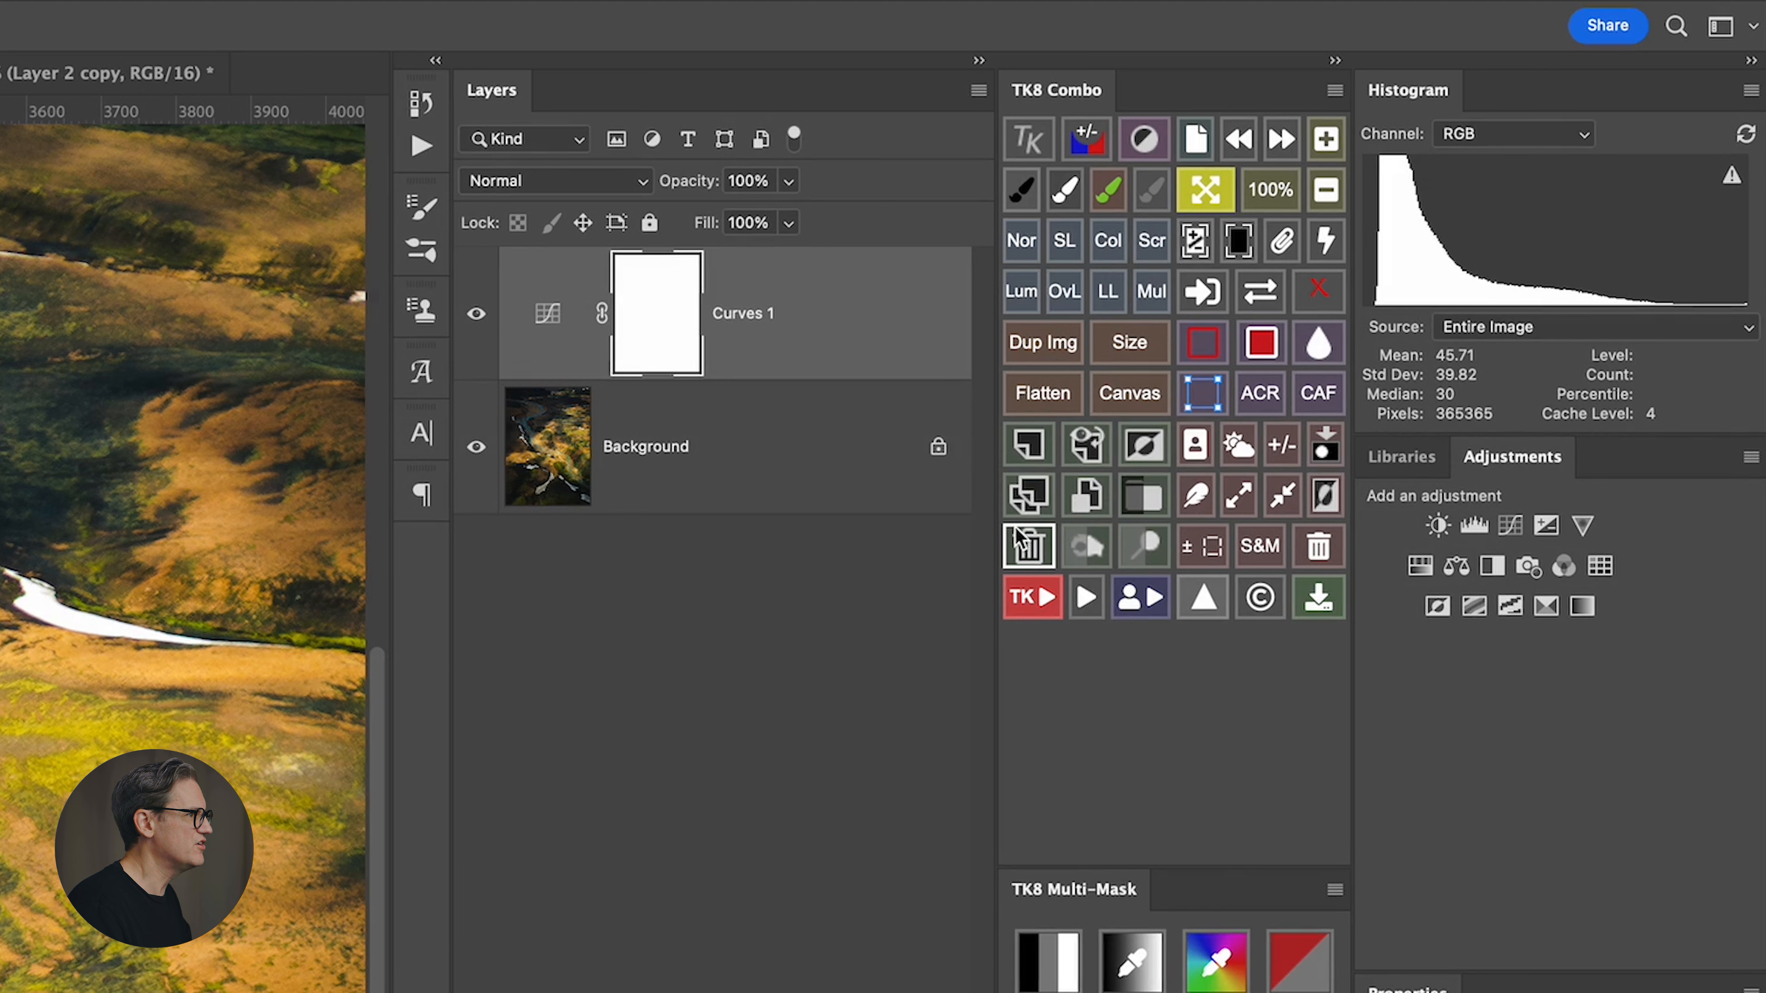
left_click(1026, 546)
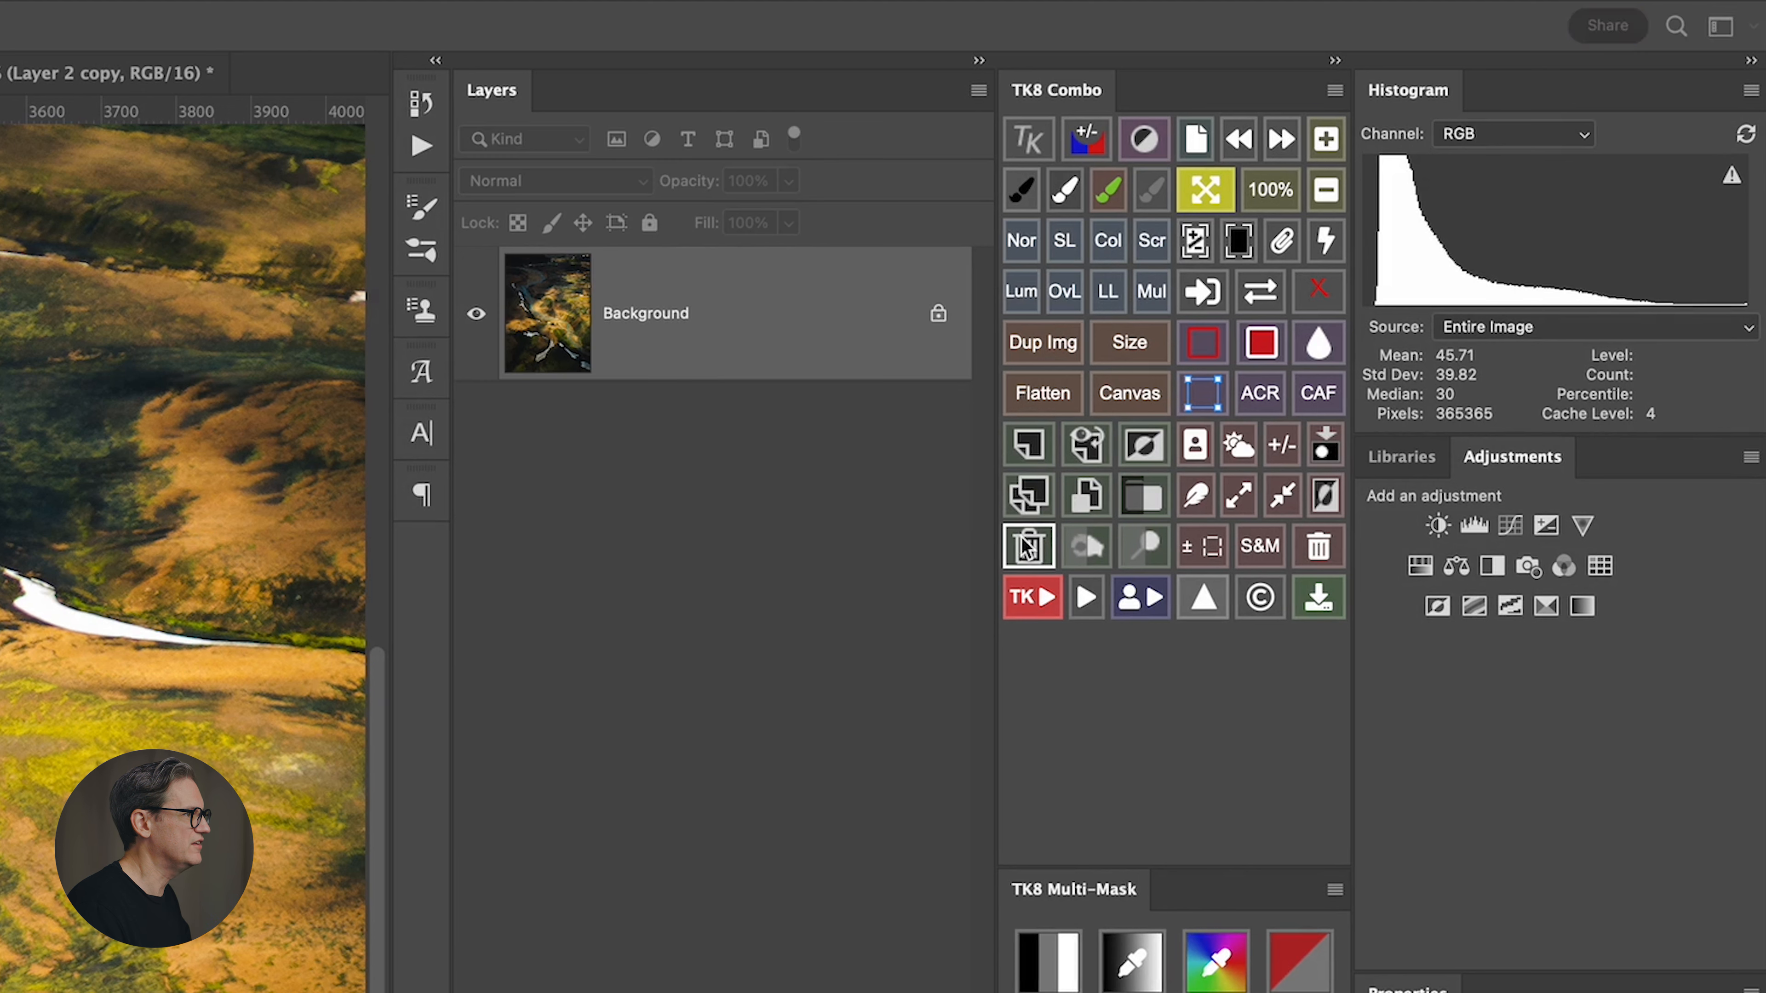
Create a new layer holding a copy of the image above the Background, and delete it
left_click(1024, 446)
left_click(1034, 450)
left_click(1086, 449)
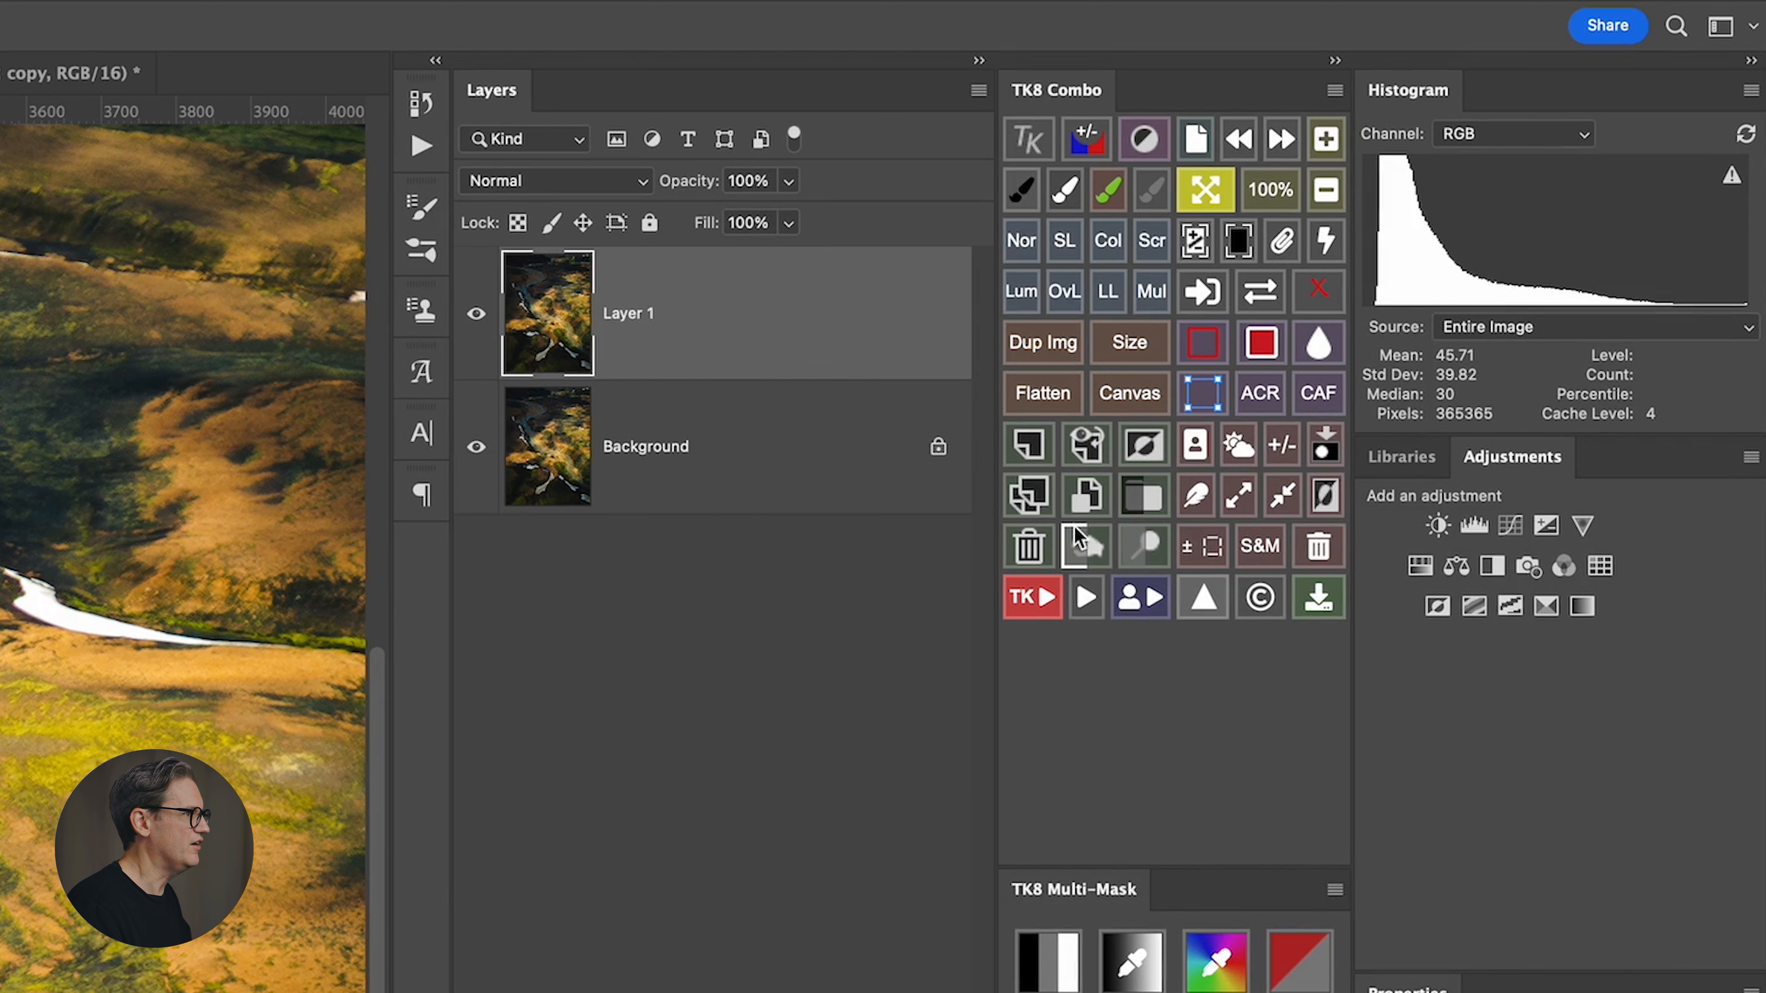
left_click(1030, 546)
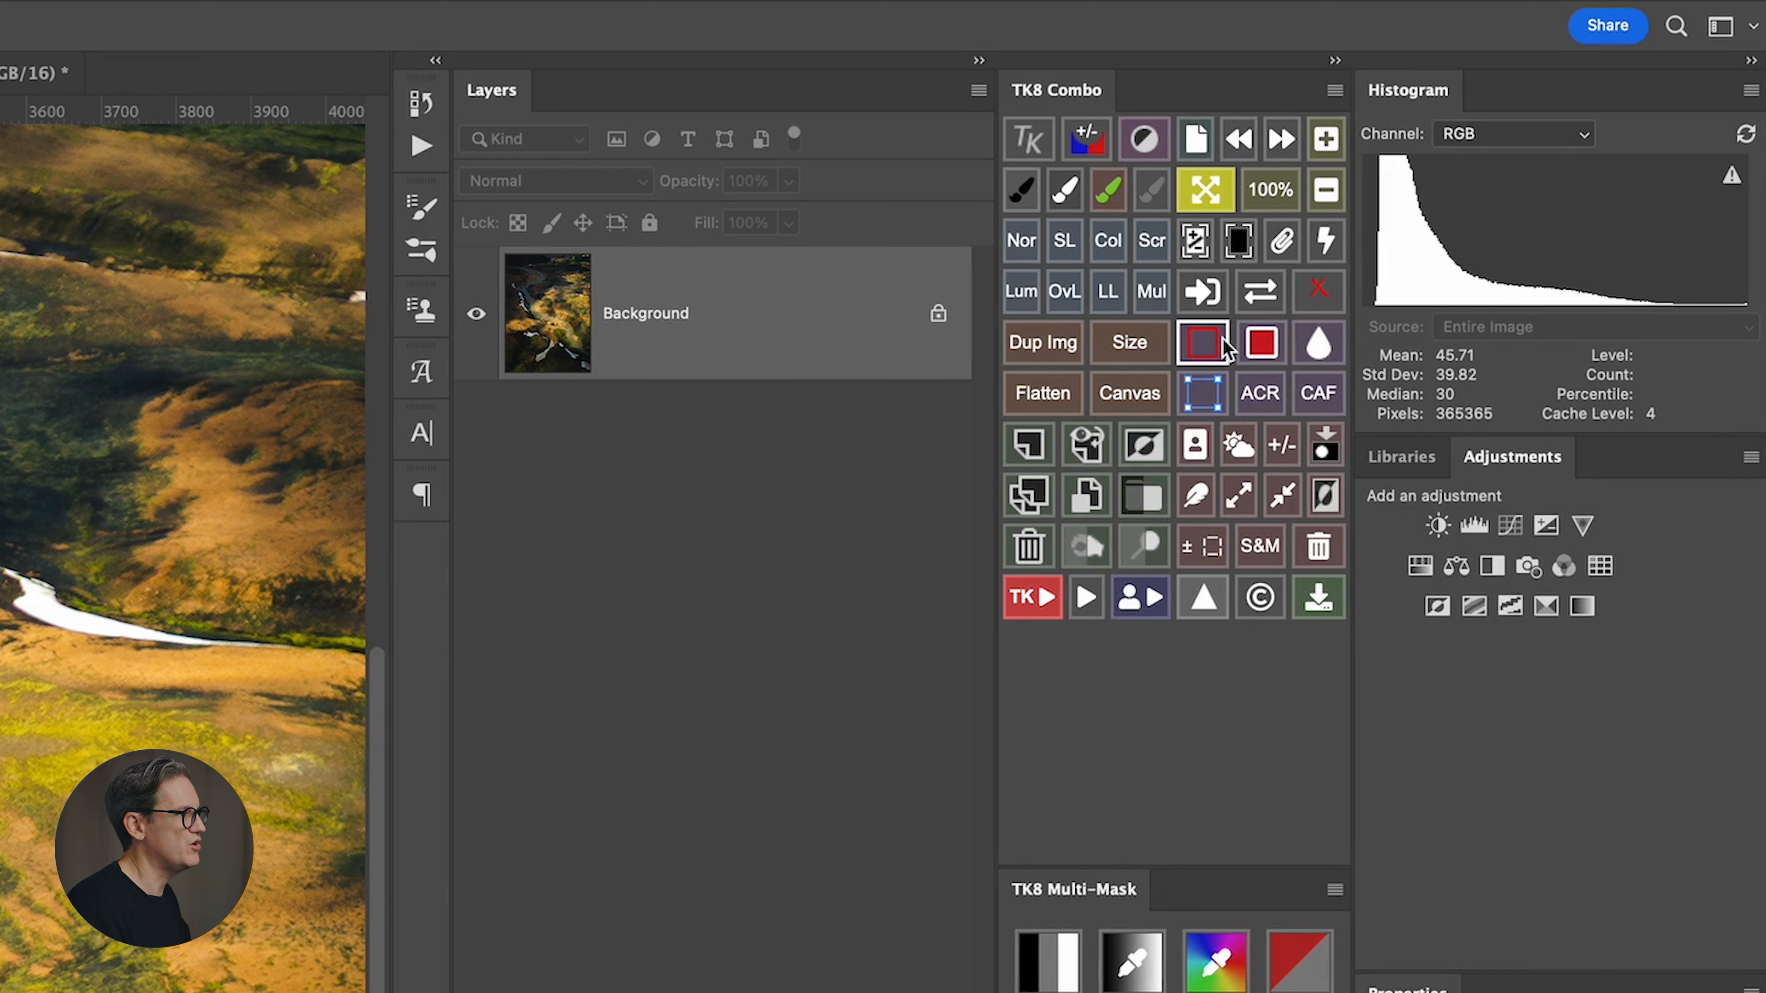
Zoom out of the aerial image and view it at 100%
left_click(1326, 189)
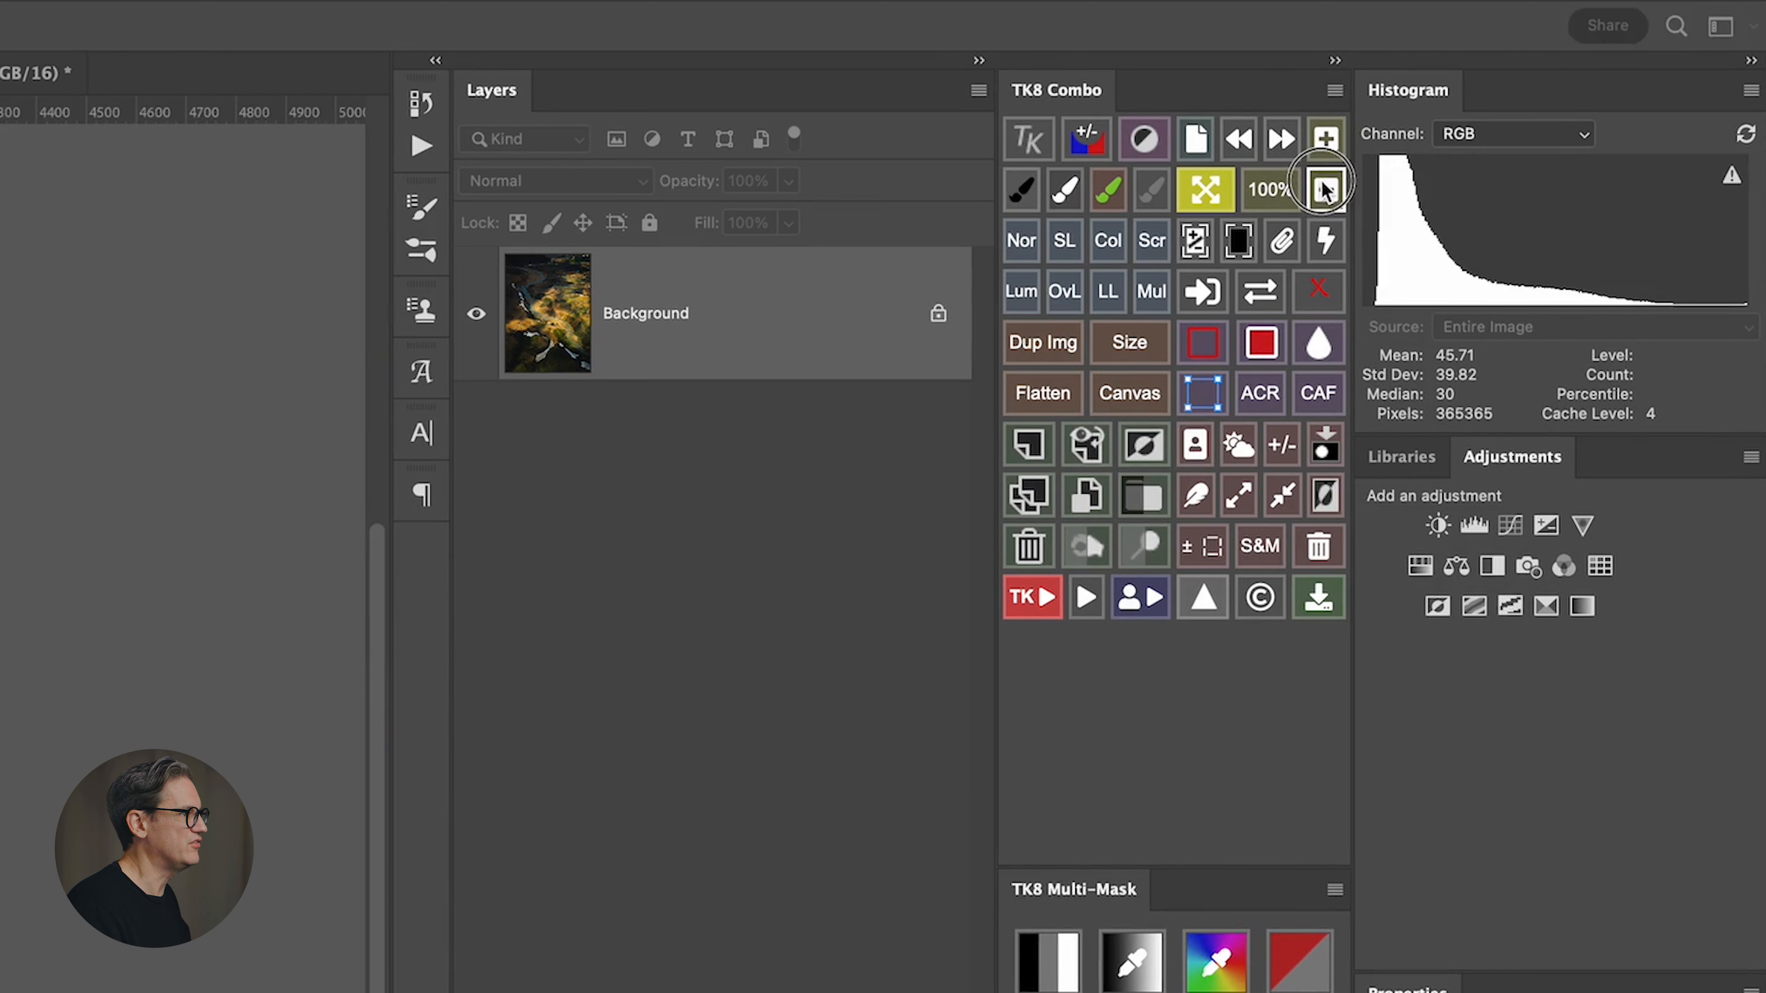
left_click(1270, 189)
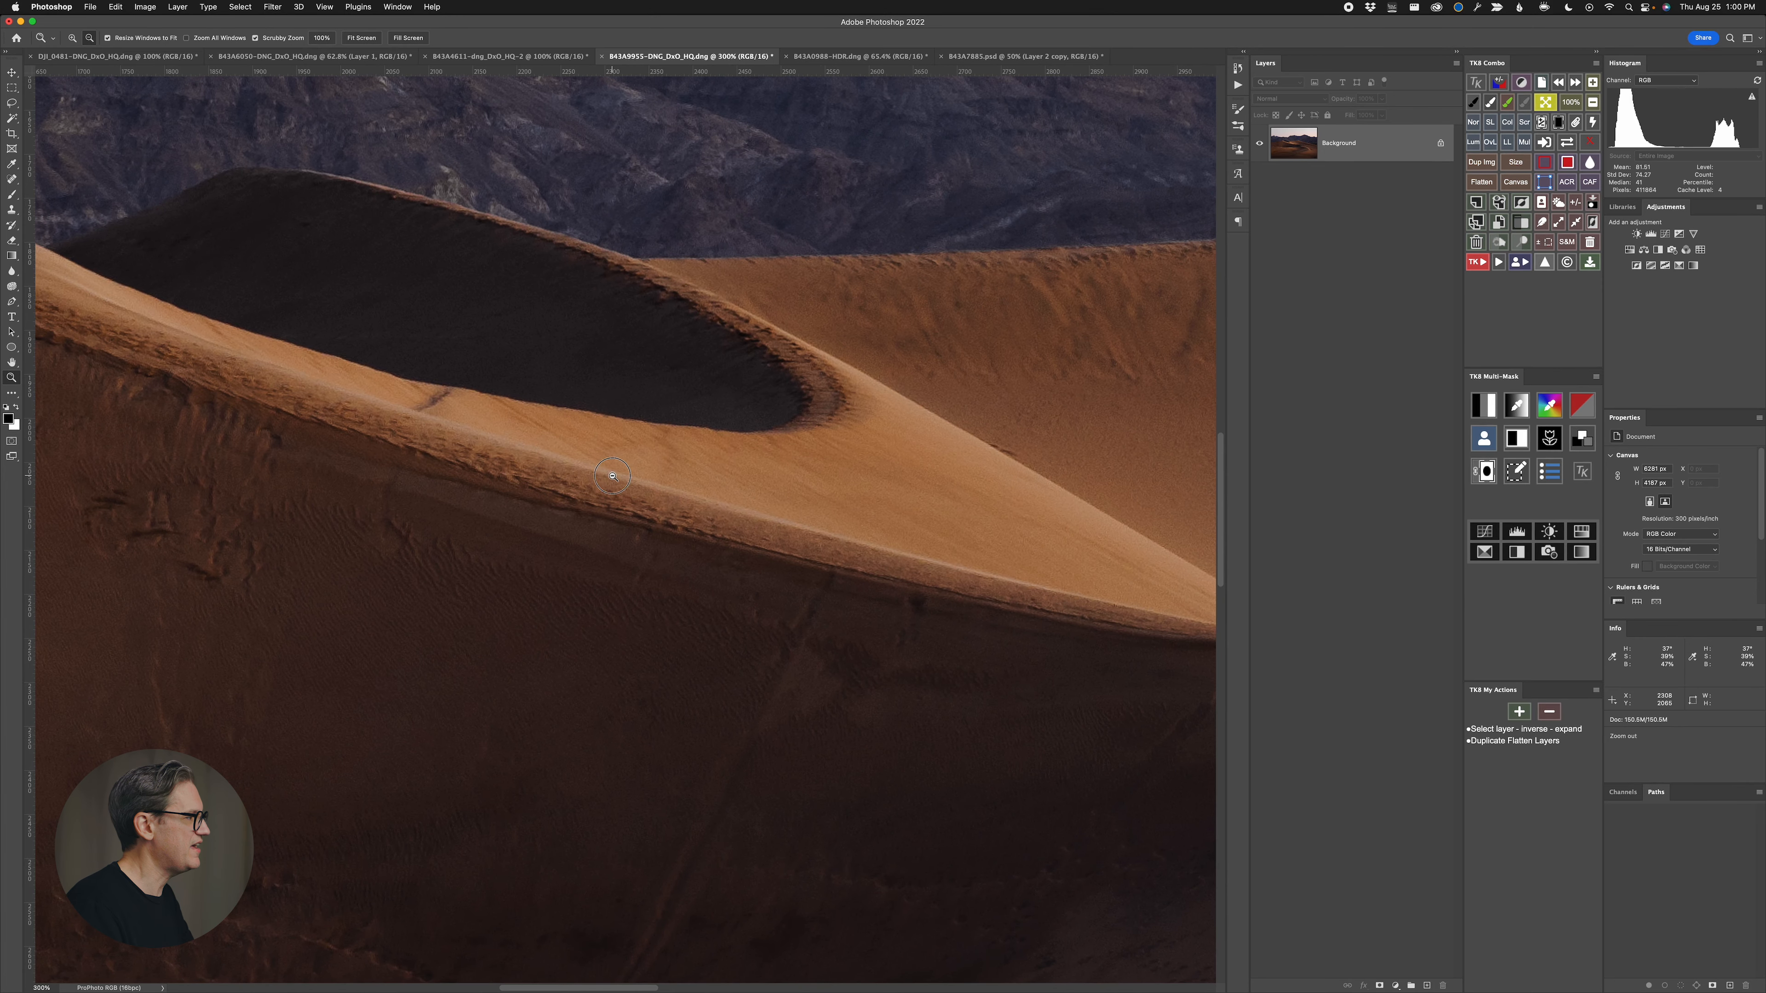
Create a dodge layer on the dune photo and paint white along the sunlit ridge to brighten it
left_click_drag(602, 449, 761, 400)
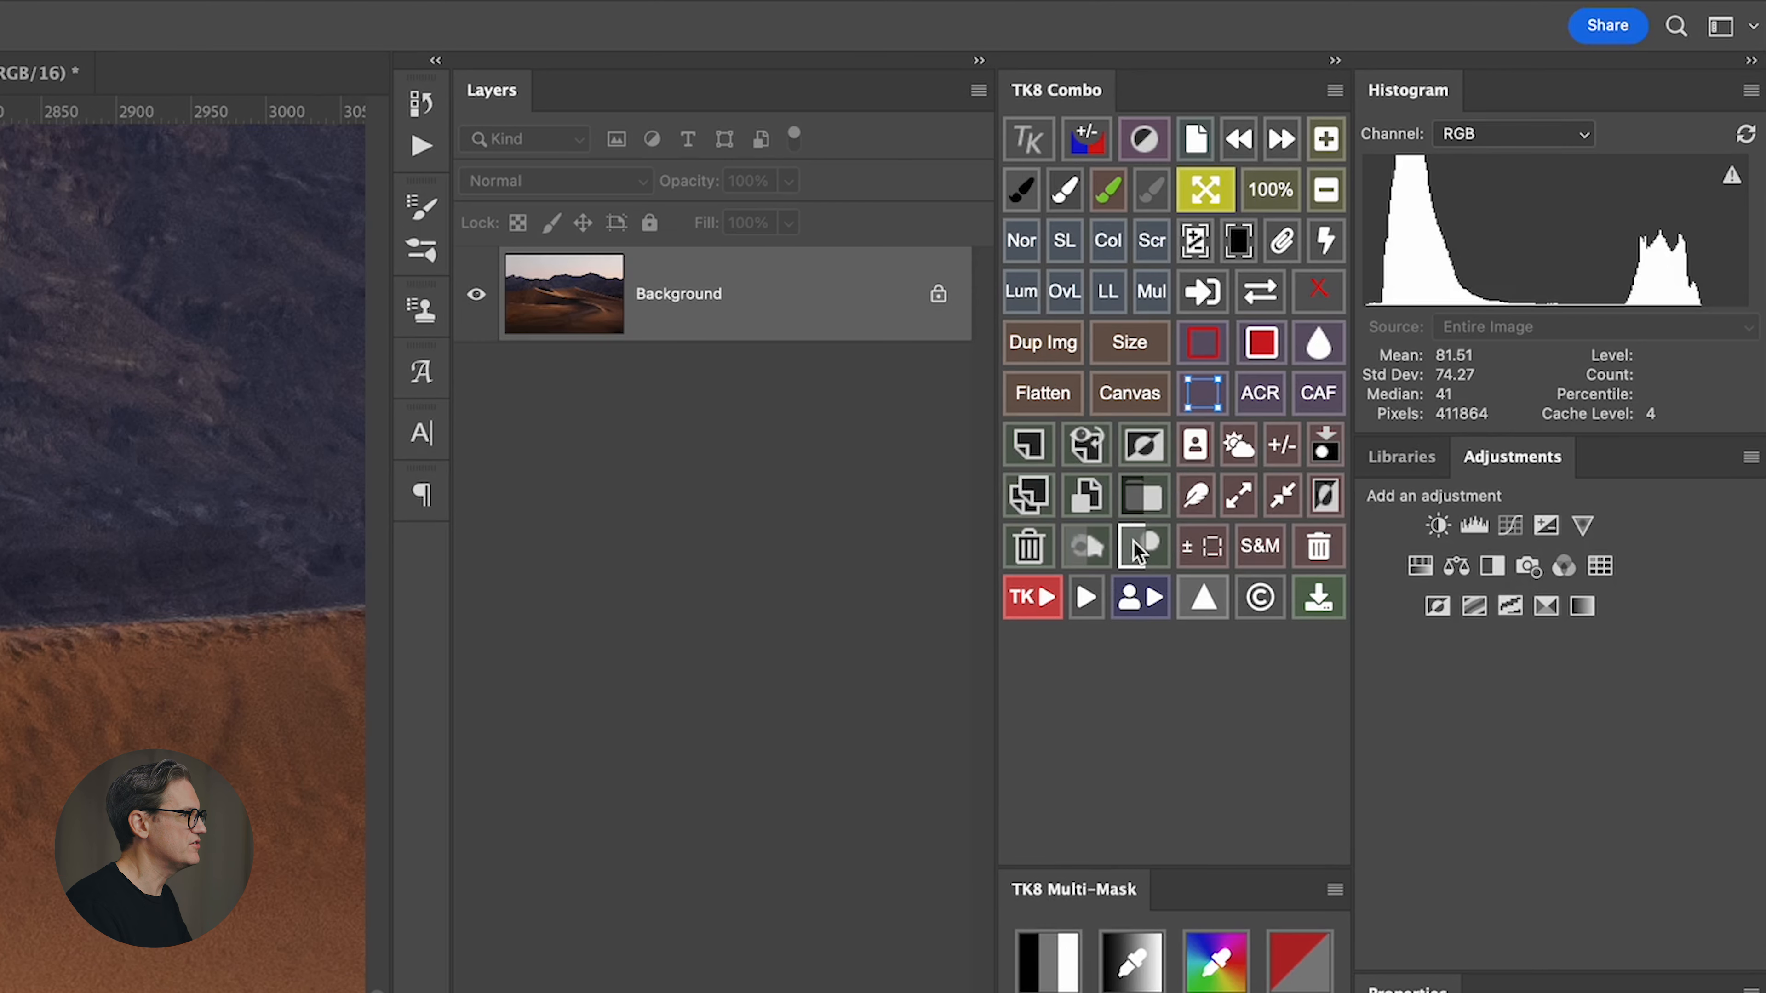
left_click(1134, 547)
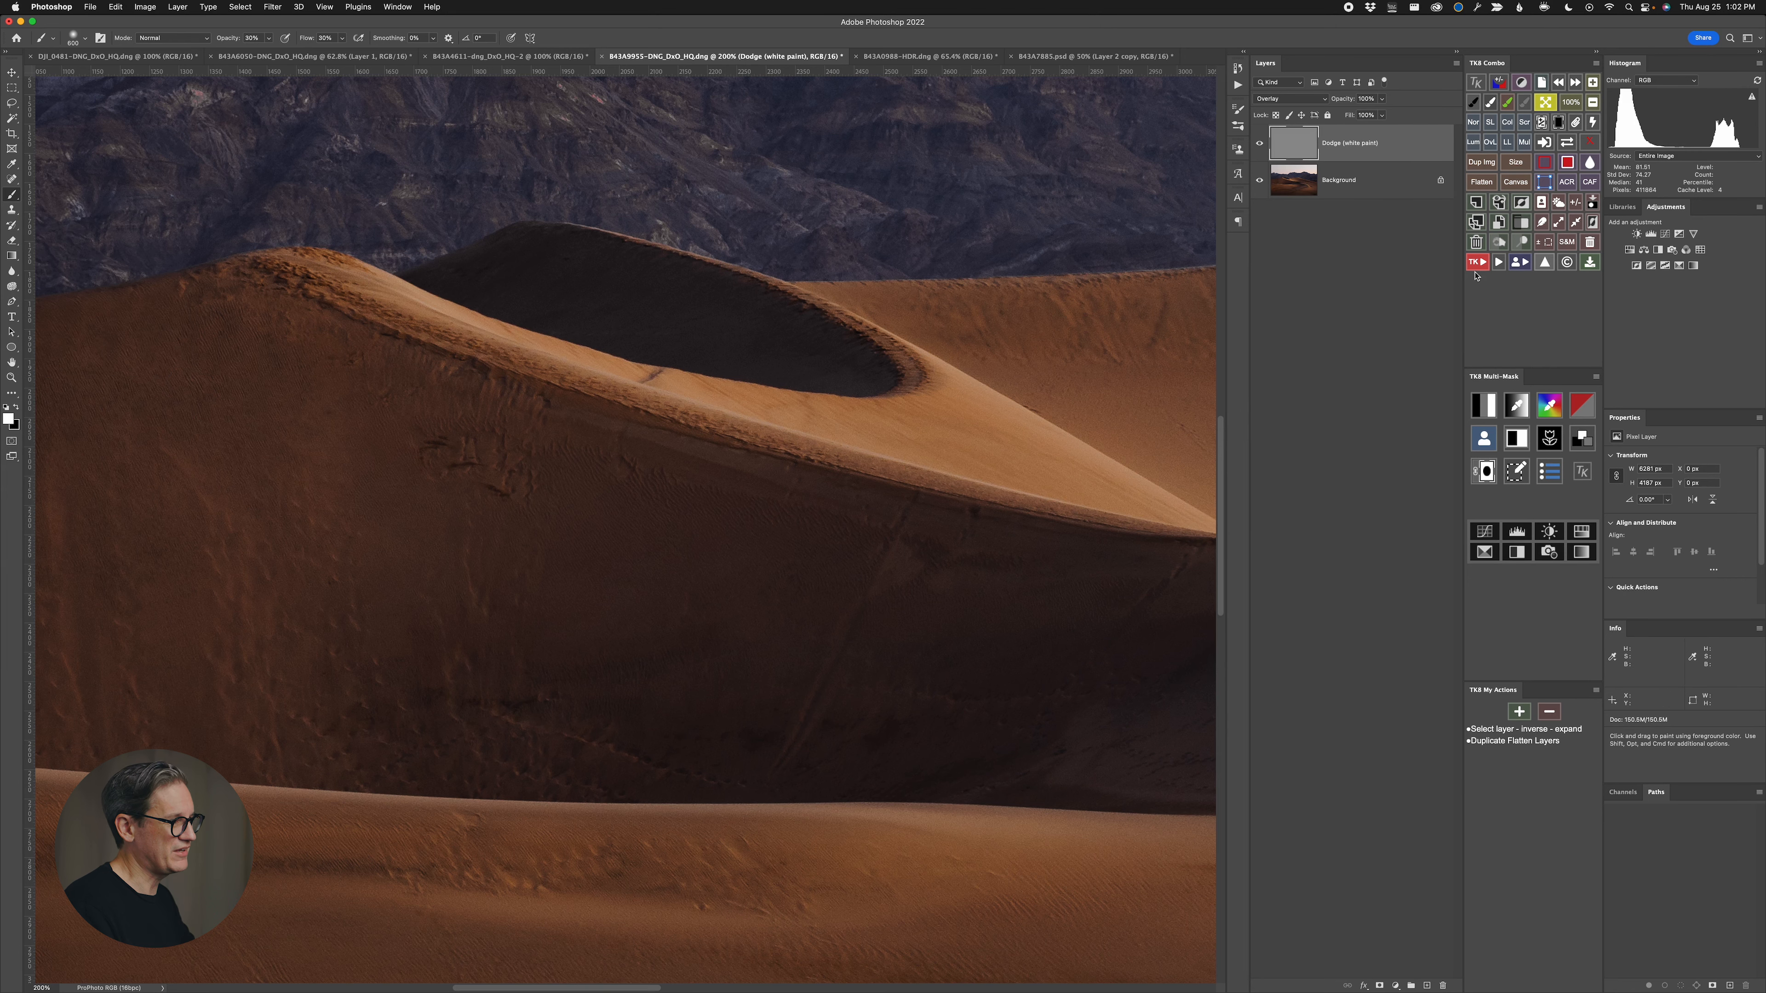
mouse_move(957, 484)
left_mouse_down()
mouse_move(629, 365)
mouse_move(738, 389)
mouse_move(644, 392)
mouse_move(490, 329)
mouse_move(536, 332)
mouse_move(384, 300)
mouse_move(940, 435)
mouse_move(895, 412)
mouse_move(360, 293)
mouse_move(820, 395)
mouse_move(885, 365)
mouse_move(1051, 461)
mouse_move(751, 419)
left_mouse_up()
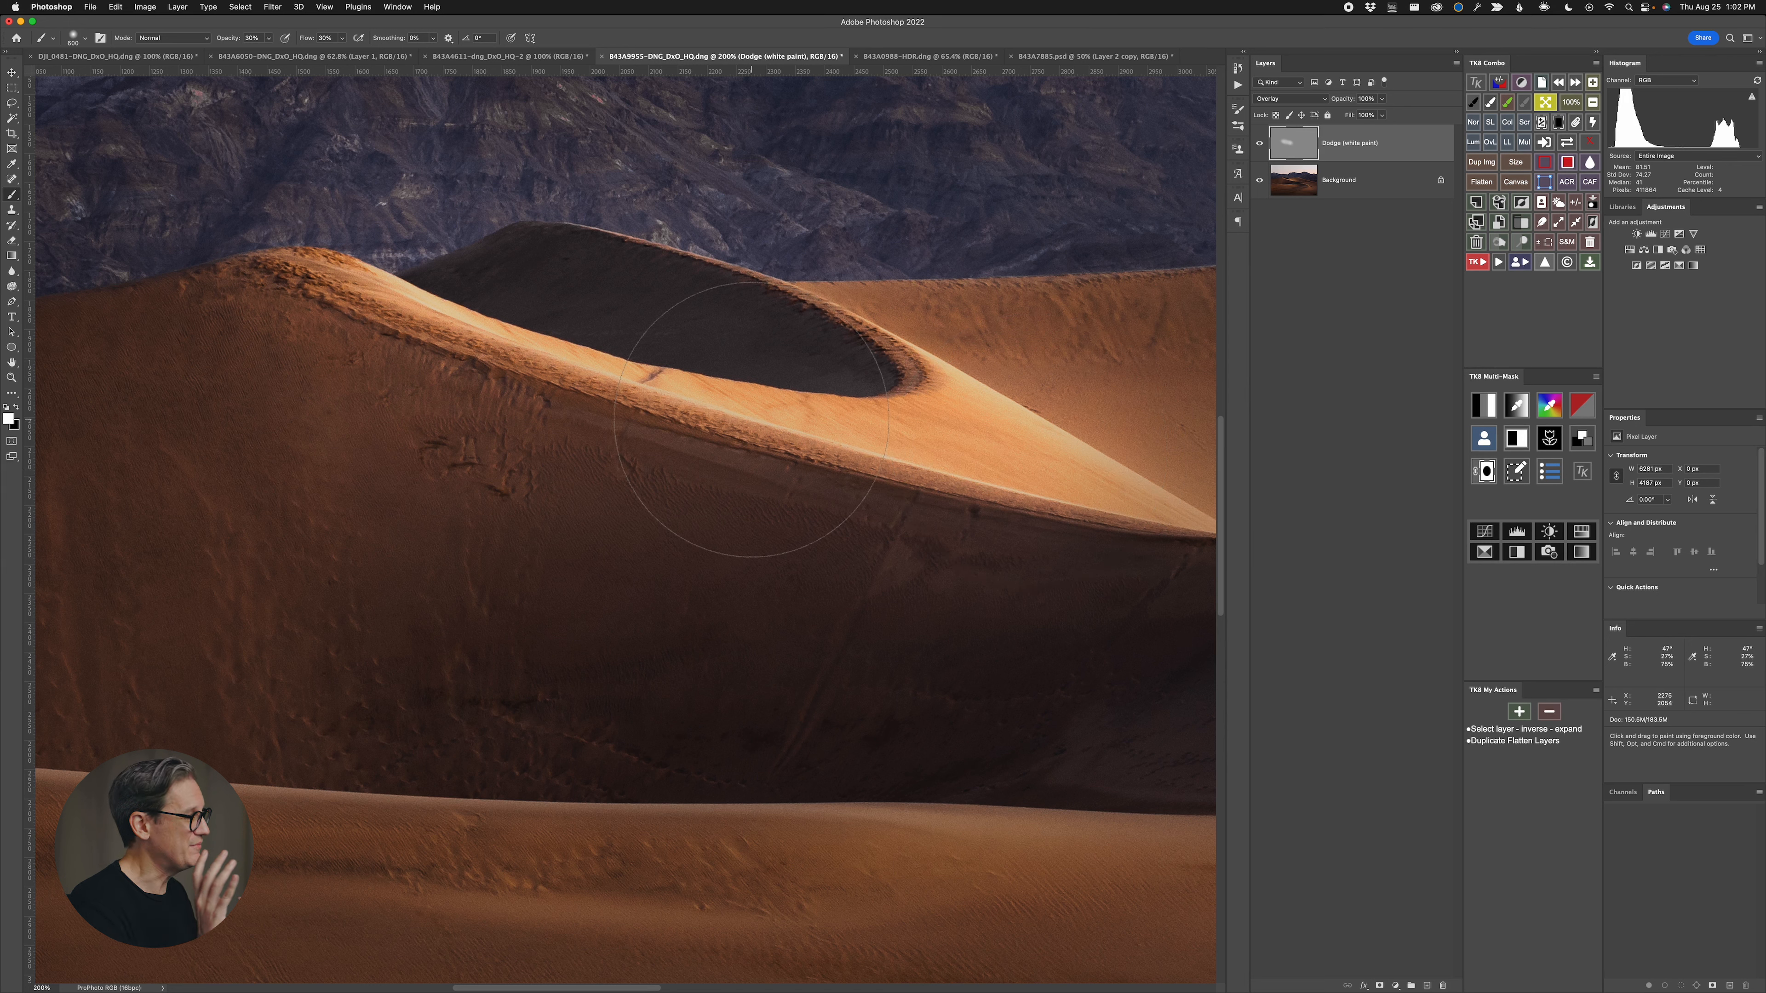
left_click_drag(751, 420, 332, 264)
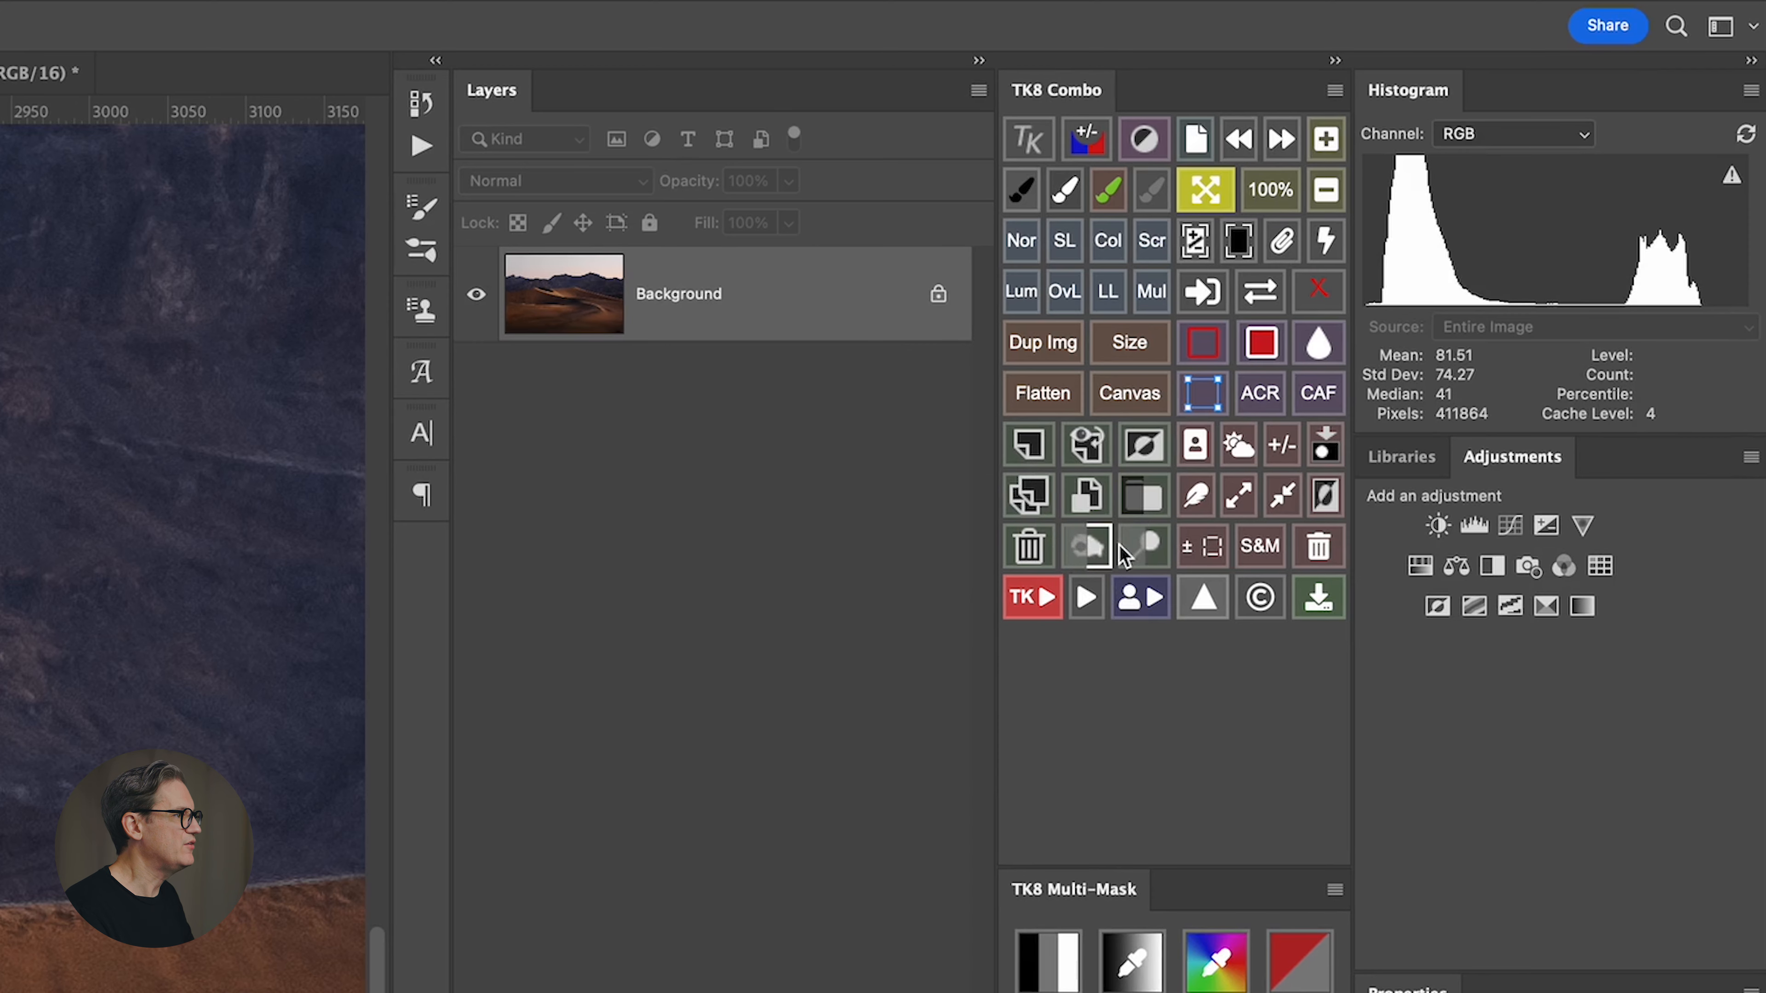
Create a Soft Light burn layer, paint black across the dune's slope to darken it, and delete the layer
left_click(1074, 553)
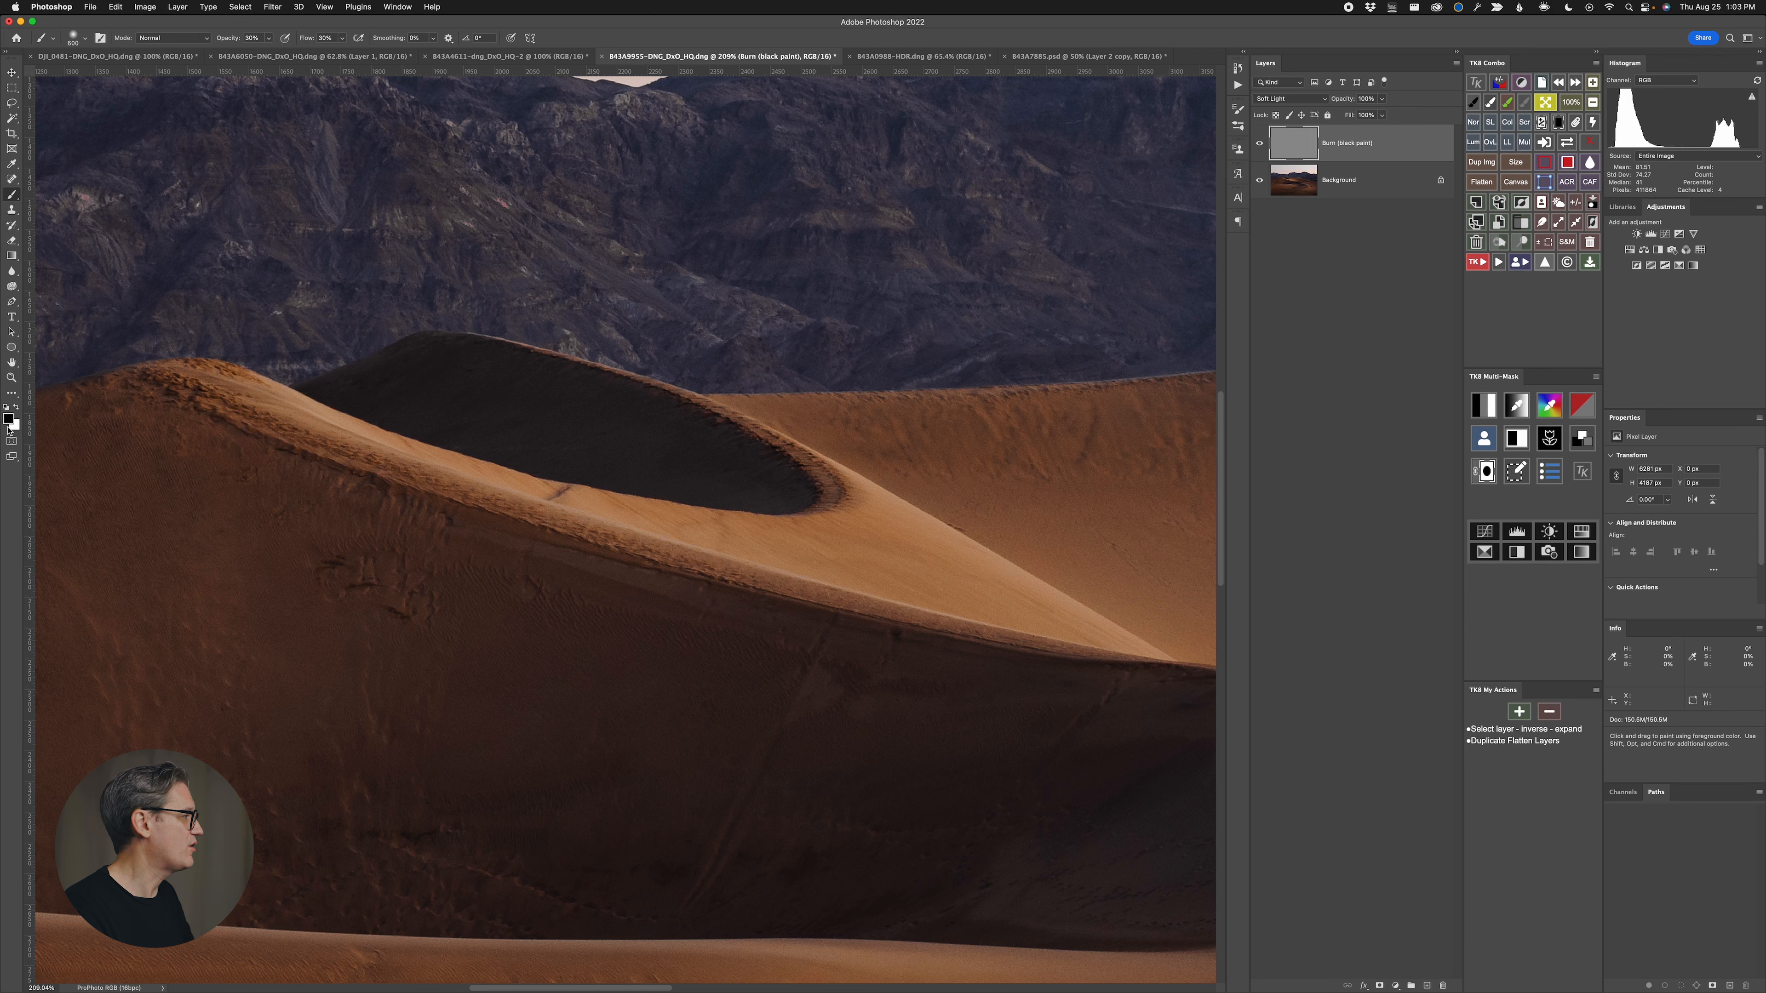
mouse_move(518, 544)
left_mouse_down()
mouse_move(552, 722)
mouse_move(458, 682)
mouse_move(245, 536)
mouse_move(217, 552)
mouse_move(563, 801)
mouse_move(1084, 757)
mouse_move(457, 658)
mouse_move(217, 552)
mouse_move(579, 765)
mouse_move(513, 724)
mouse_move(1028, 765)
left_mouse_up()
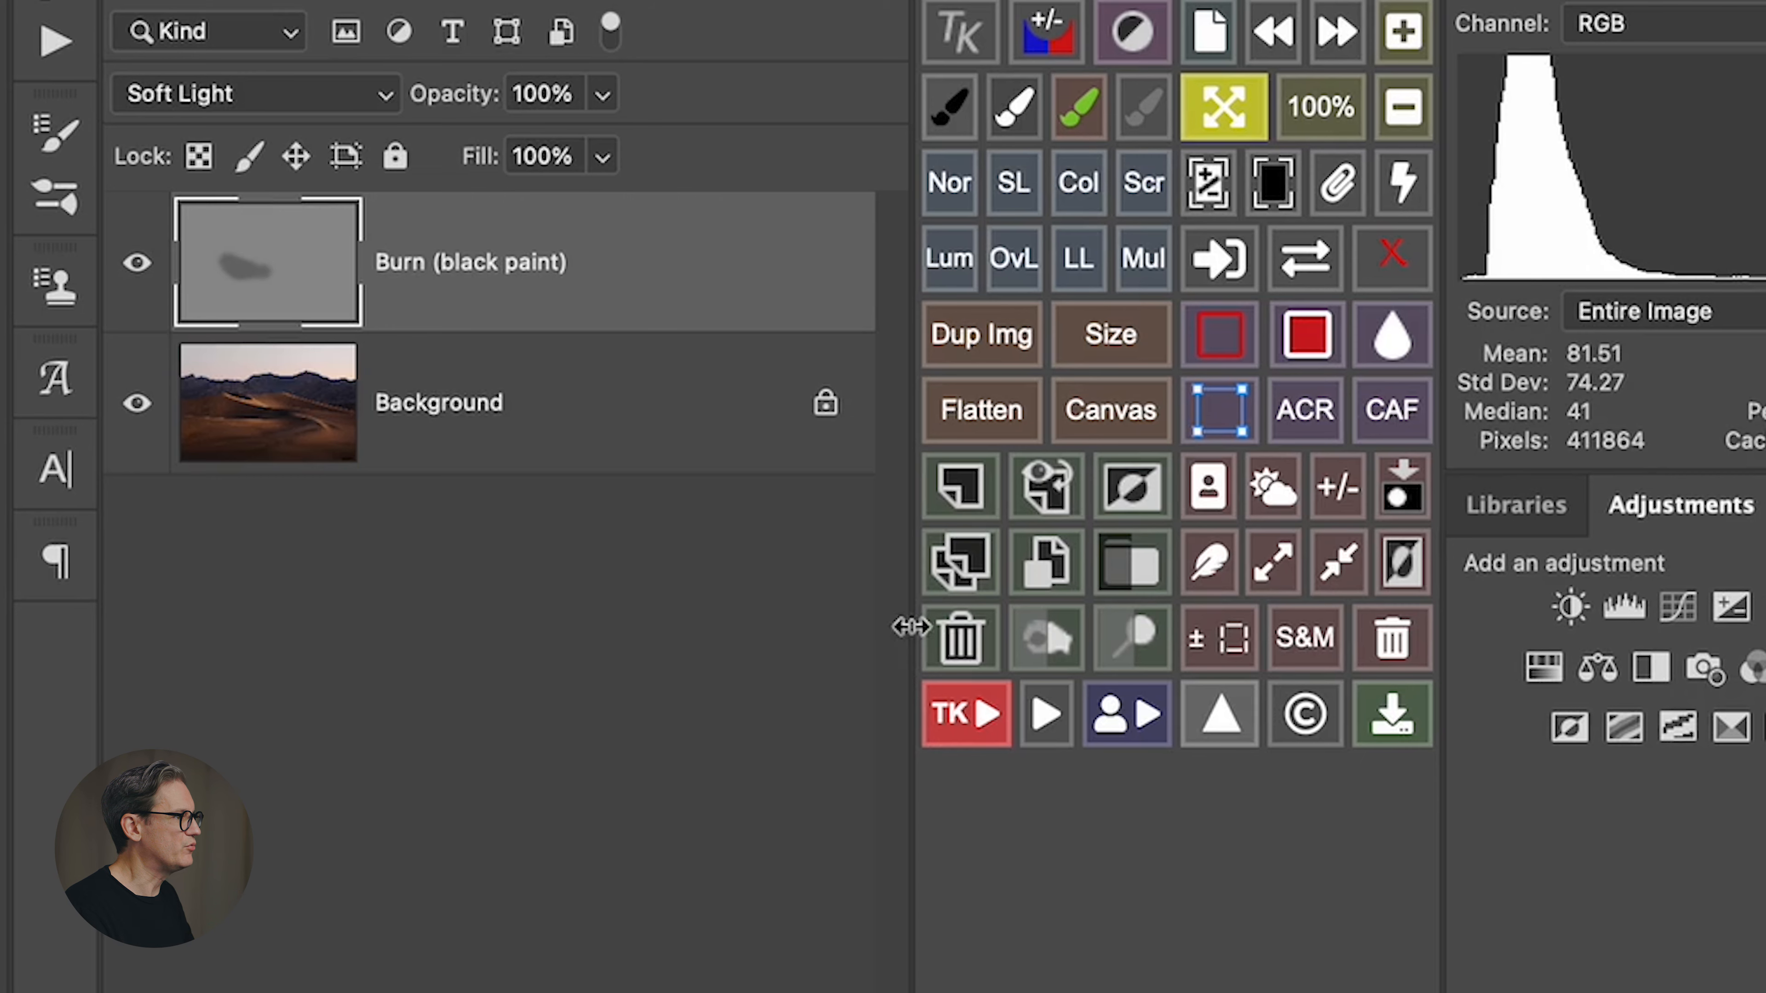
left_click(959, 636)
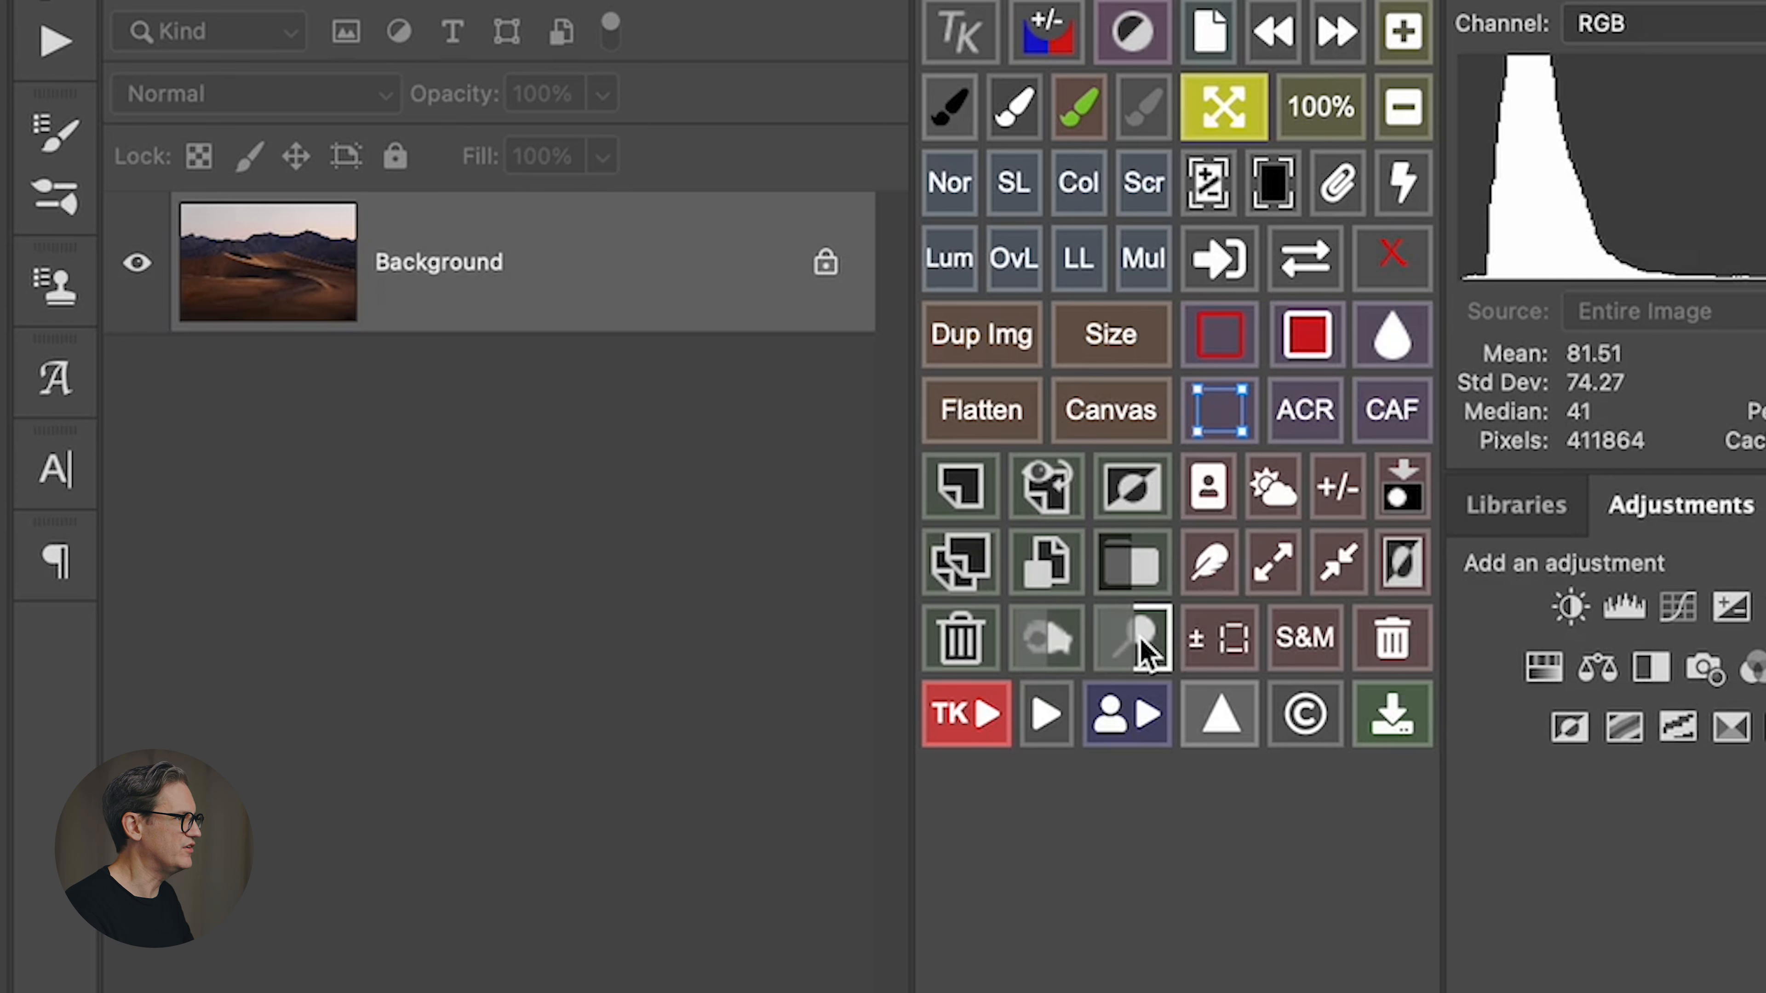
Paint the dune's sunlit ridge on a new Overlay dodge layer, and inspect the paint with the Background hidden
left_click(1146, 650)
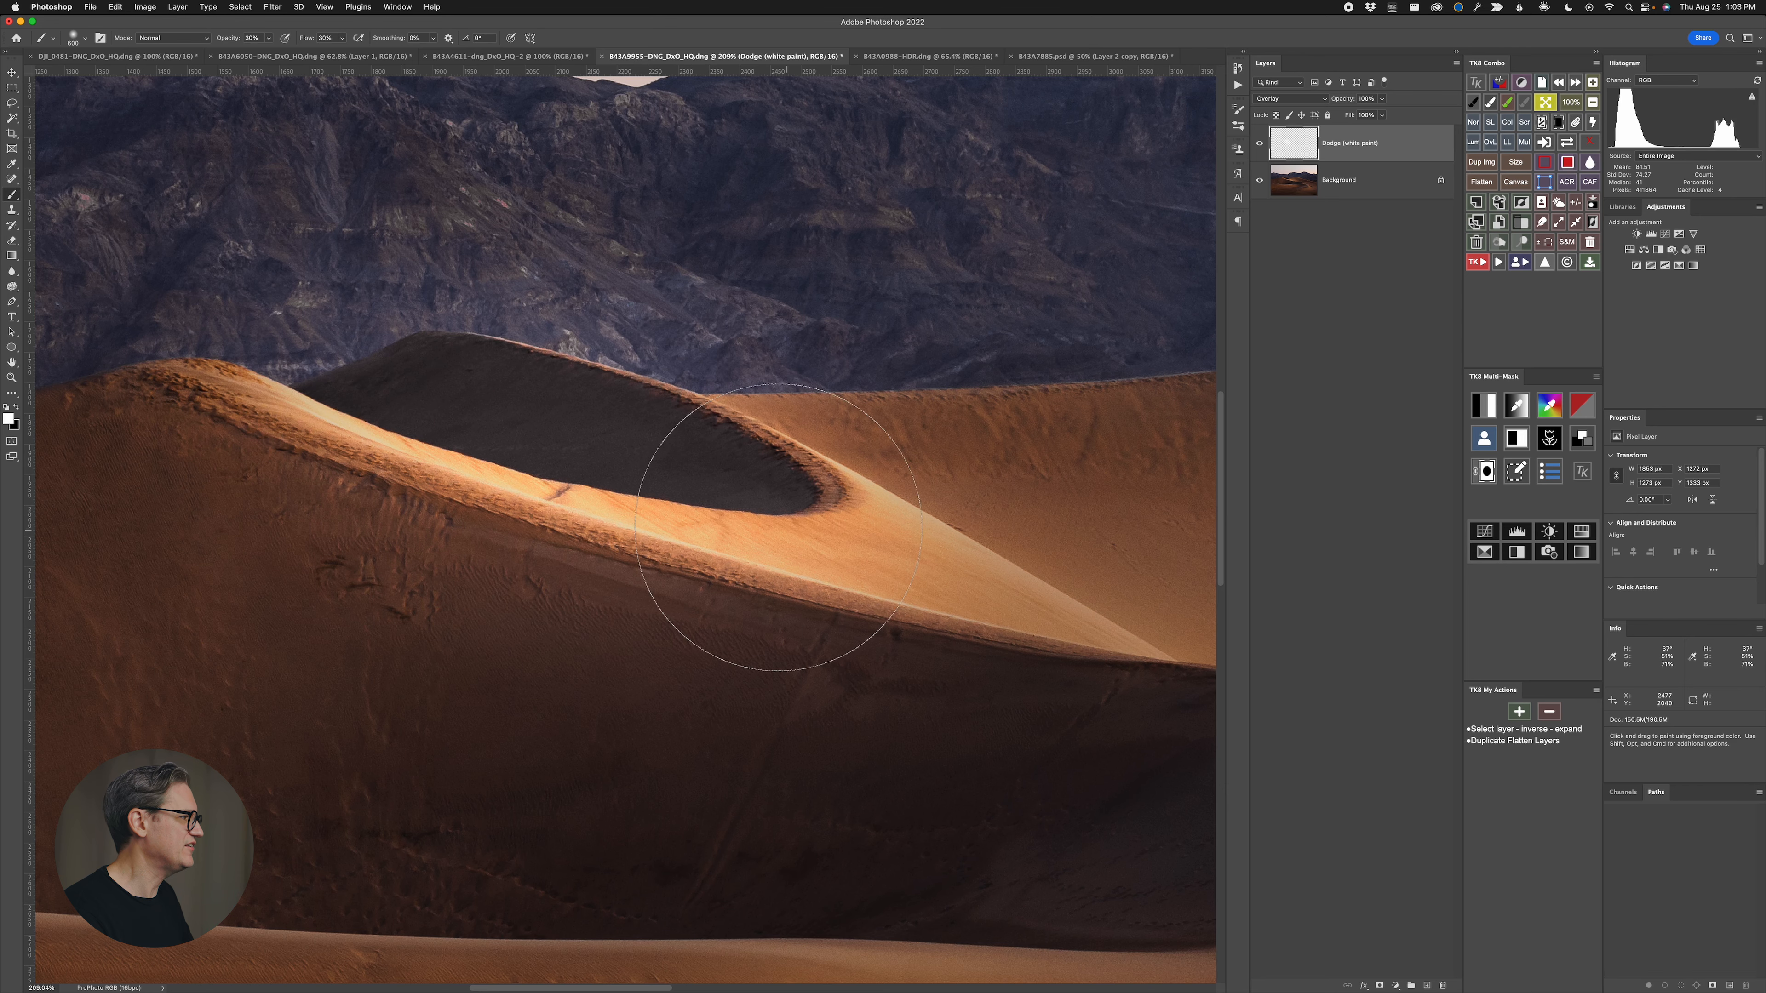
mouse_move(778, 527)
left_mouse_down()
mouse_move(922, 560)
mouse_move(448, 427)
mouse_move(436, 464)
mouse_move(749, 495)
mouse_move(757, 464)
left_mouse_up()
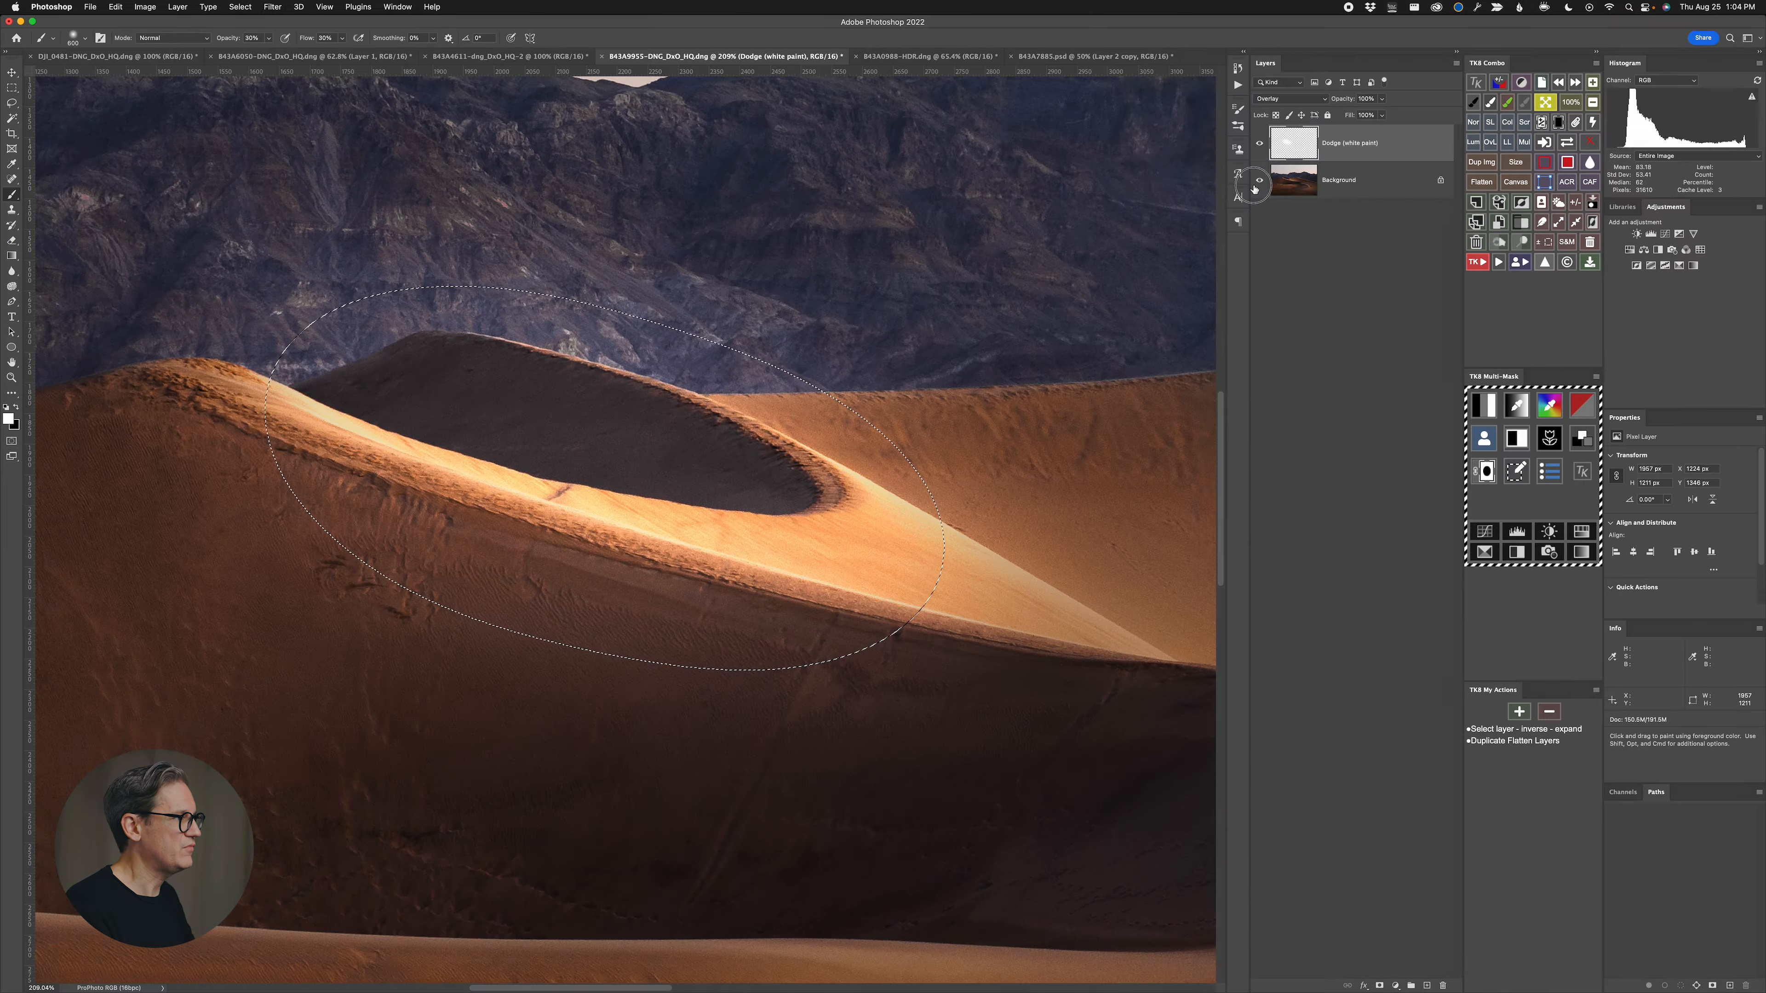
left_click(1258, 181)
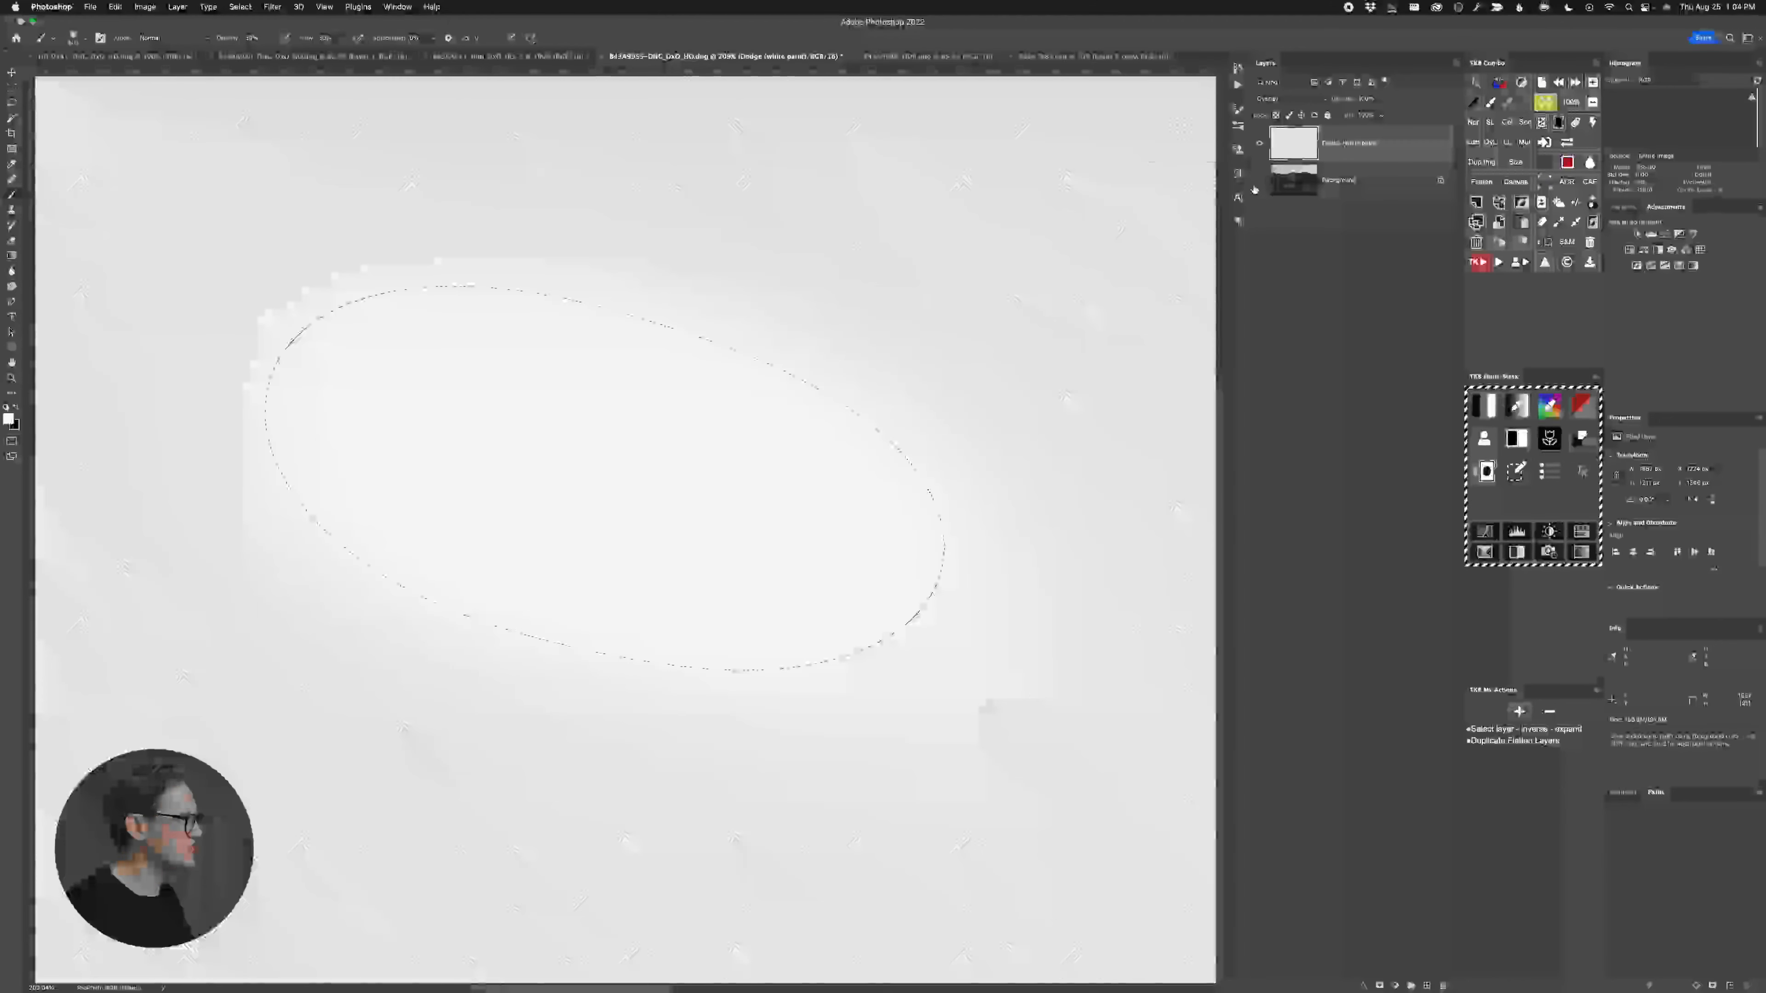
left_click(1258, 182)
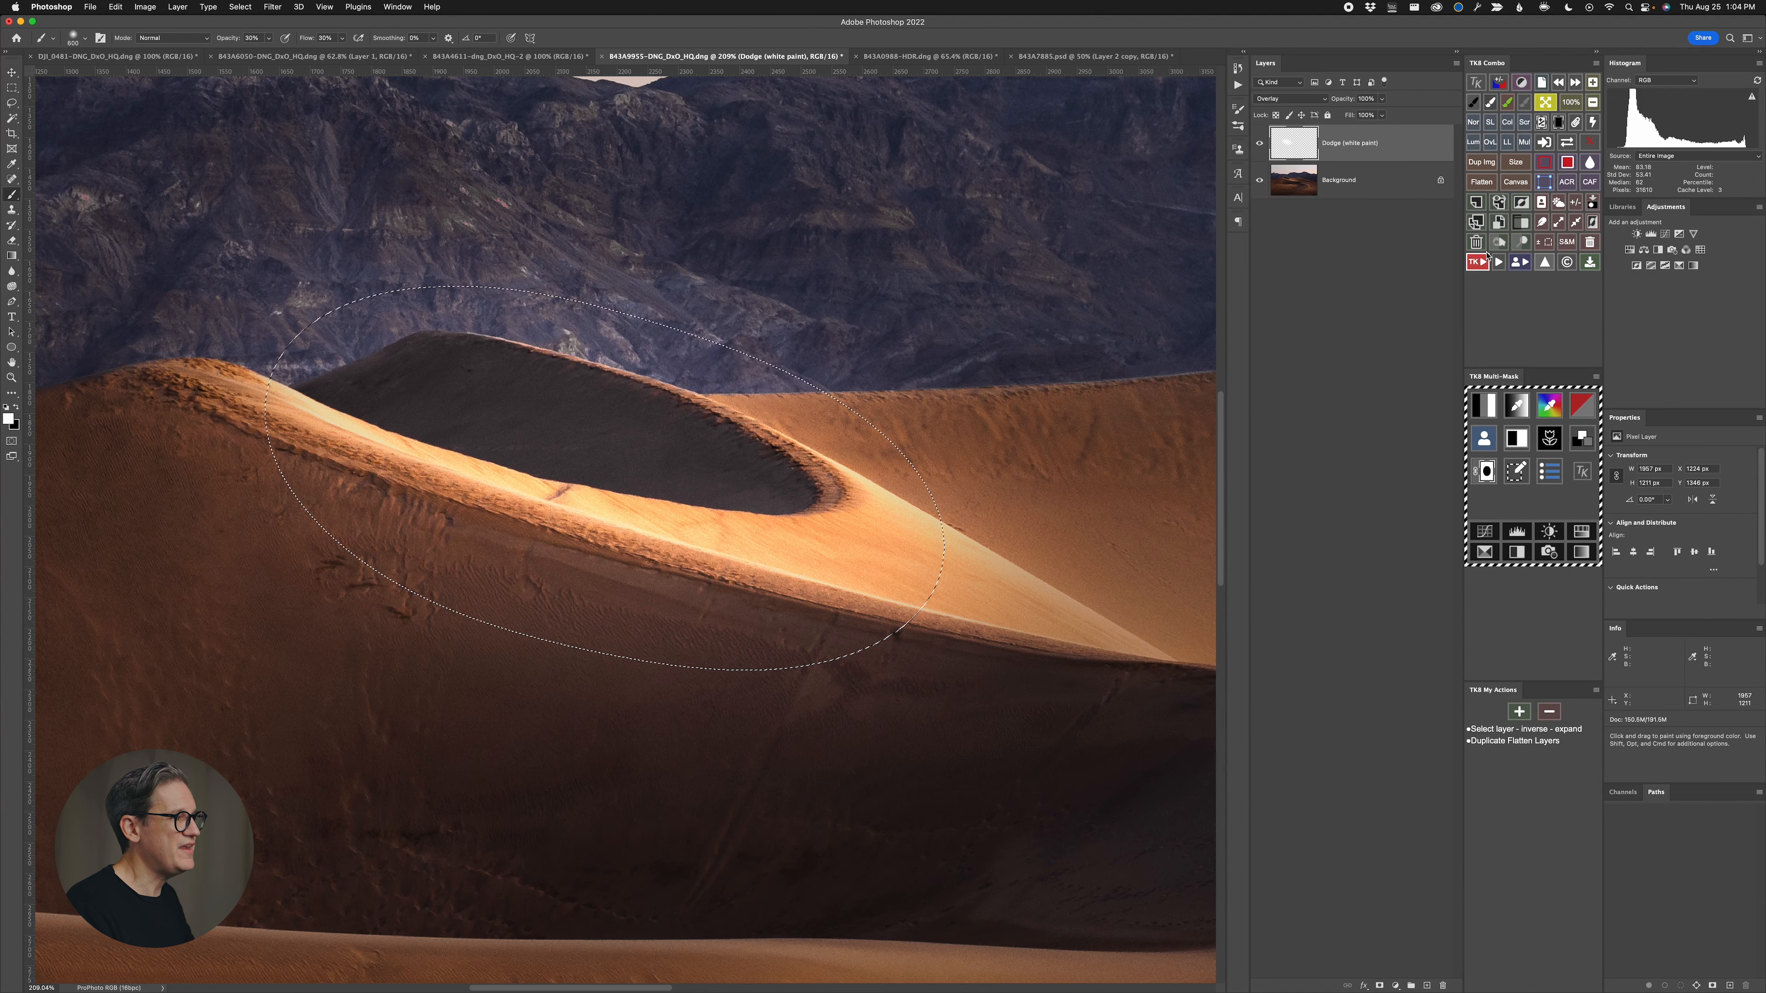
Replace the dodge layer with a gray-filled one, paint white over the sunlit ridge, and set its blend mode to Normal
key("super+d")
left_click(1476, 243)
left_click(1517, 246)
mouse_move(699, 436)
left_mouse_down()
mouse_move(515, 441)
mouse_move(760, 473)
mouse_move(591, 434)
left_mouse_up()
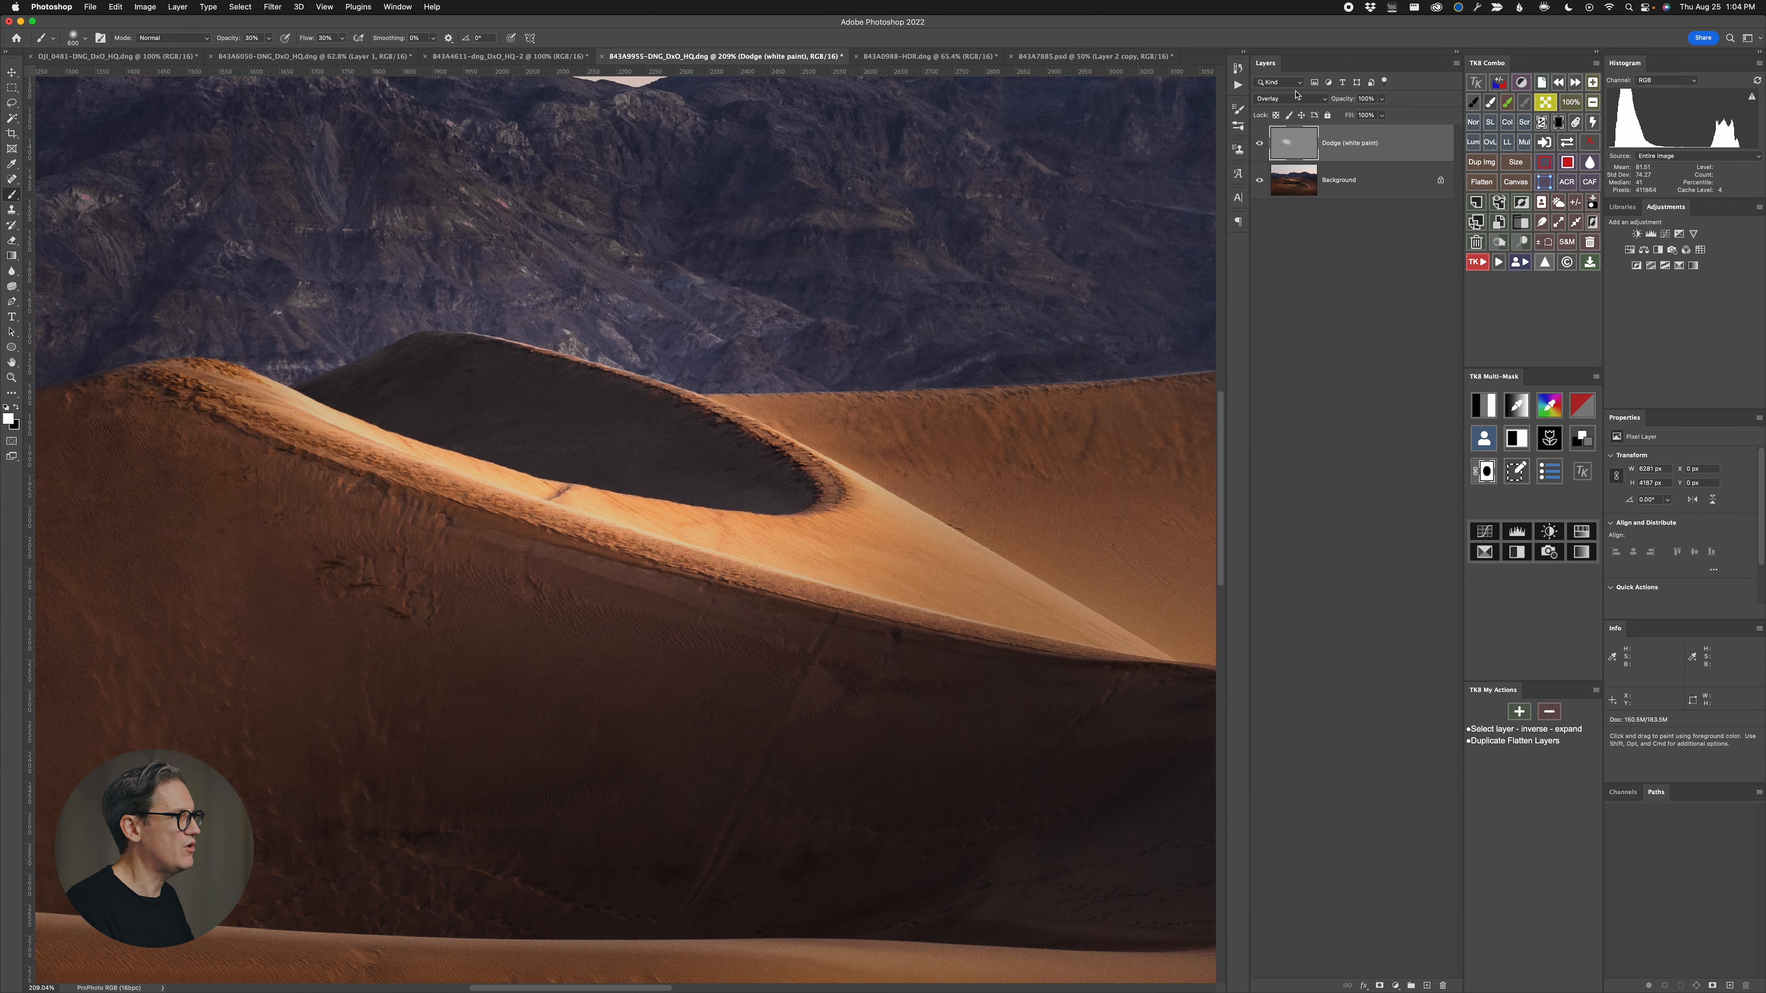
left_click(1471, 124)
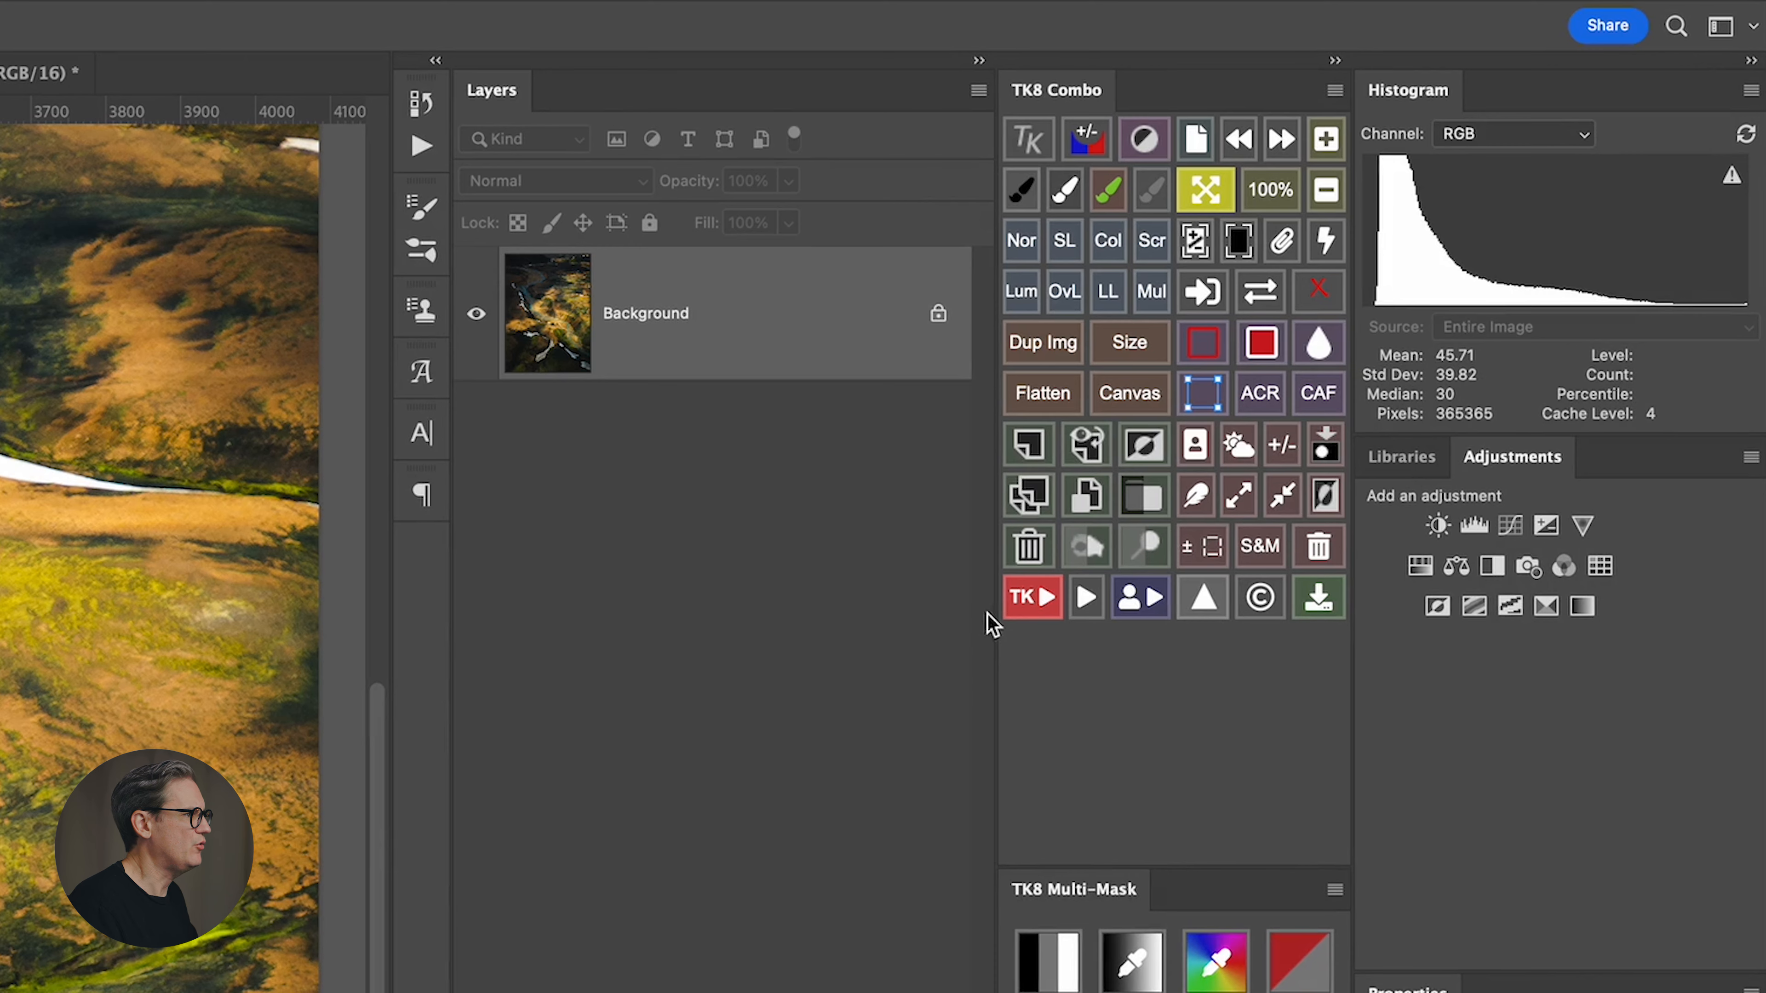
Try pure white and pure black as the foreground color, and set its brightness to 50% for middle gray
left_click(1475, 261)
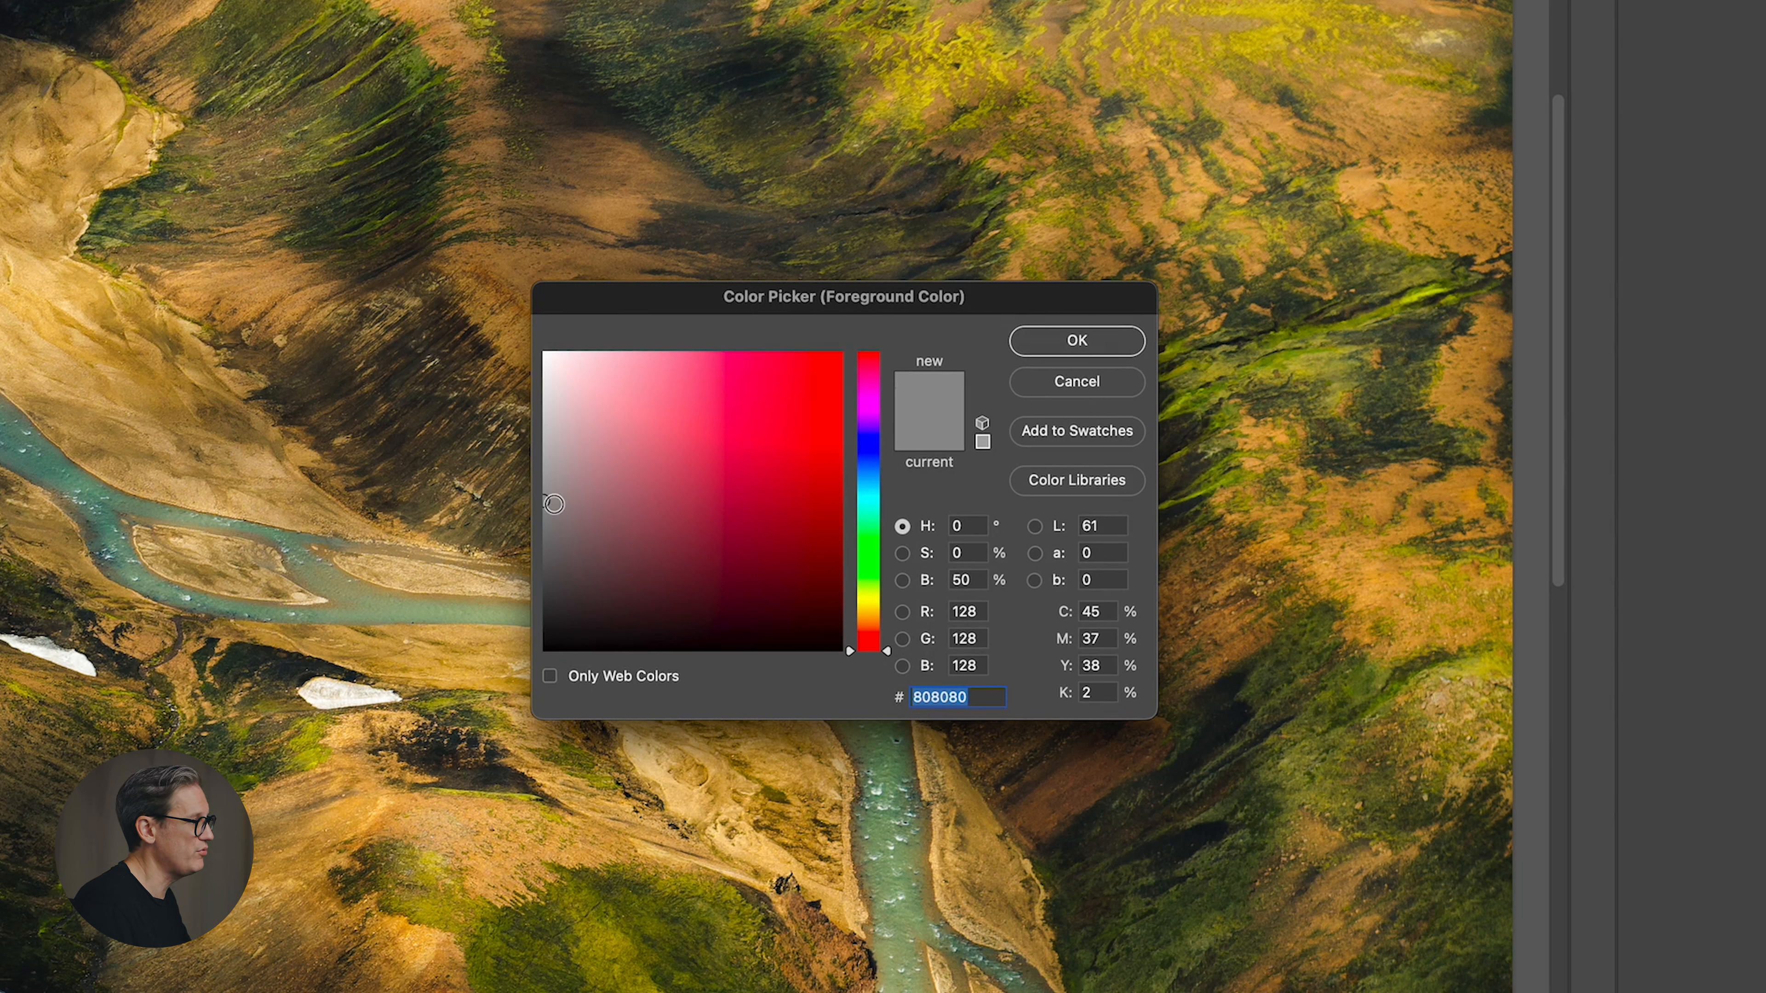
left_click_drag(552, 500, 524, 217)
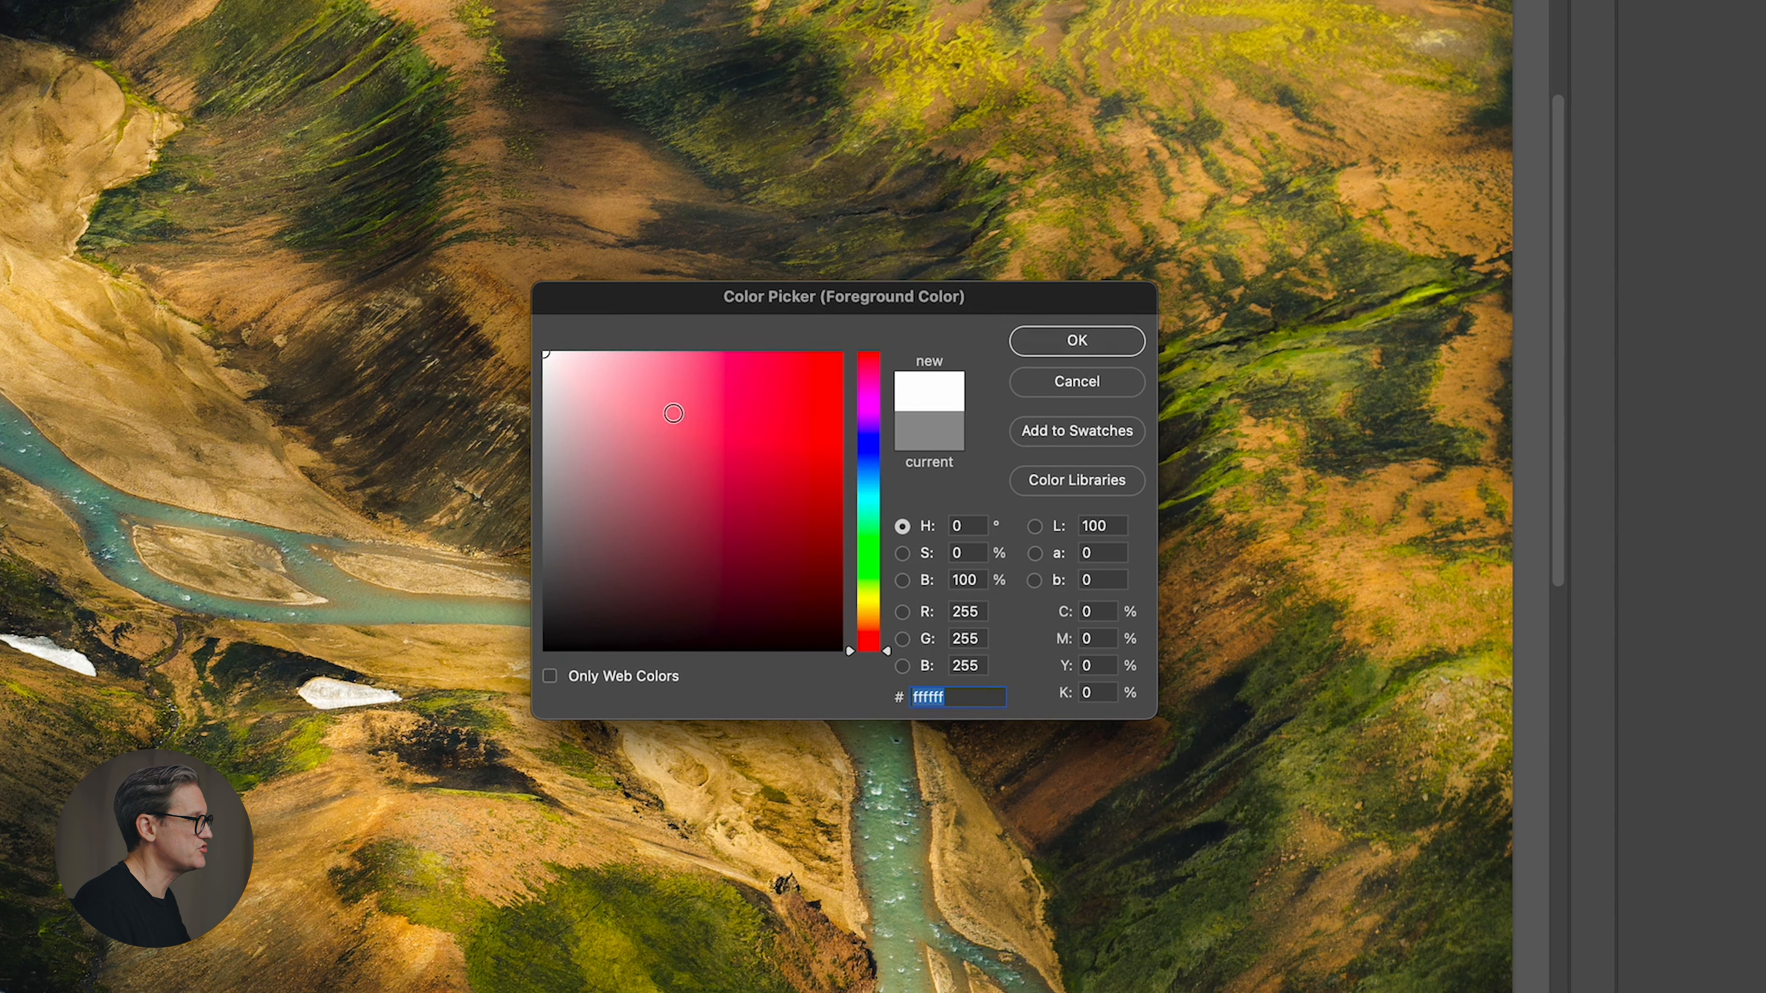
left_click_drag(591, 542, 517, 705)
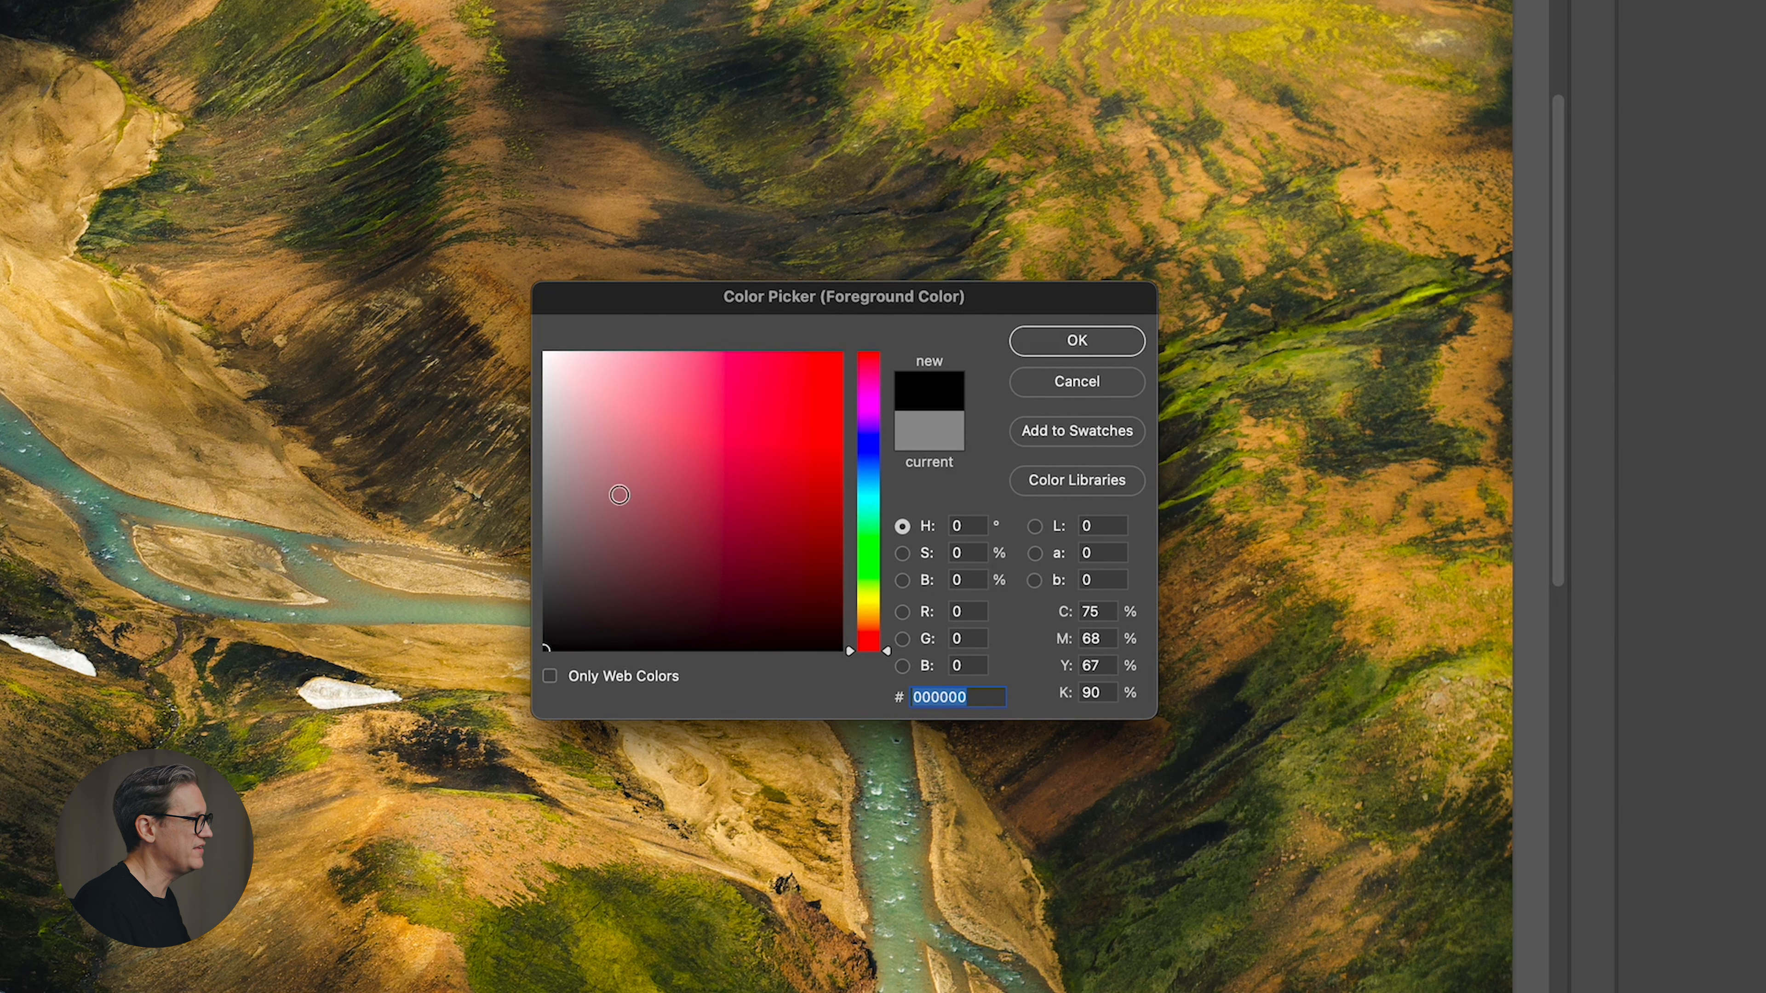
left_click(965, 579)
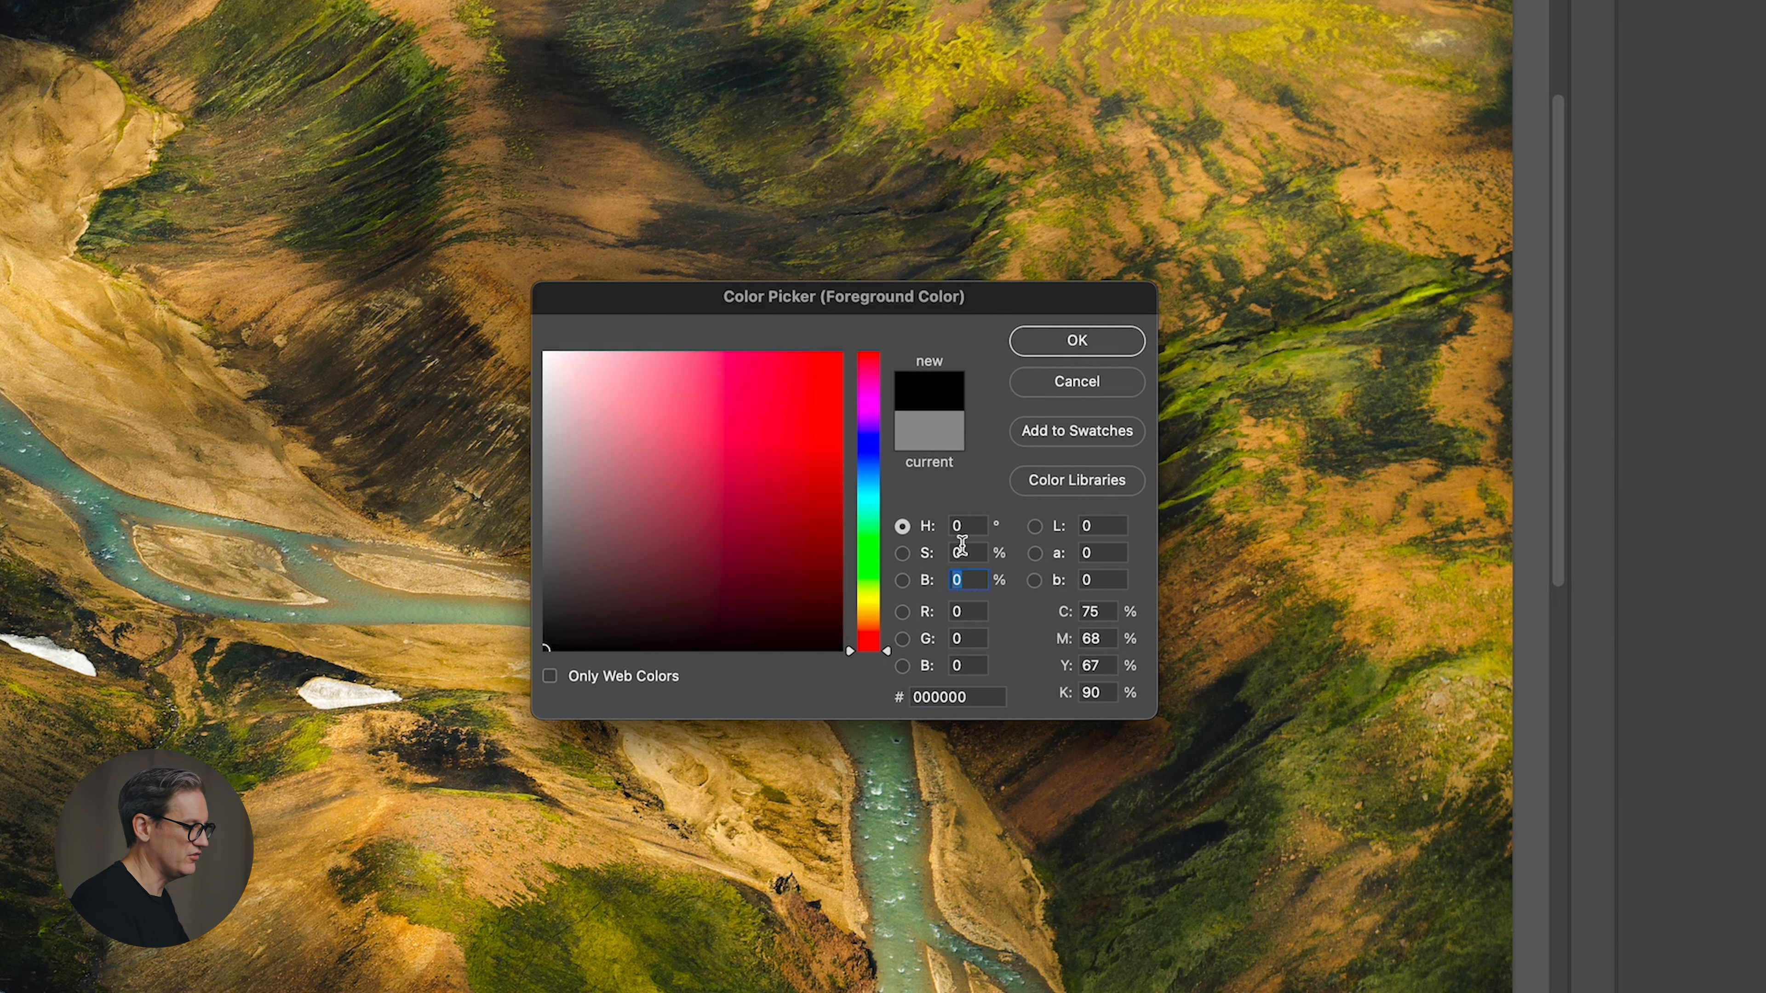
type("50")
key("Return")
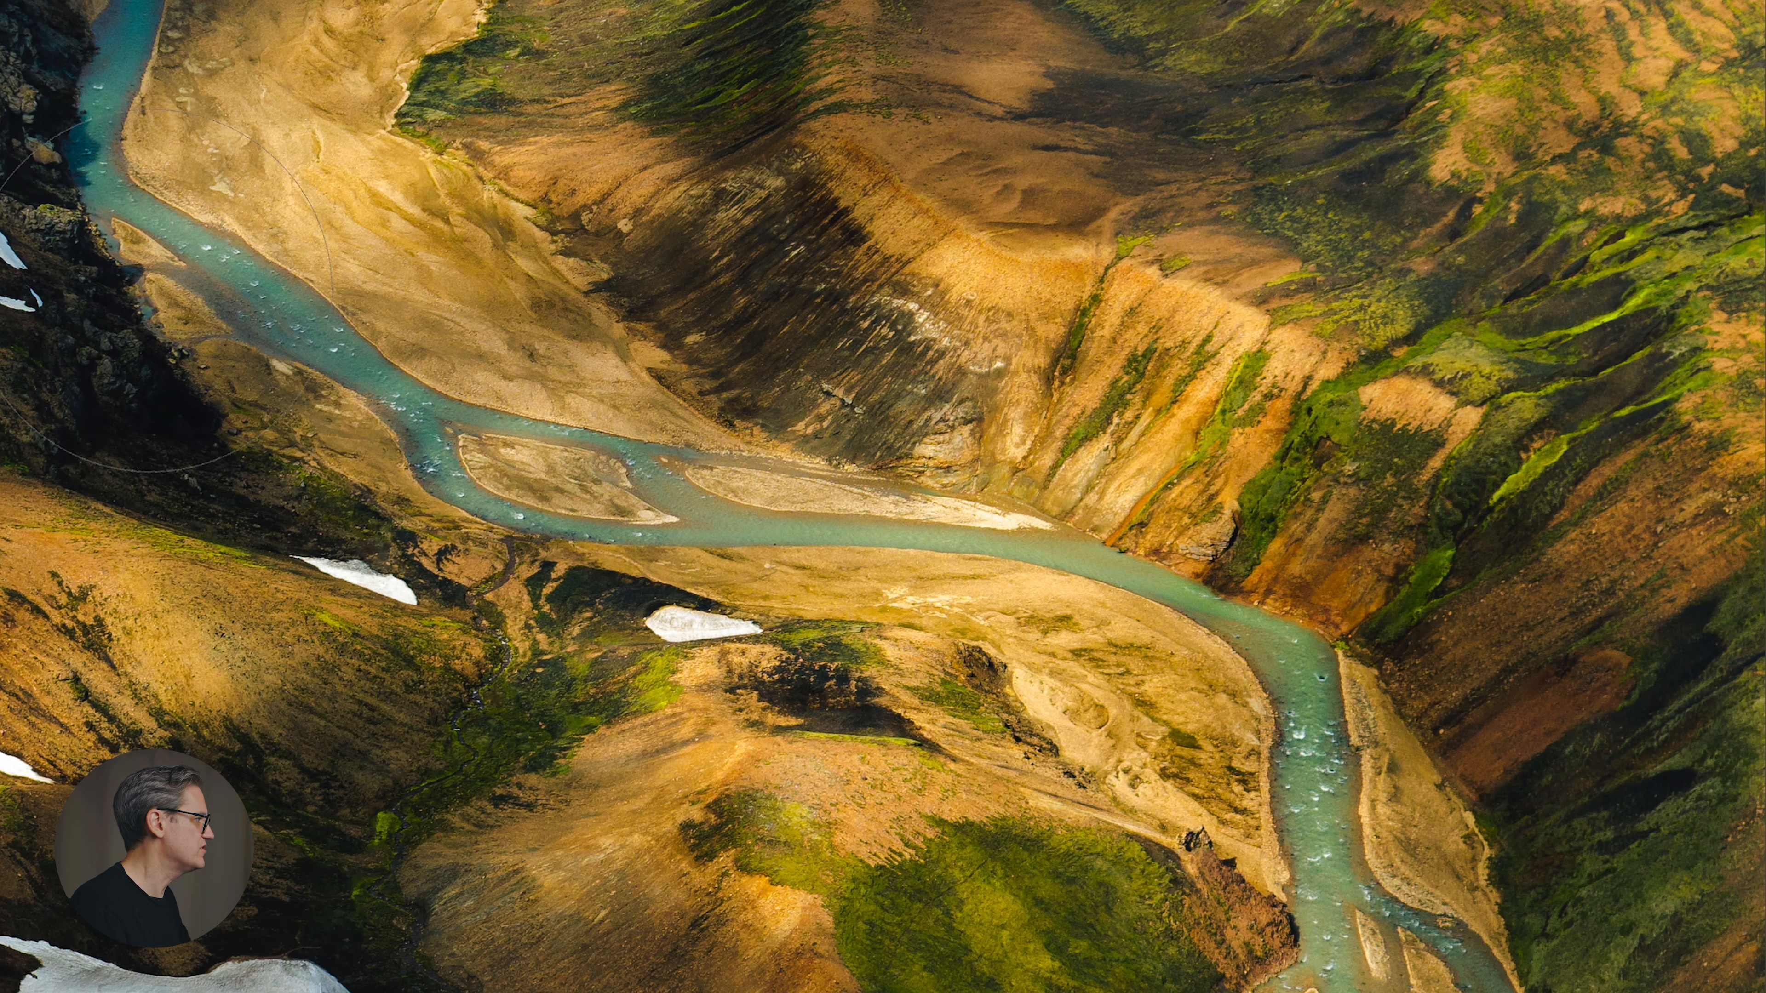
left_click_drag(995, 205, 531, 723)
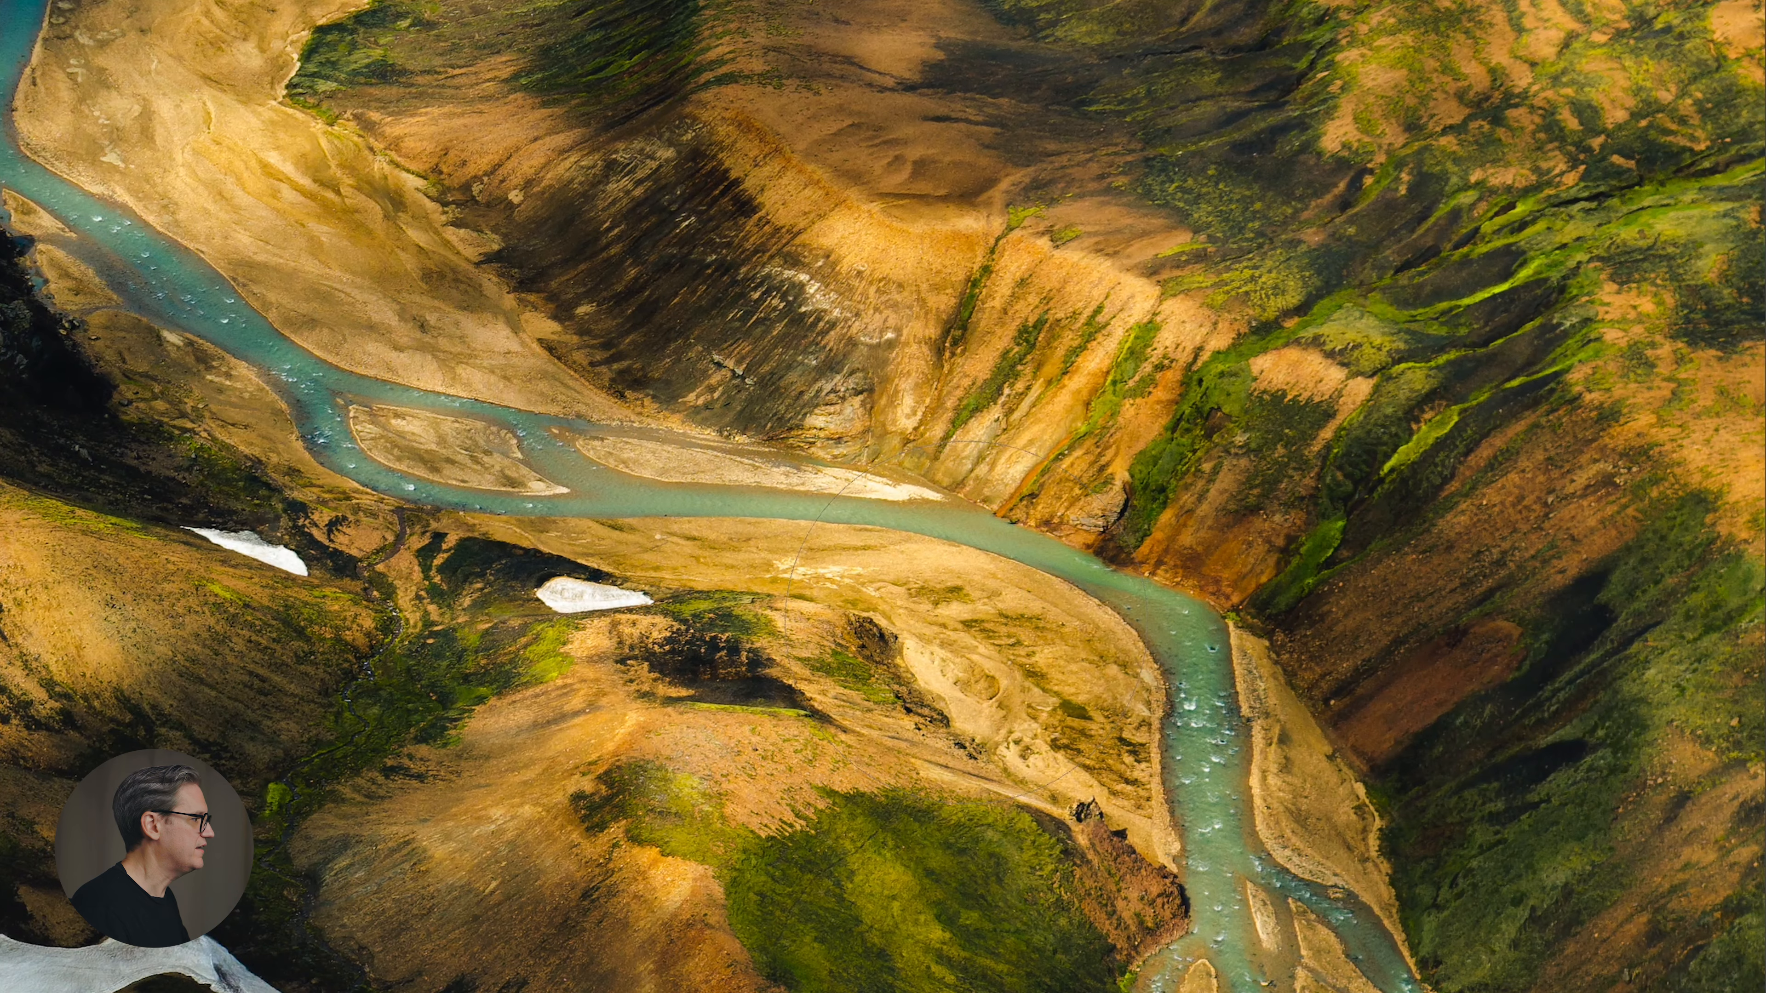
left_click_drag(906, 910, 1106, 419)
mouse_move(309, 135)
left_mouse_down()
mouse_move(699, 400)
mouse_move(824, 463)
left_mouse_up()
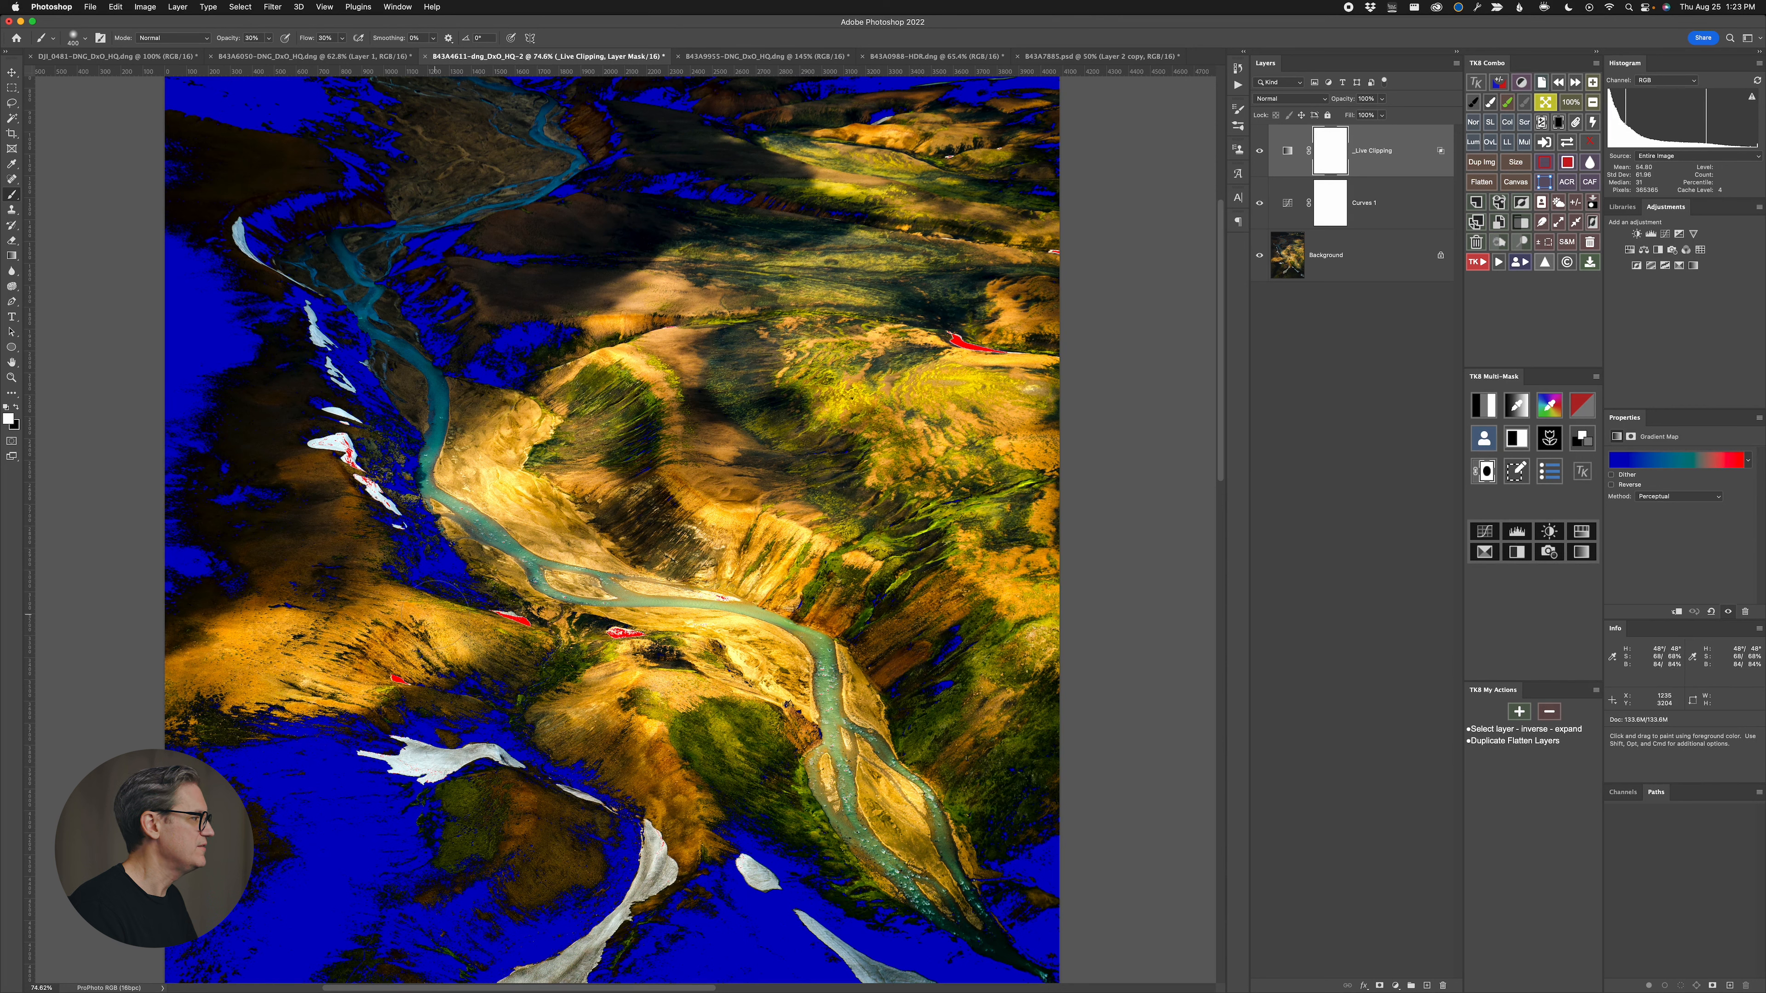
Turn off the live clipping preview and delete the Curves adjustment layer from the river image
left_click(1498, 82)
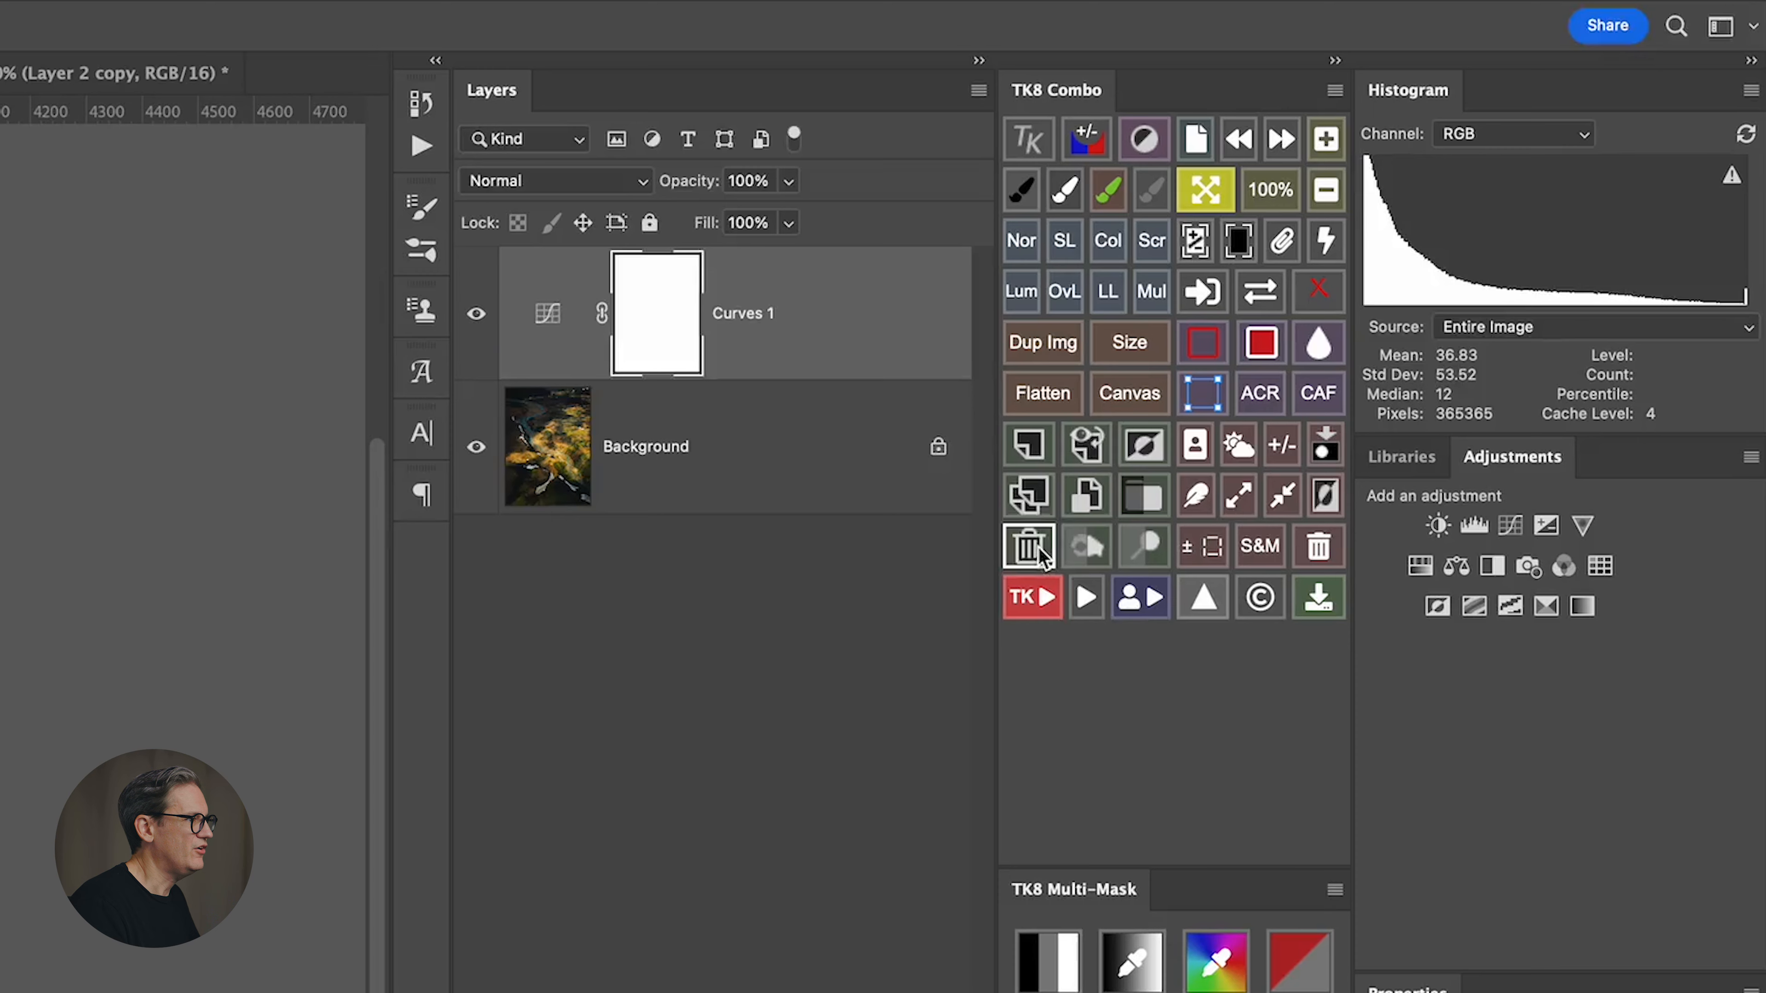
left_click(1475, 242)
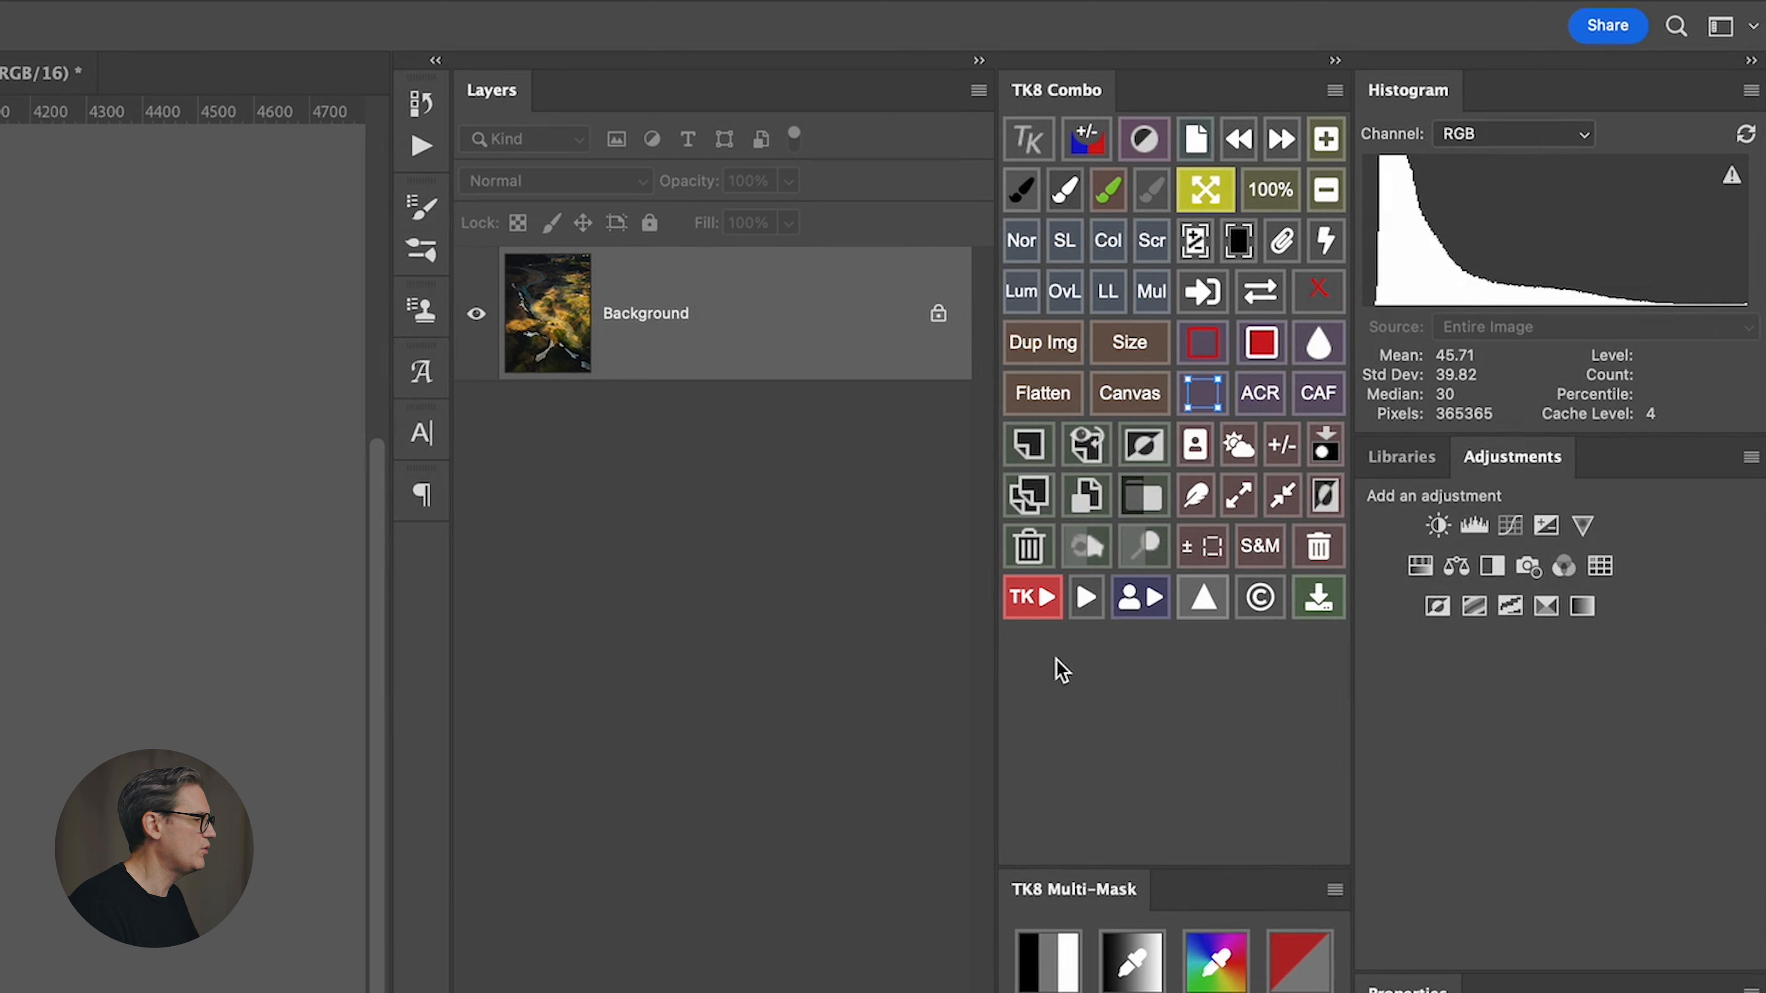
Show the TK actions list and run Clean Dust on the desert image above its Curves layers
left_click(1048, 611)
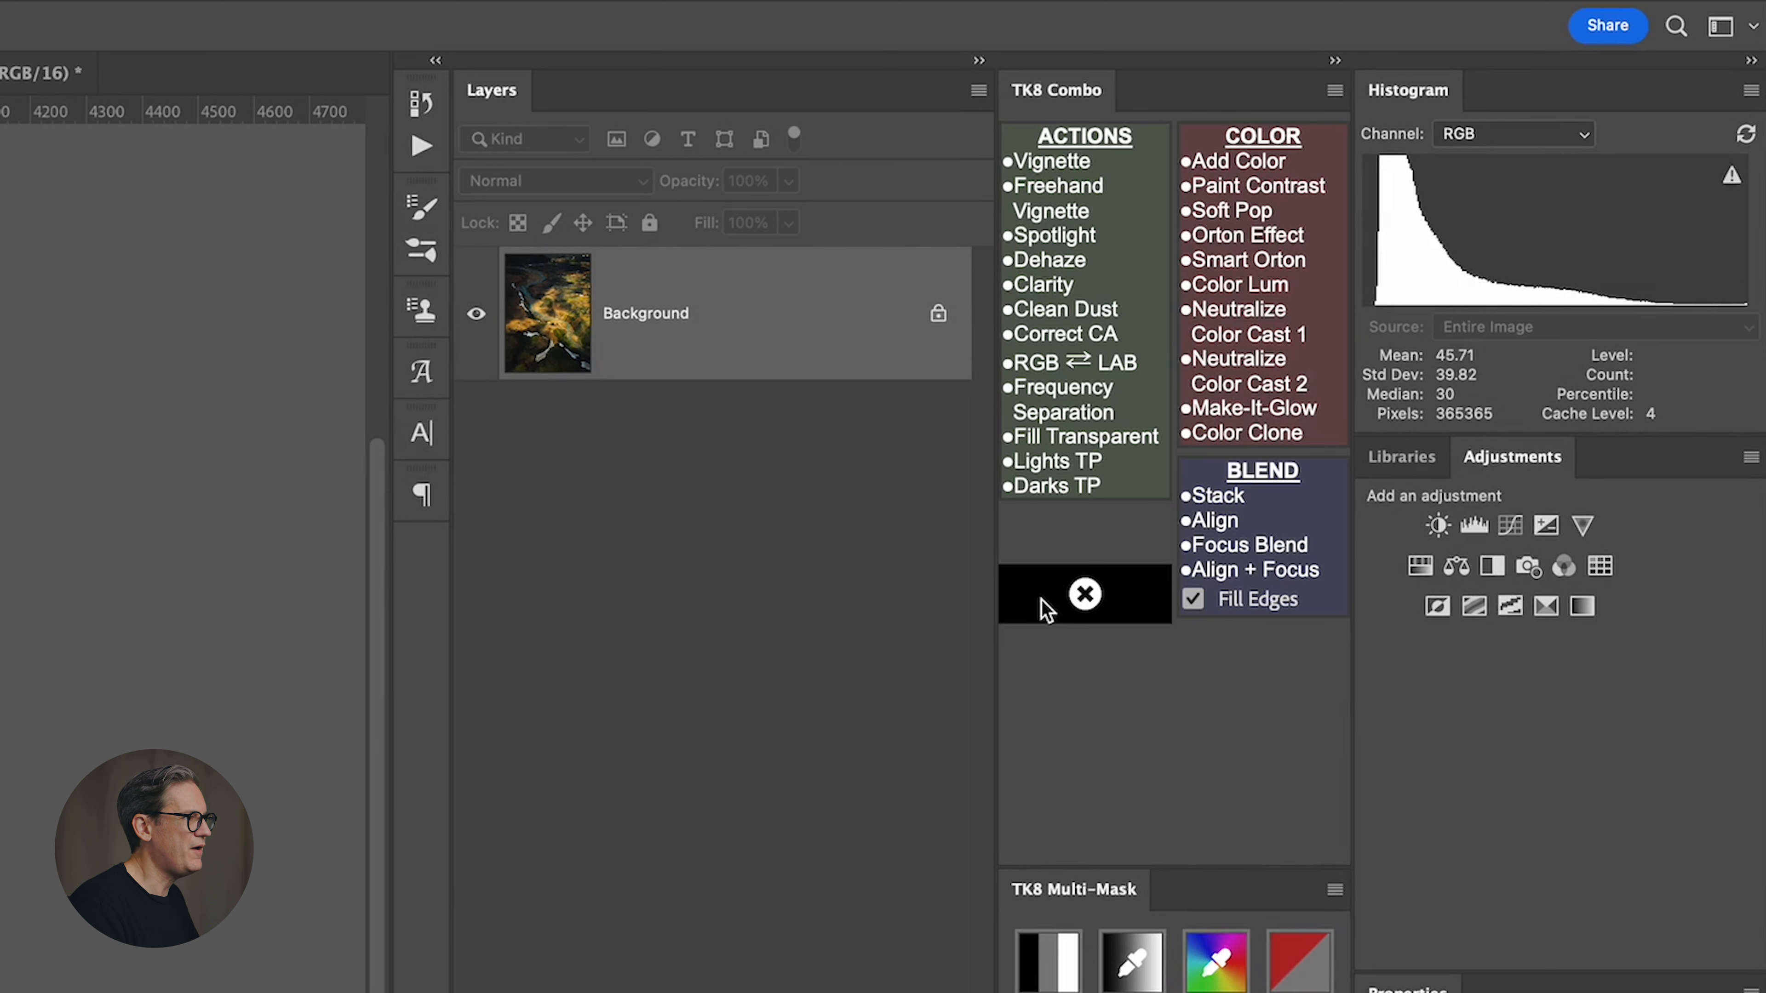
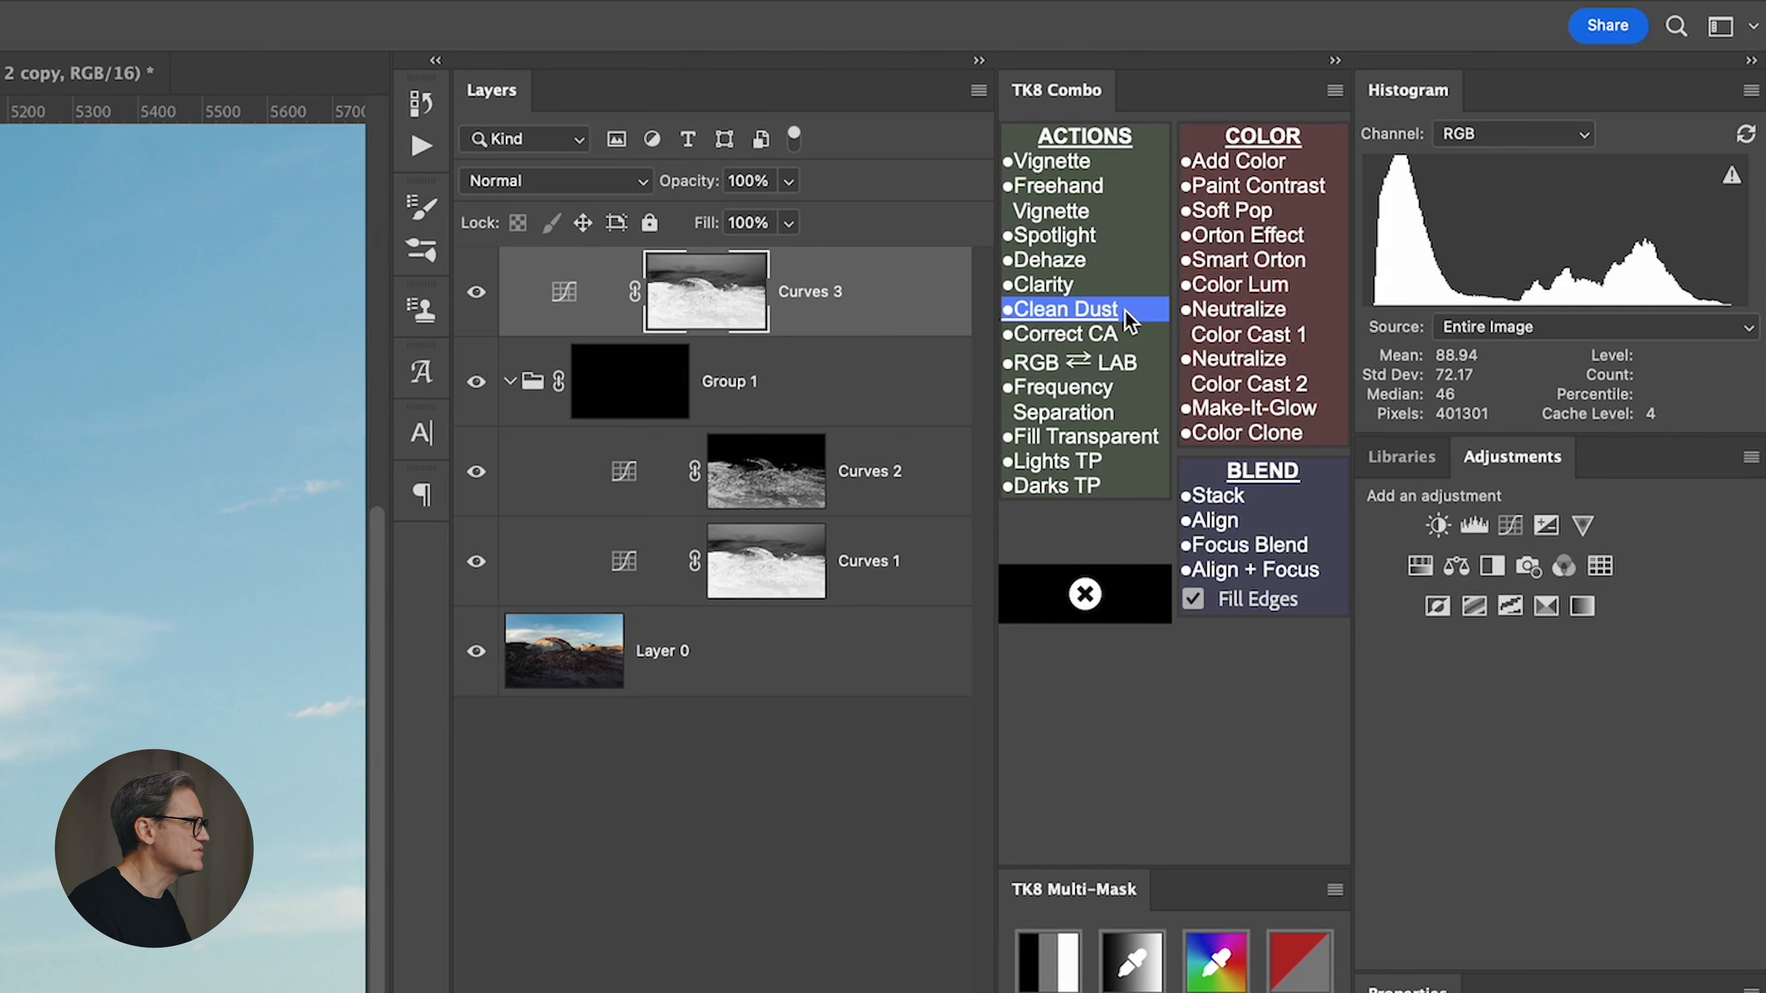
left_click(1071, 309)
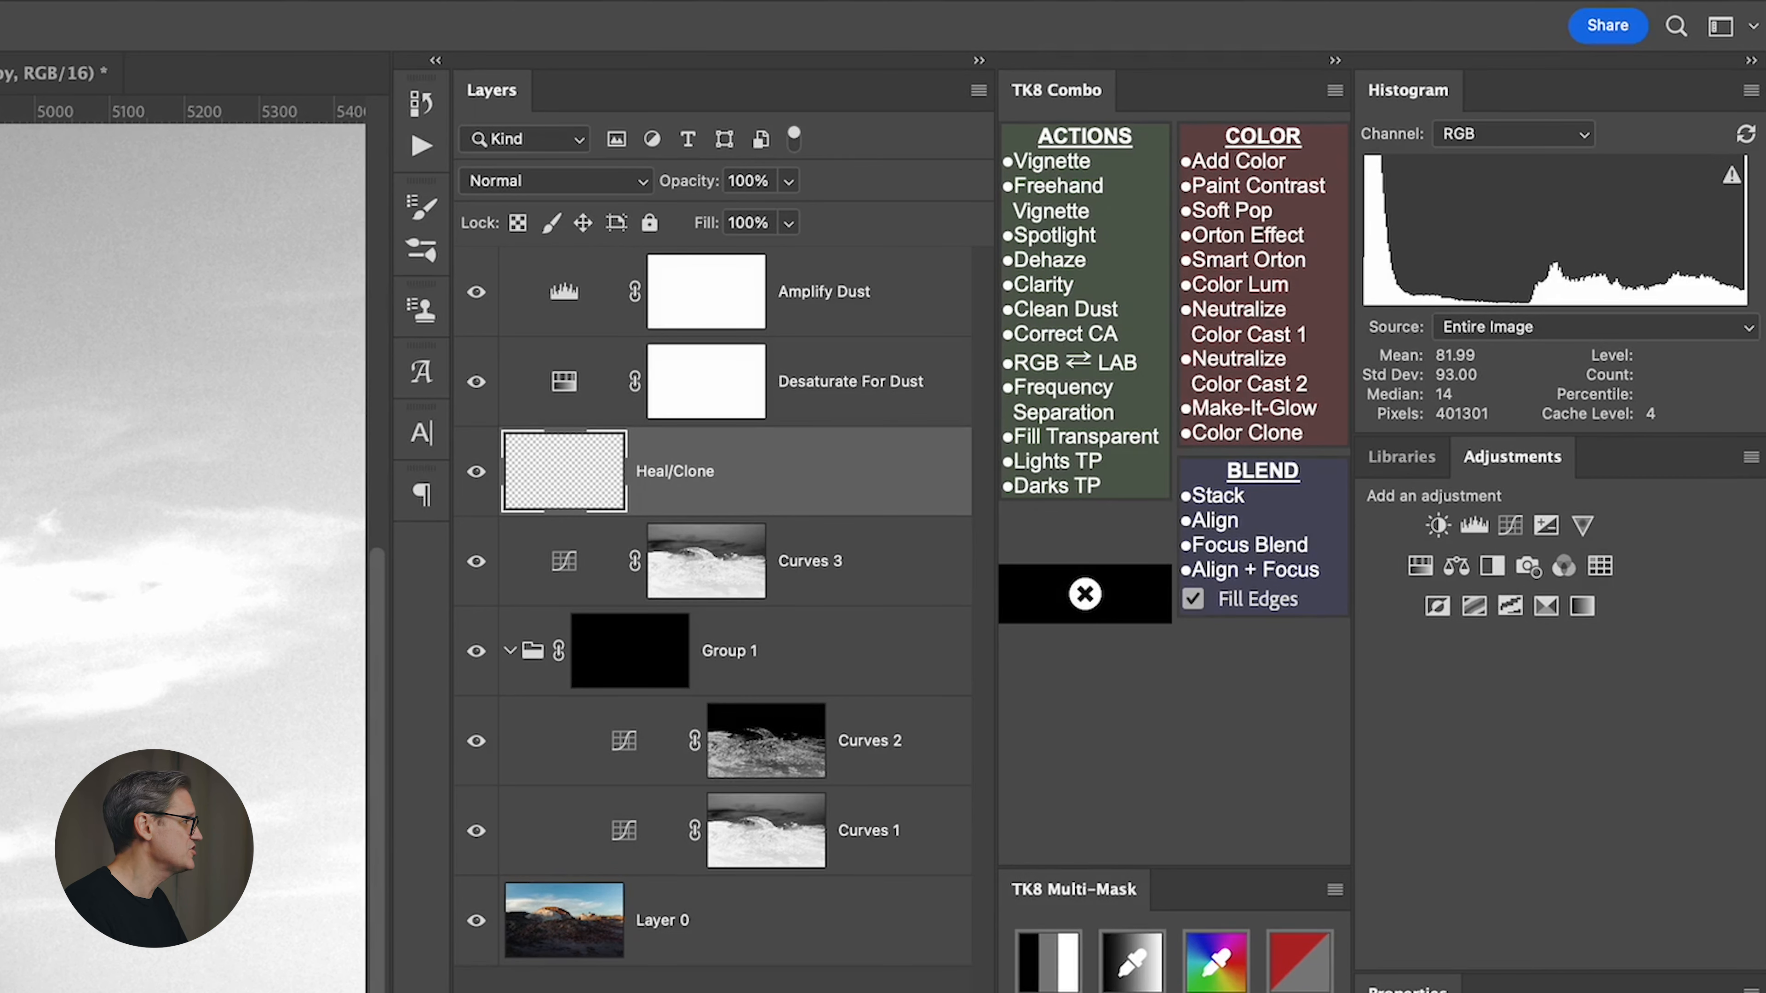
scroll(182, 556, "up", 5)
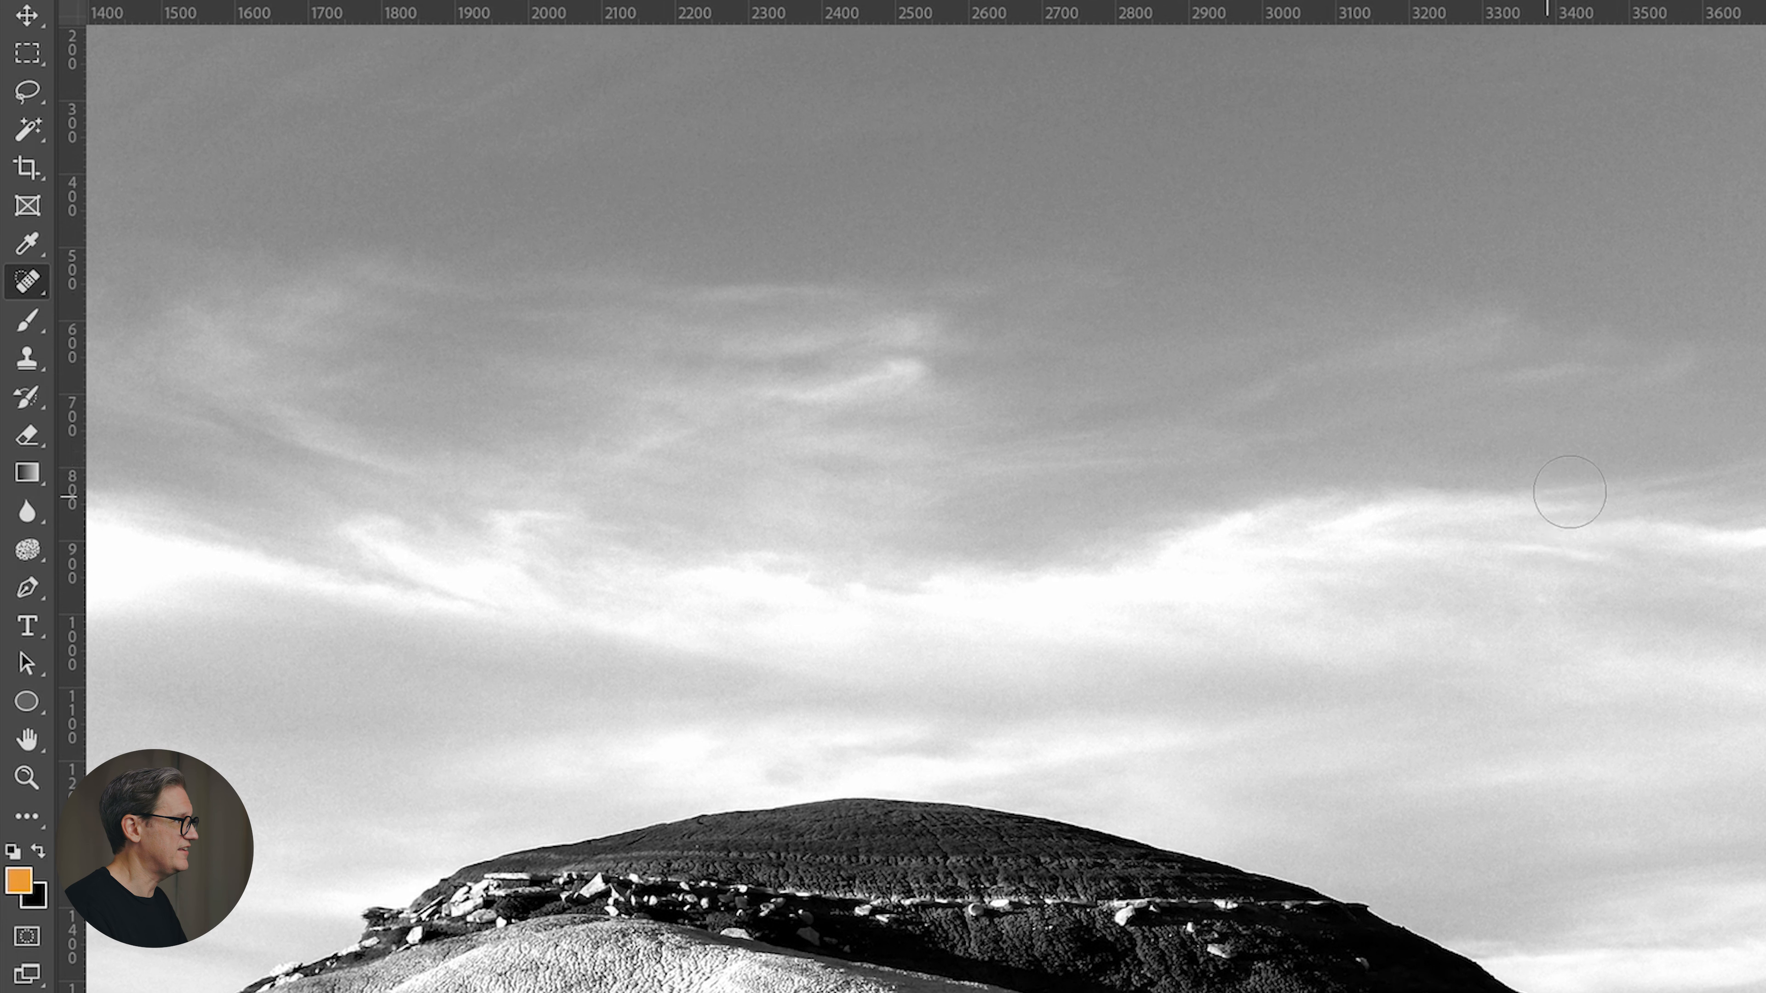
Heal the dust spots across the sky and above the dark hill on the Heal/Clone layer
scroll(1621, 385, "up", 5)
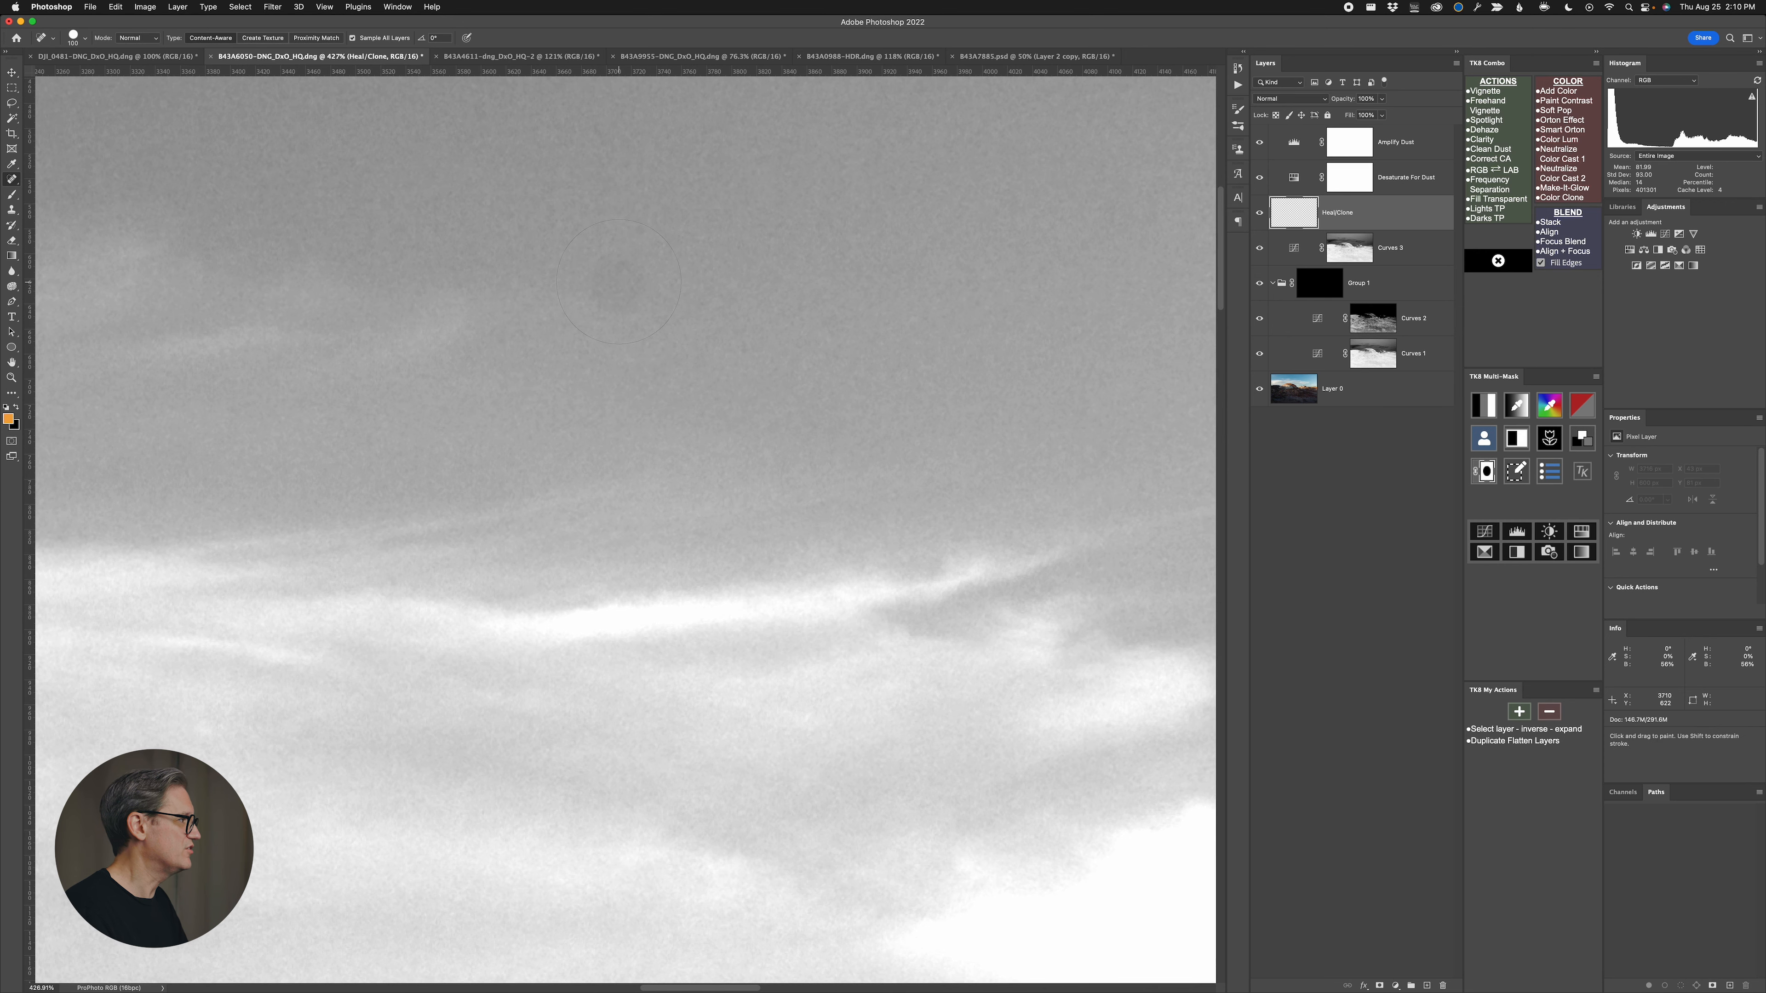
left_click(619, 281)
scroll(439, 435, "down", 5)
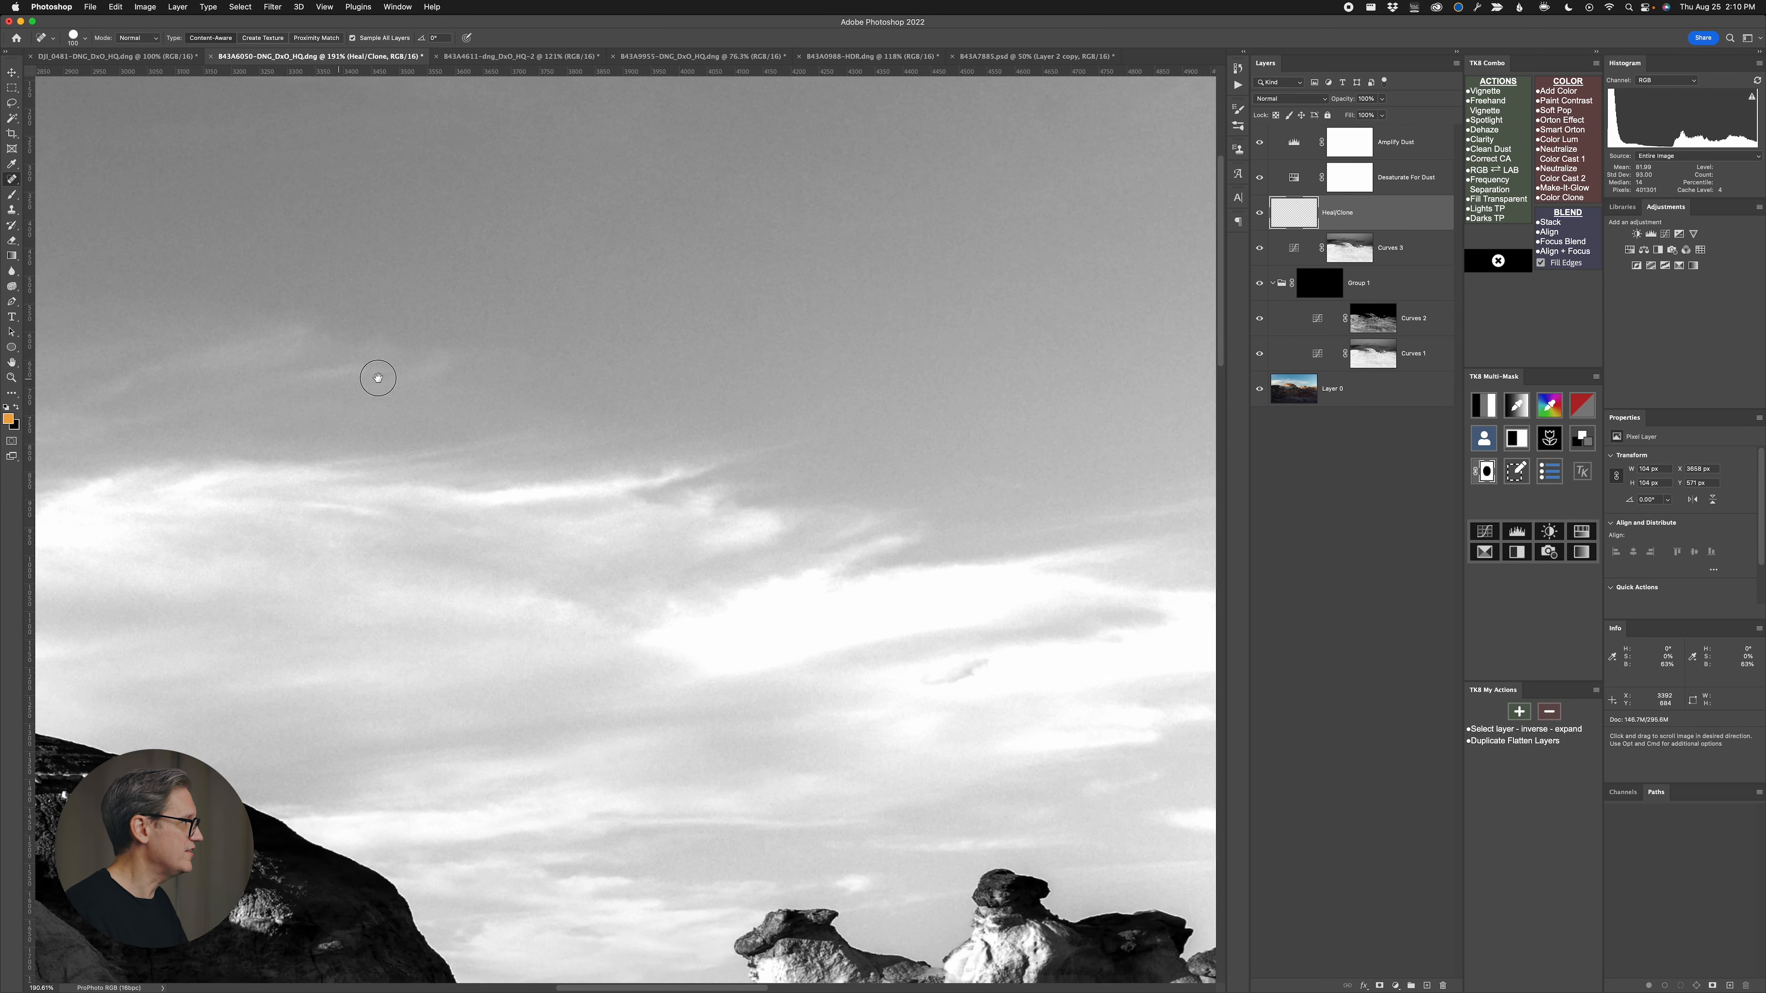
left_click_drag(374, 379, 991, 379)
left_click_drag(434, 379, 578, 354)
left_click_drag(313, 394, 583, 394)
left_click_drag(429, 342, 570, 418)
scroll(254, 267, "up", 5)
left_click_drag(247, 266, 407, 340)
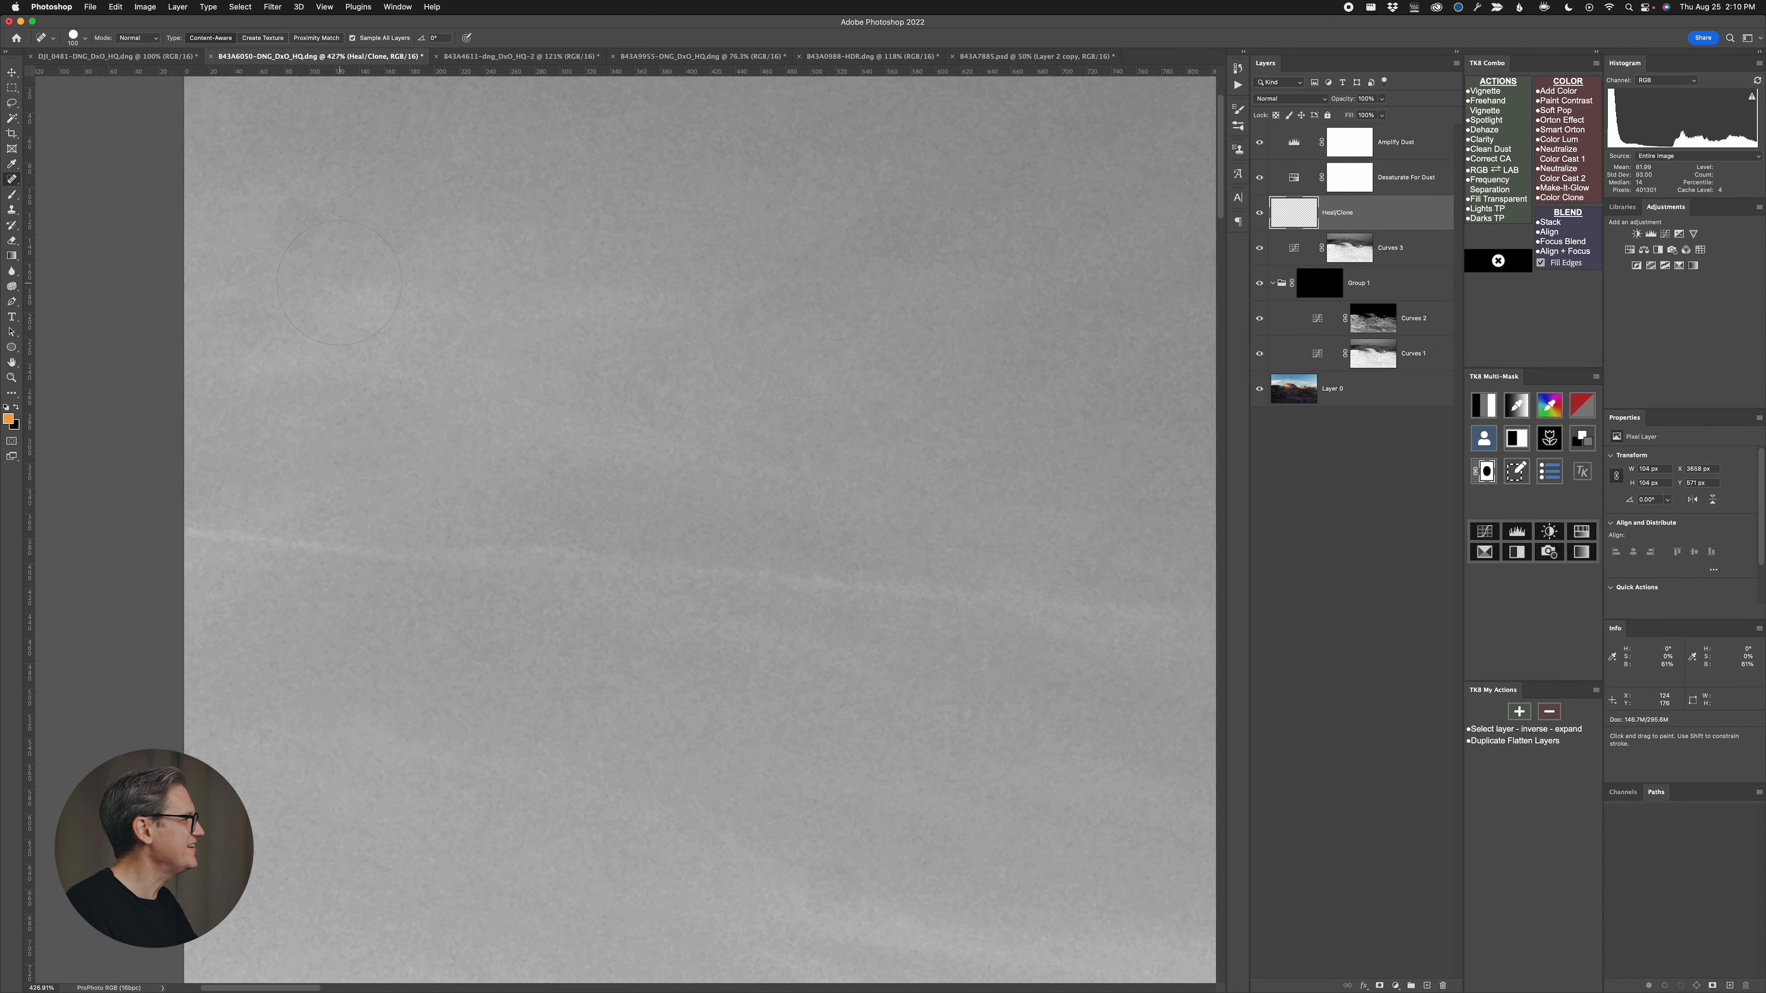
left_click(296, 226)
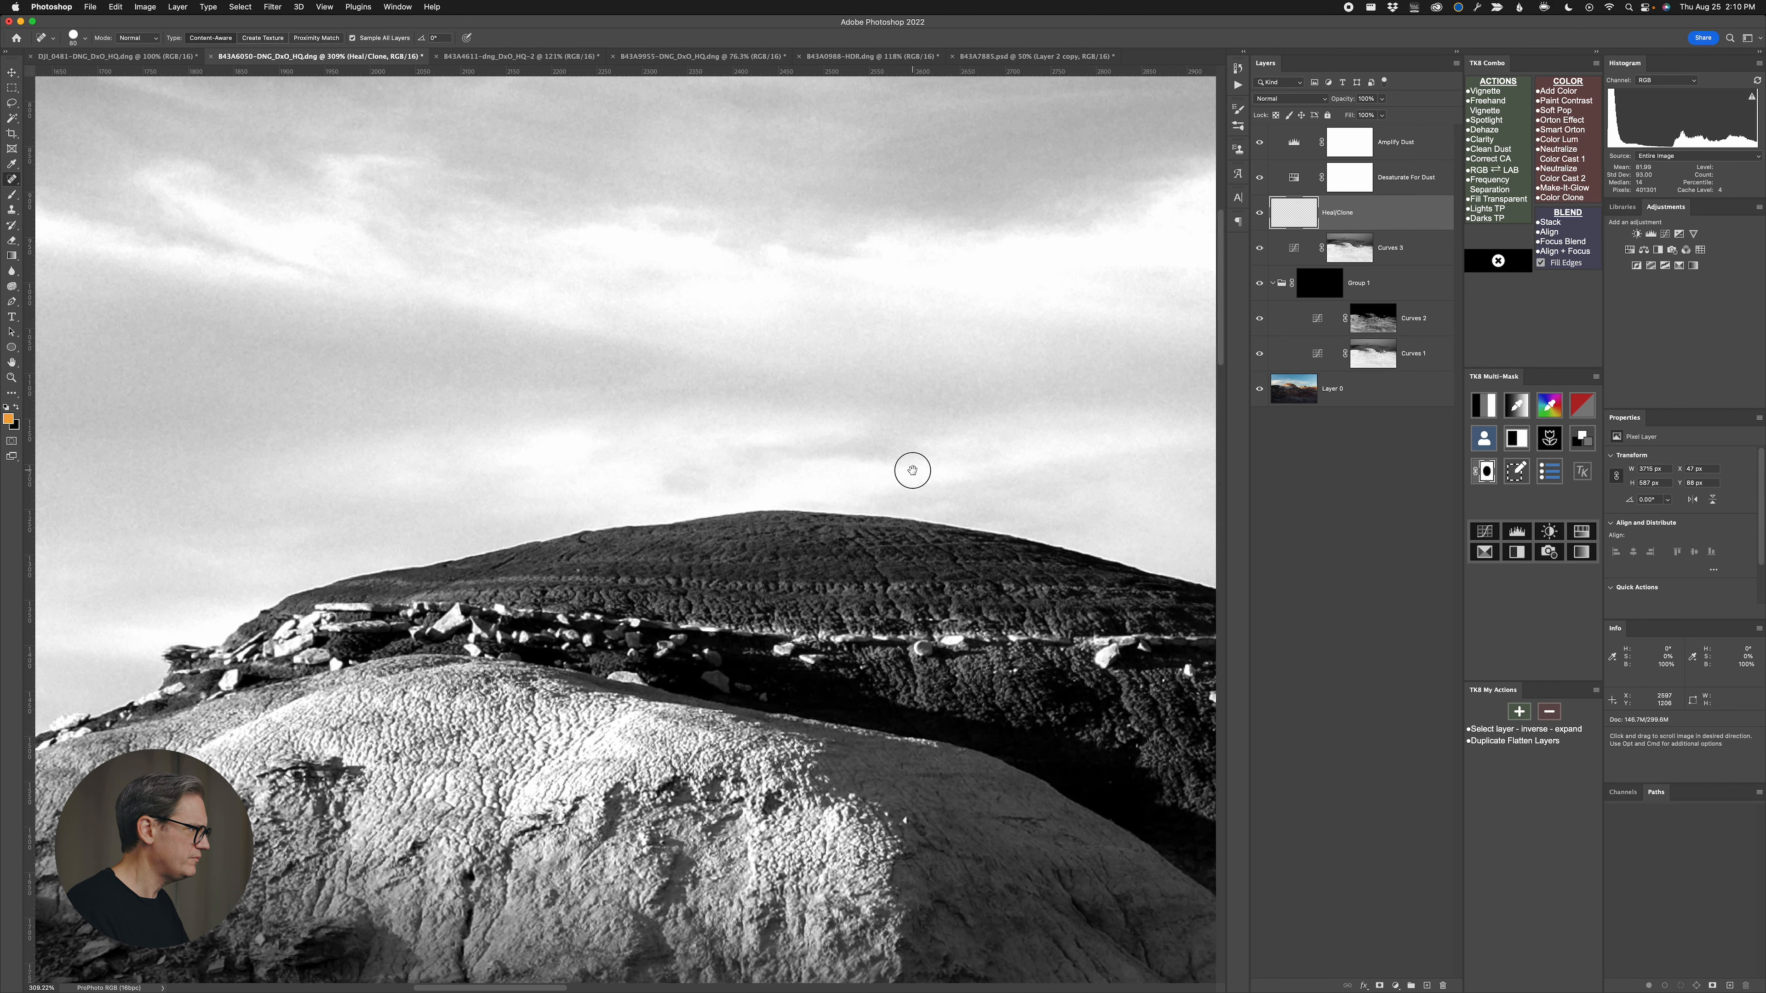
left_click_drag(910, 469, 635, 430)
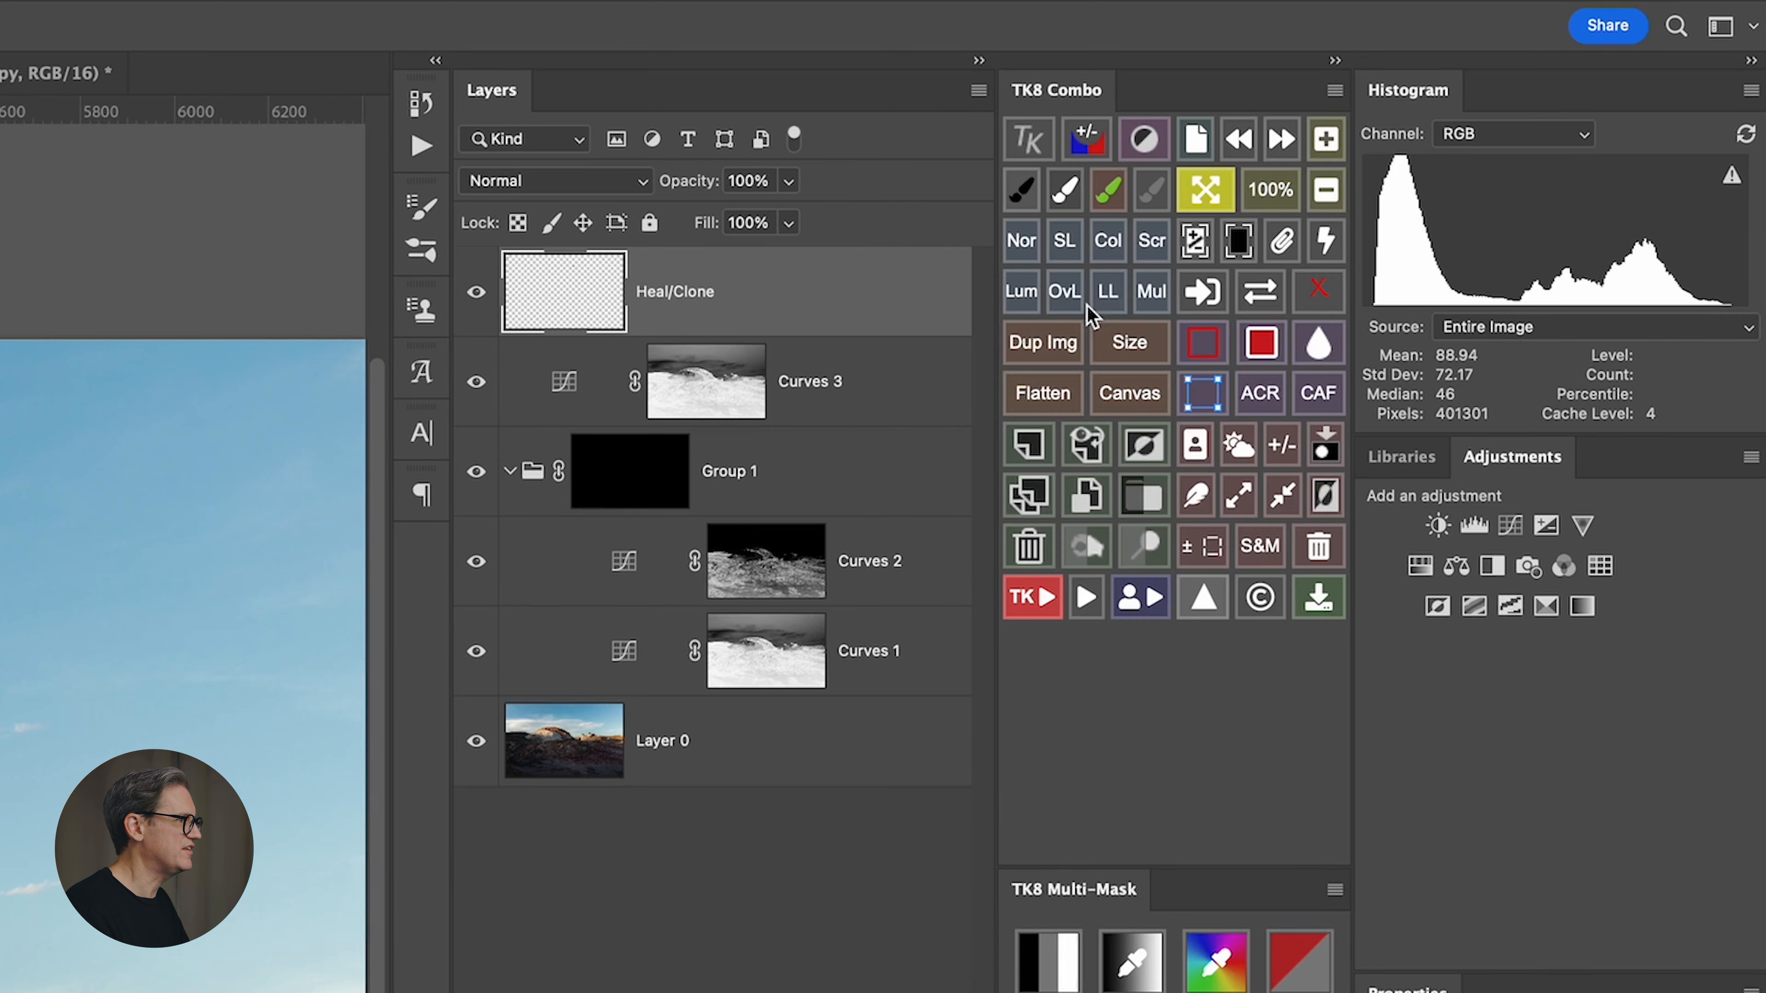
left_click(1088, 319)
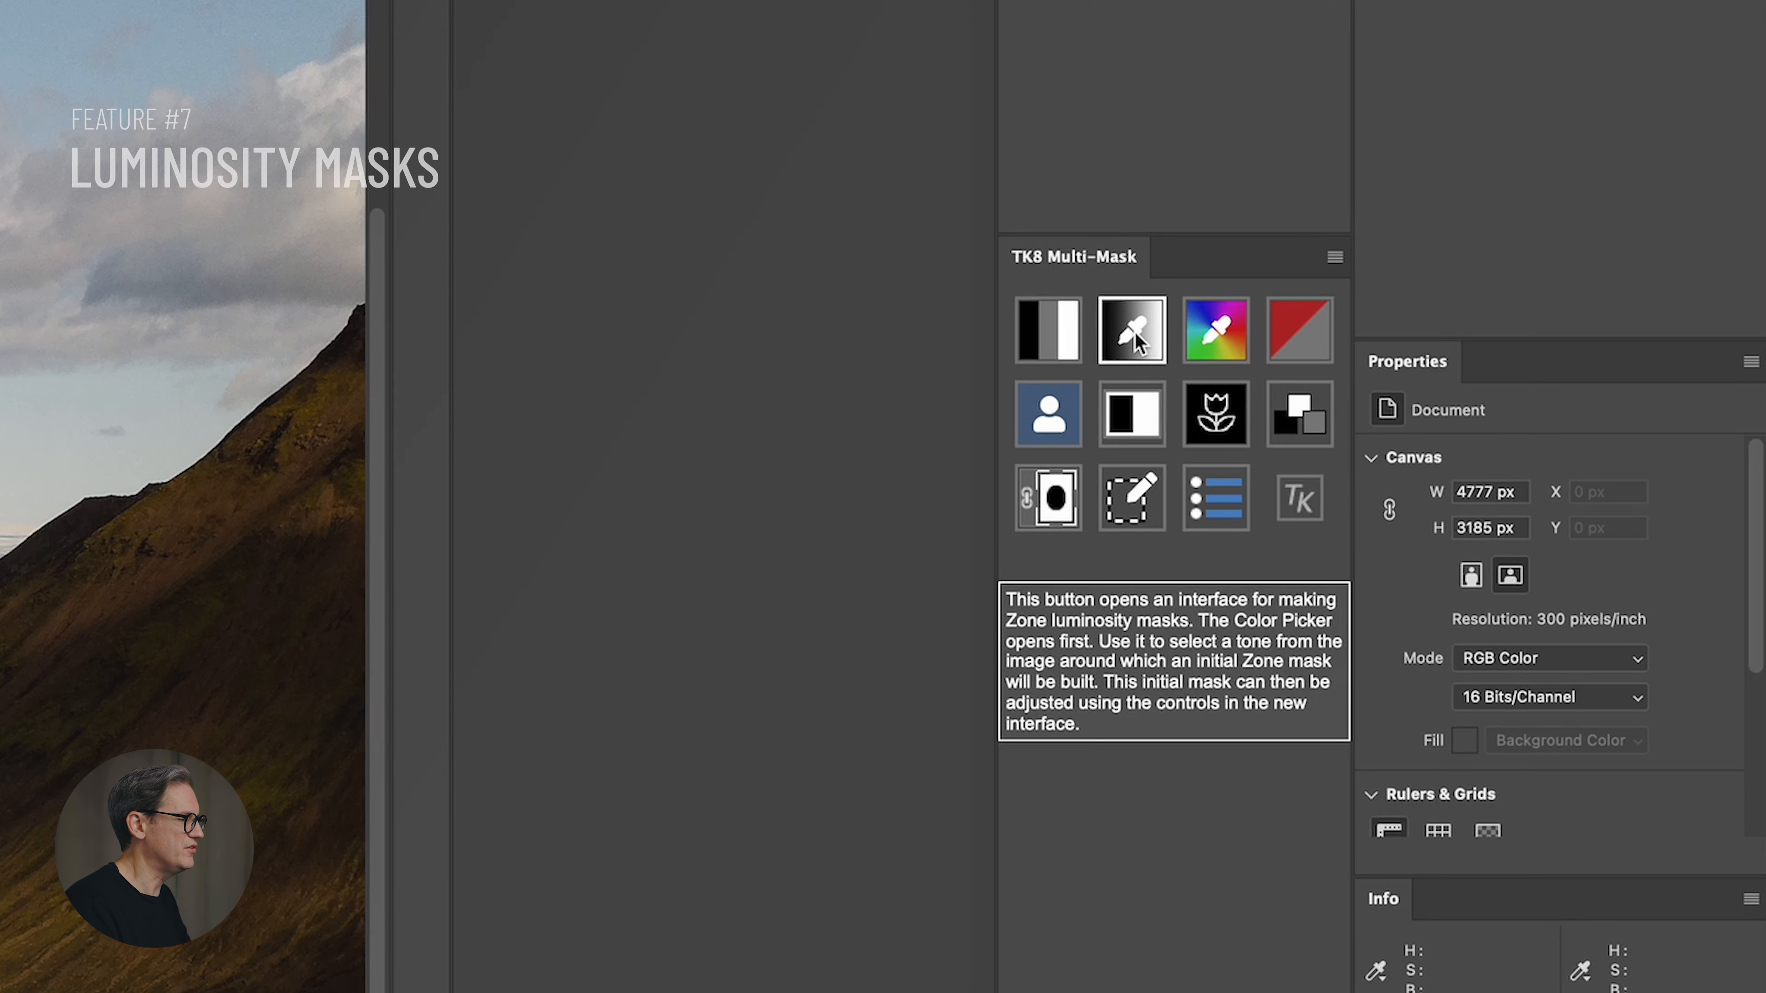
Create a Zone luminosity mask on the lake photo, sampling bright cloud tones first and finally a dark tone from the land
left_click(1141, 338)
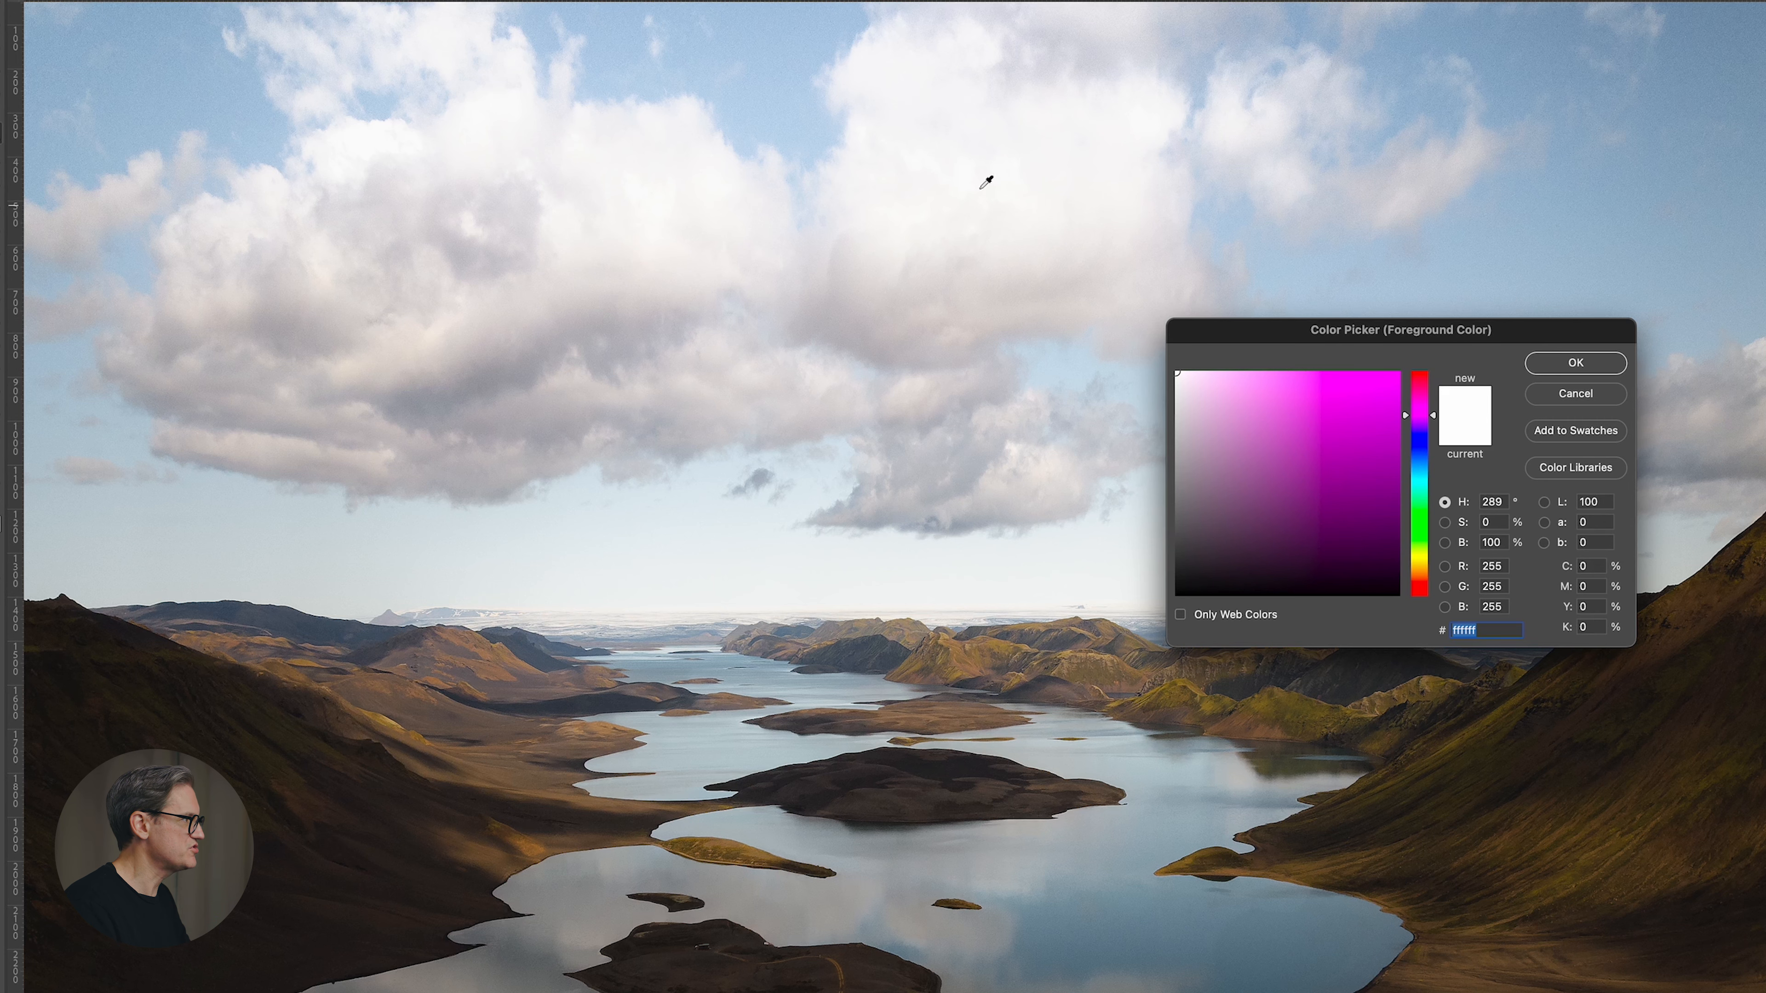
left_click(944, 168)
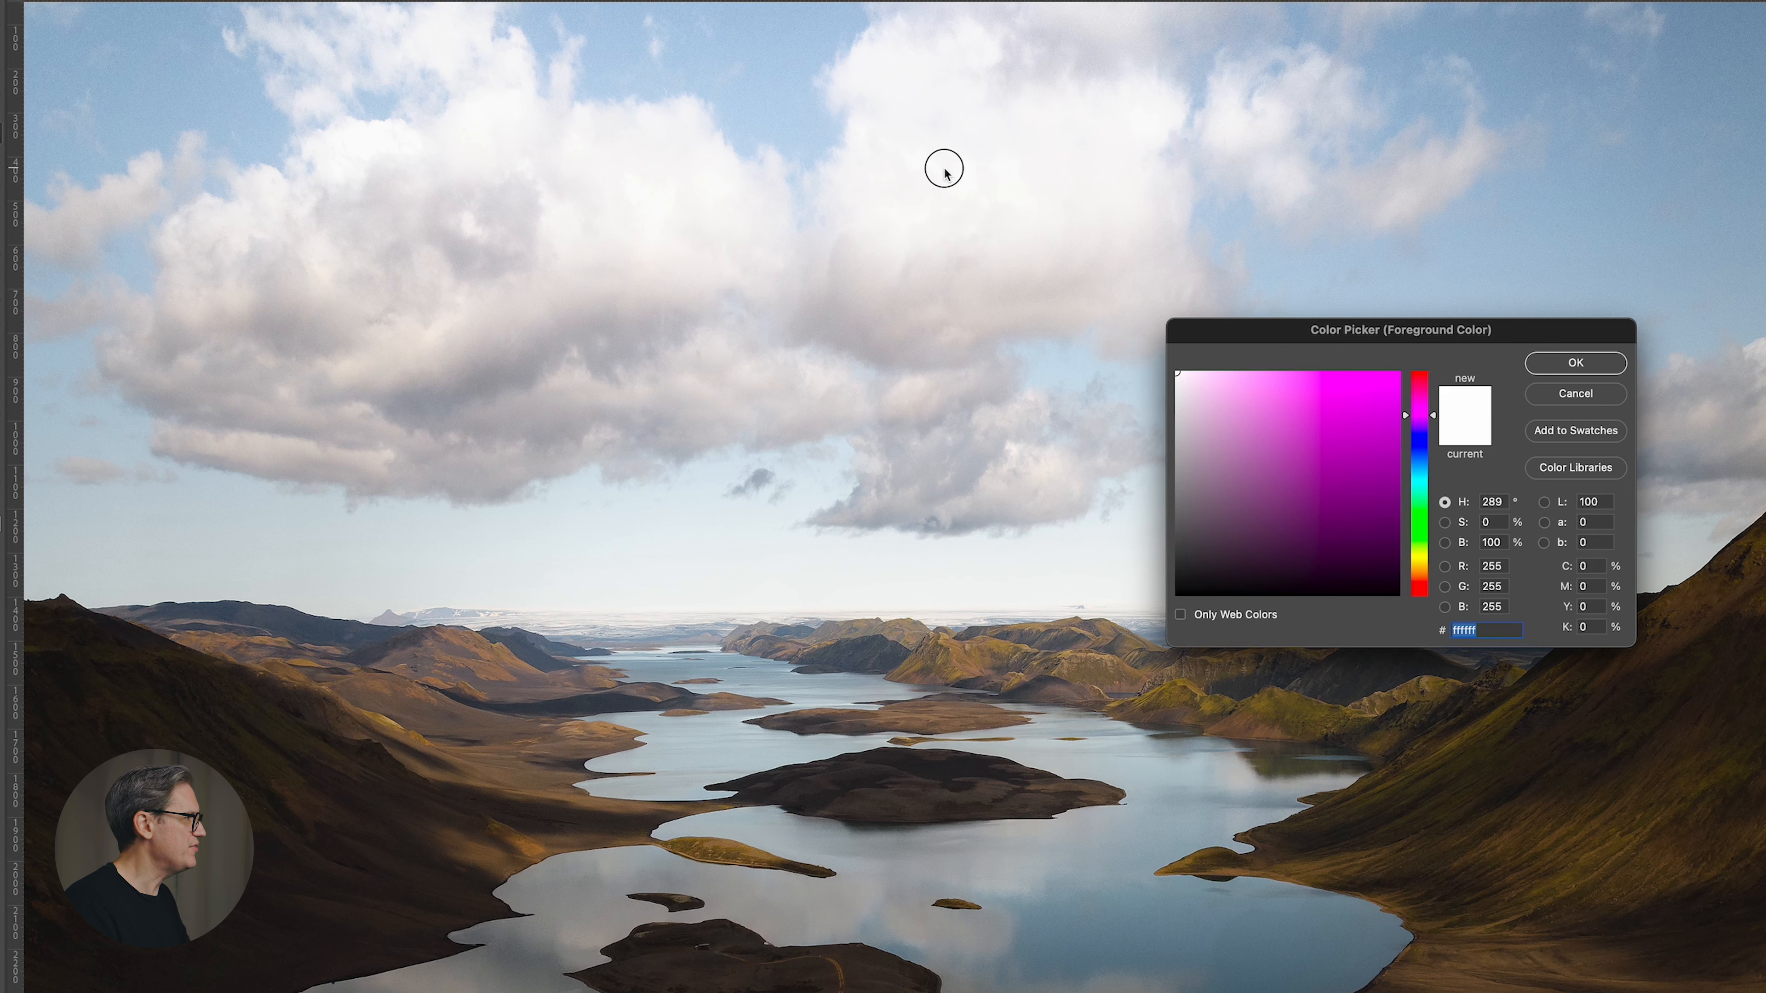
left_click(994, 171)
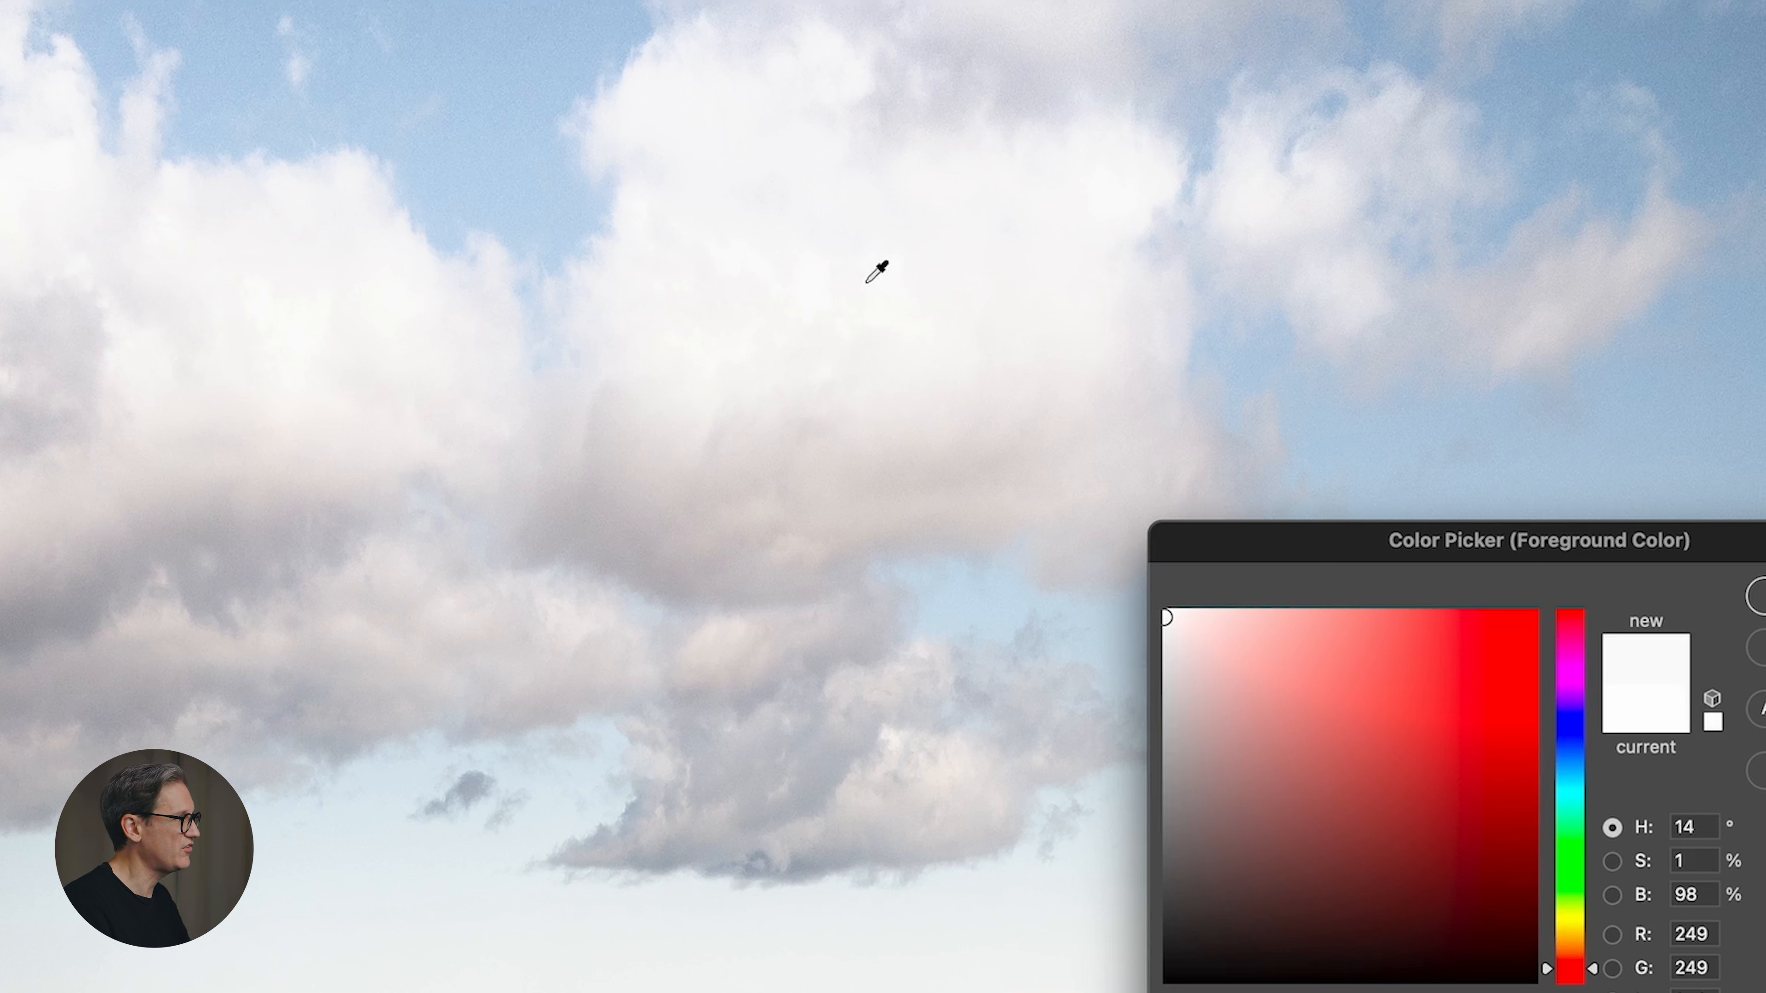
left_click(848, 277)
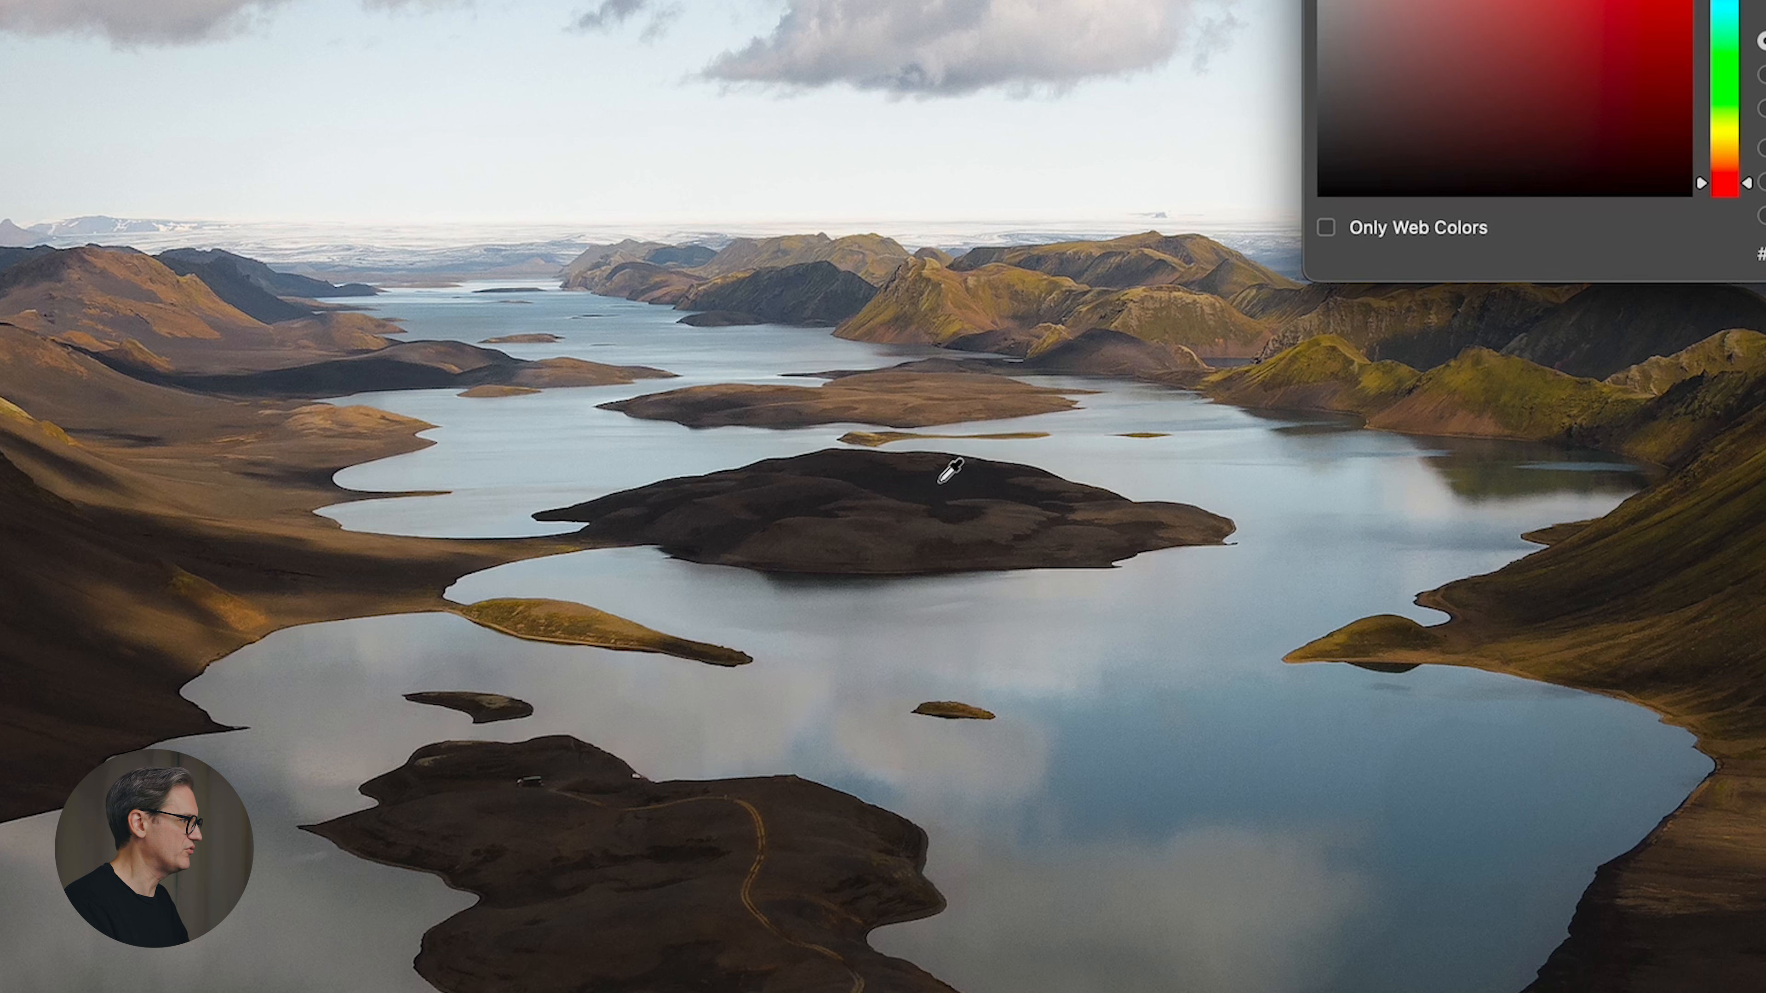
left_click(953, 765)
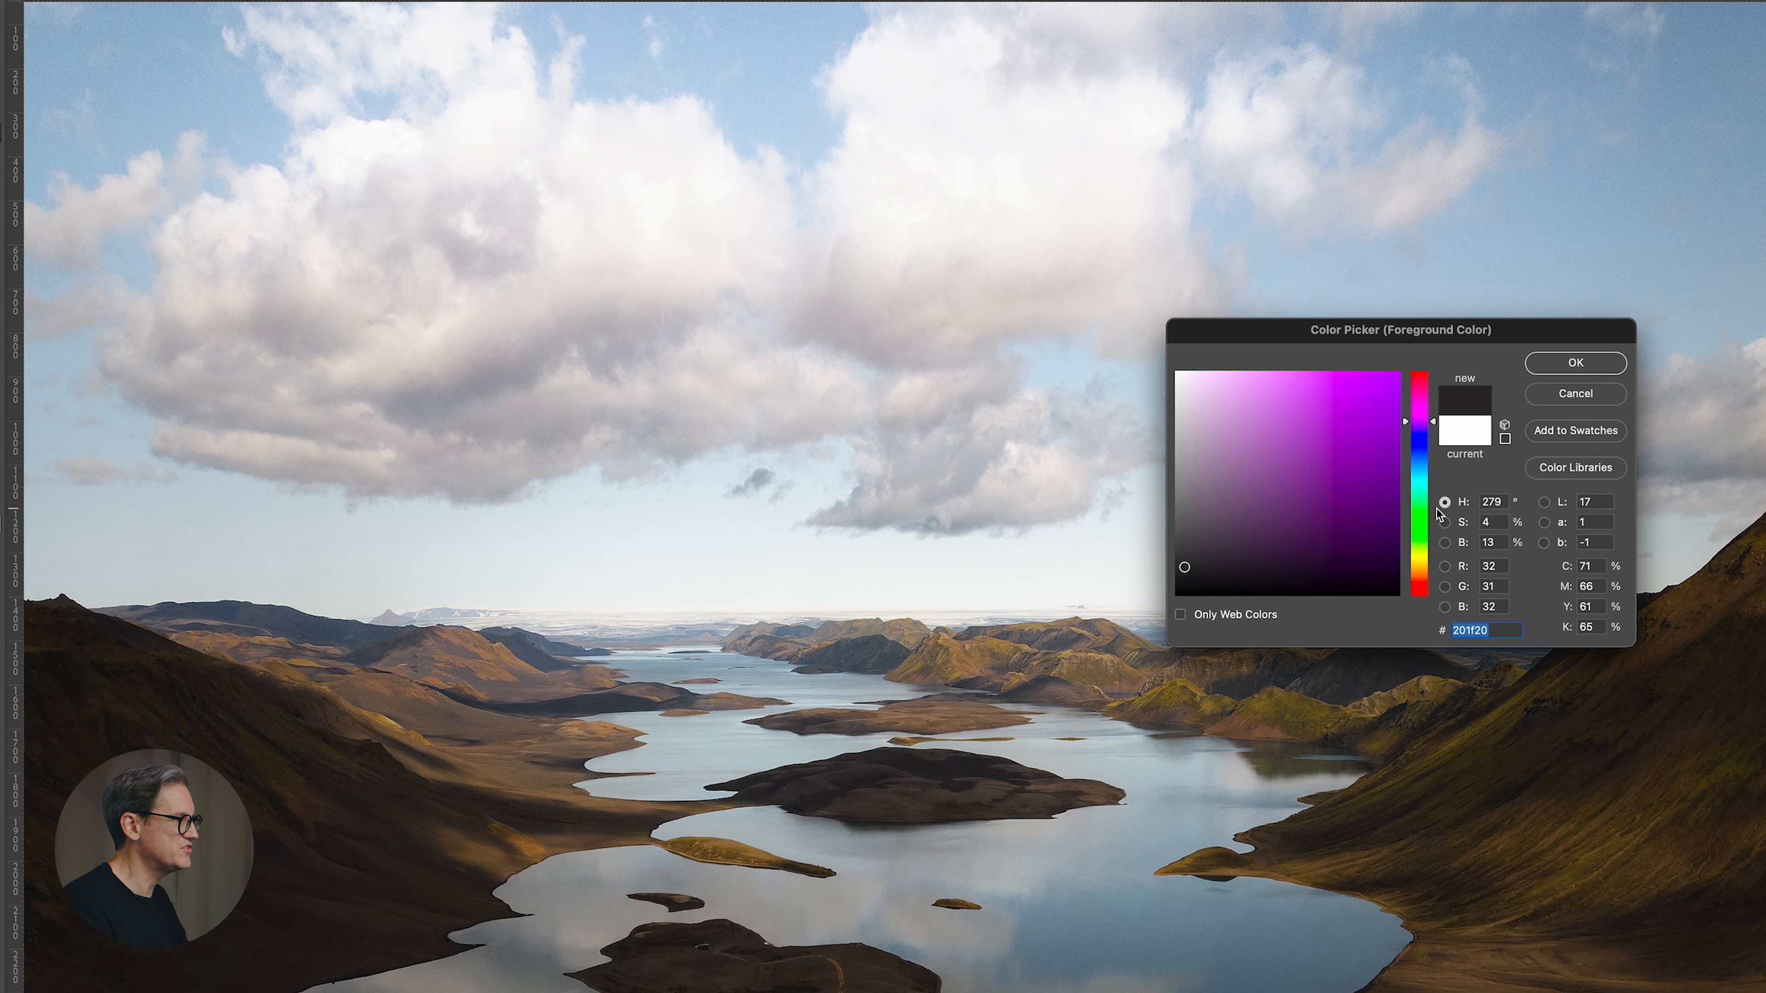
left_click(1576, 363)
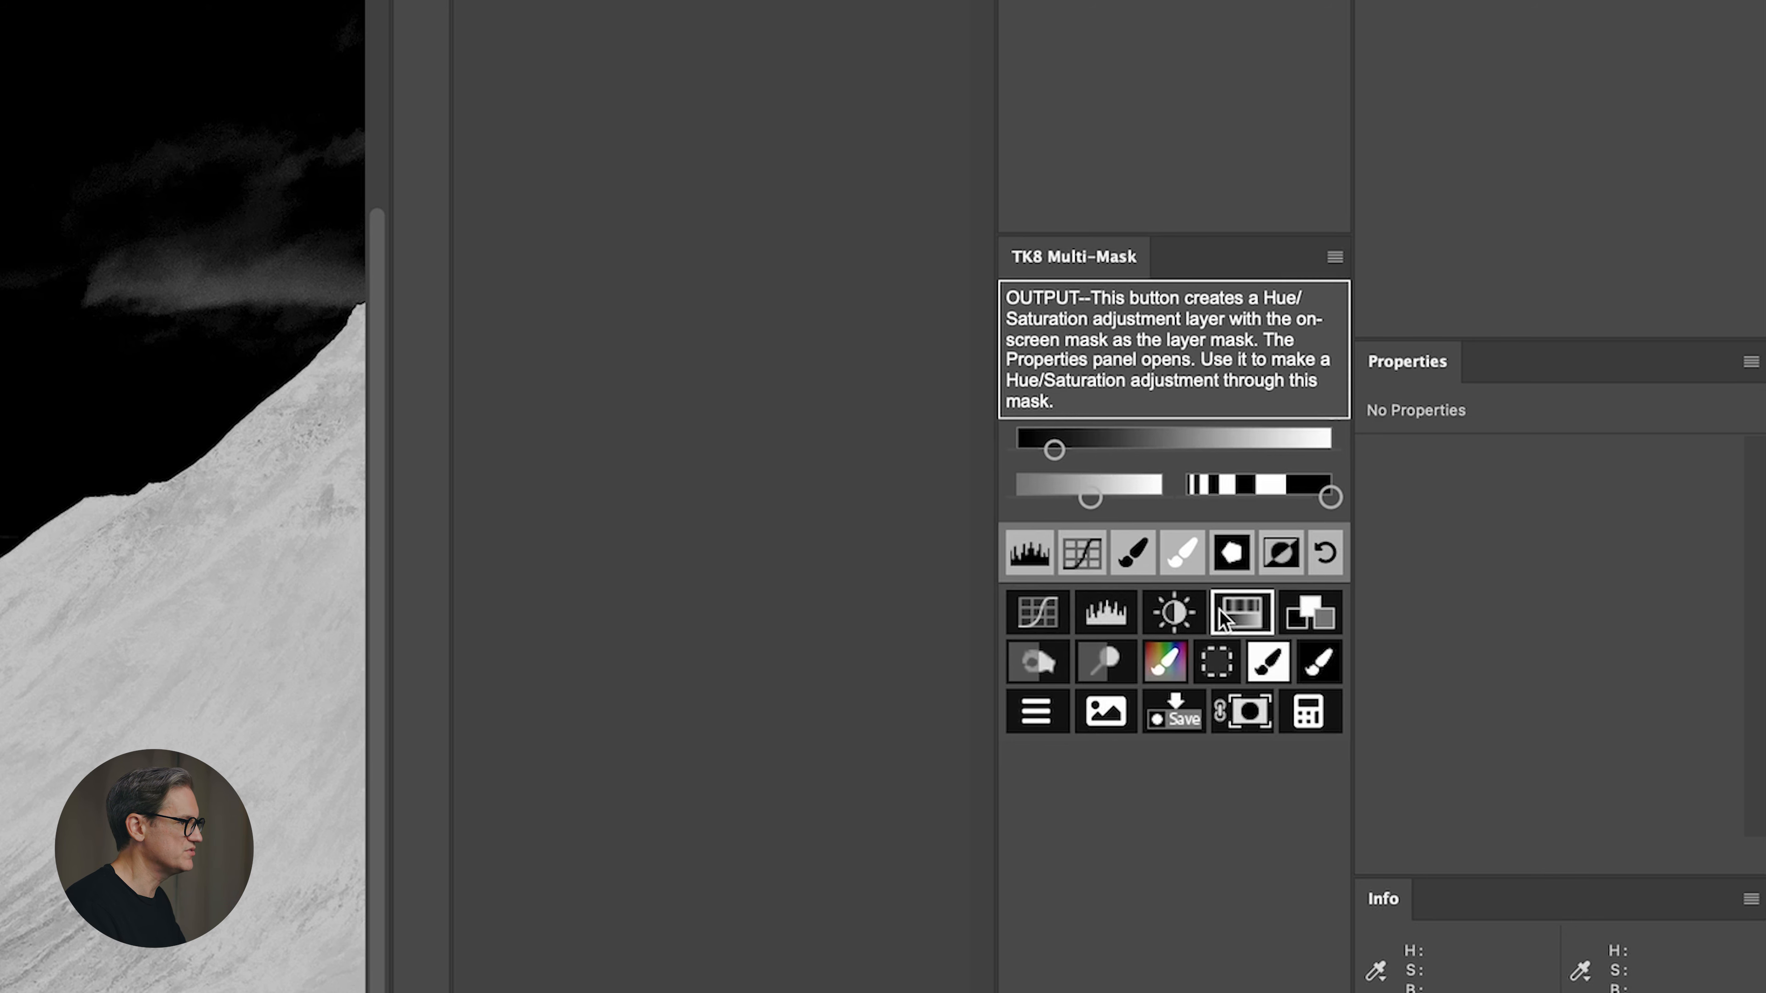
Look through the additional mask outputs and output the zone mask as a Hue/Saturation adjustment layer
left_click(1028, 713)
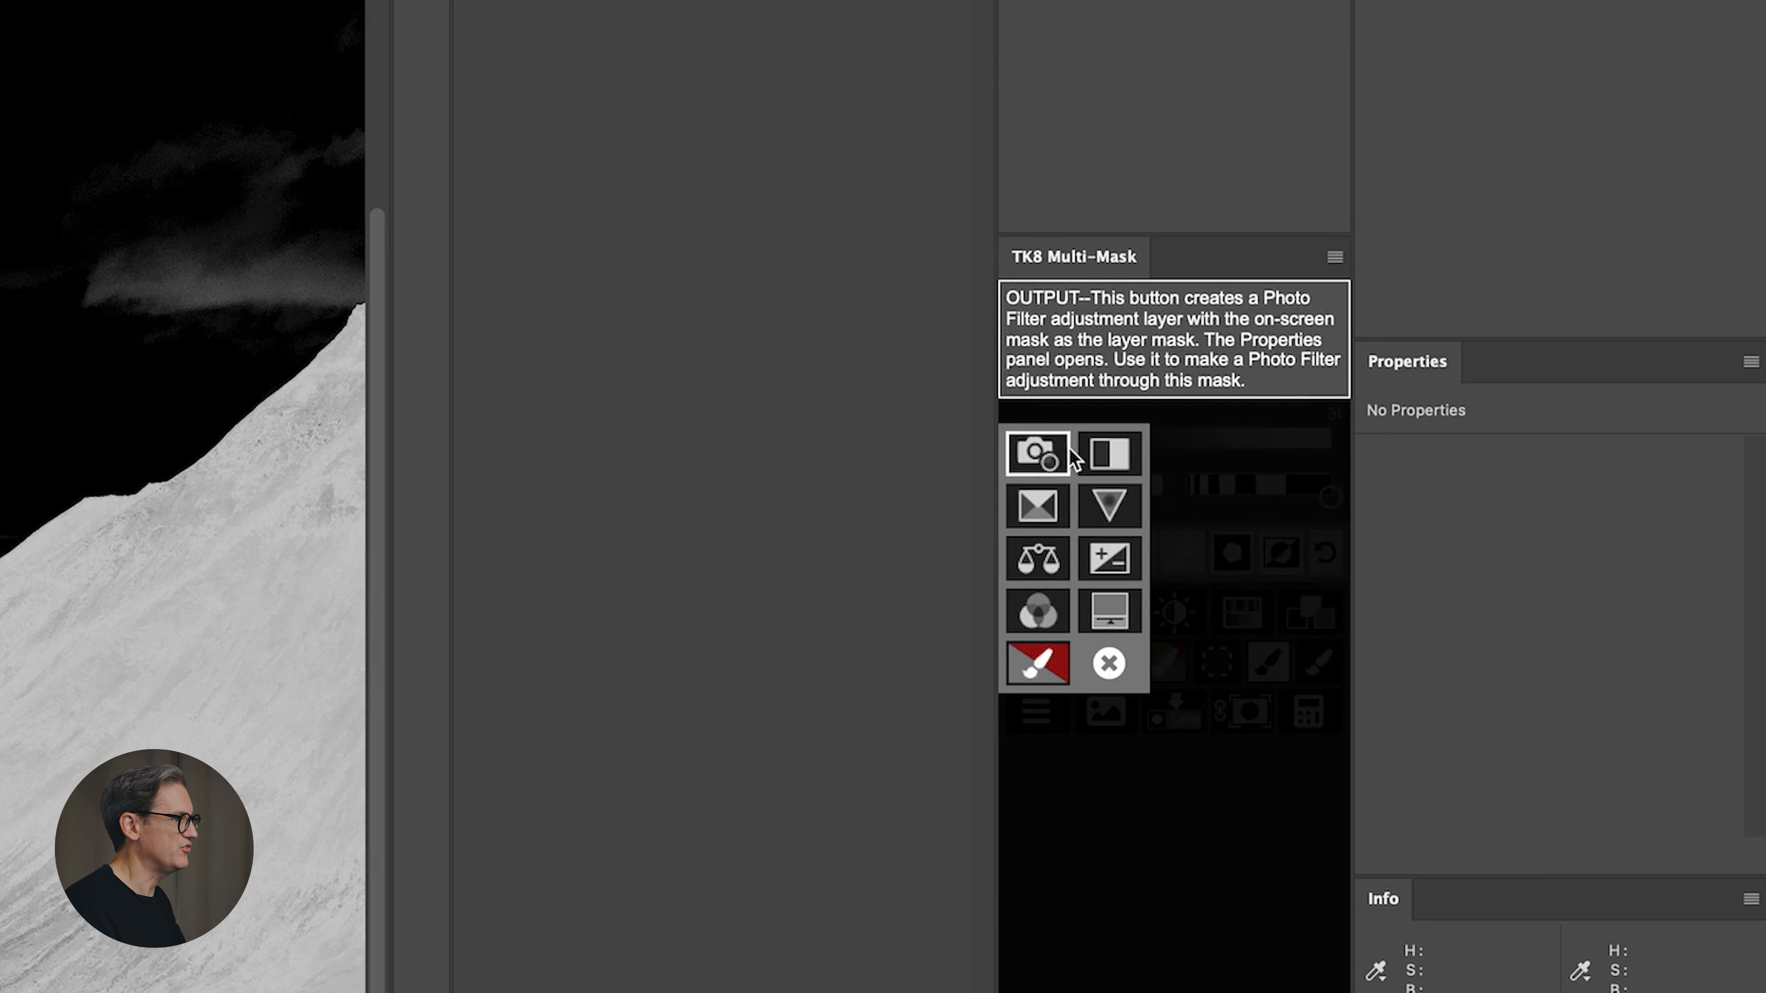
left_click(1109, 666)
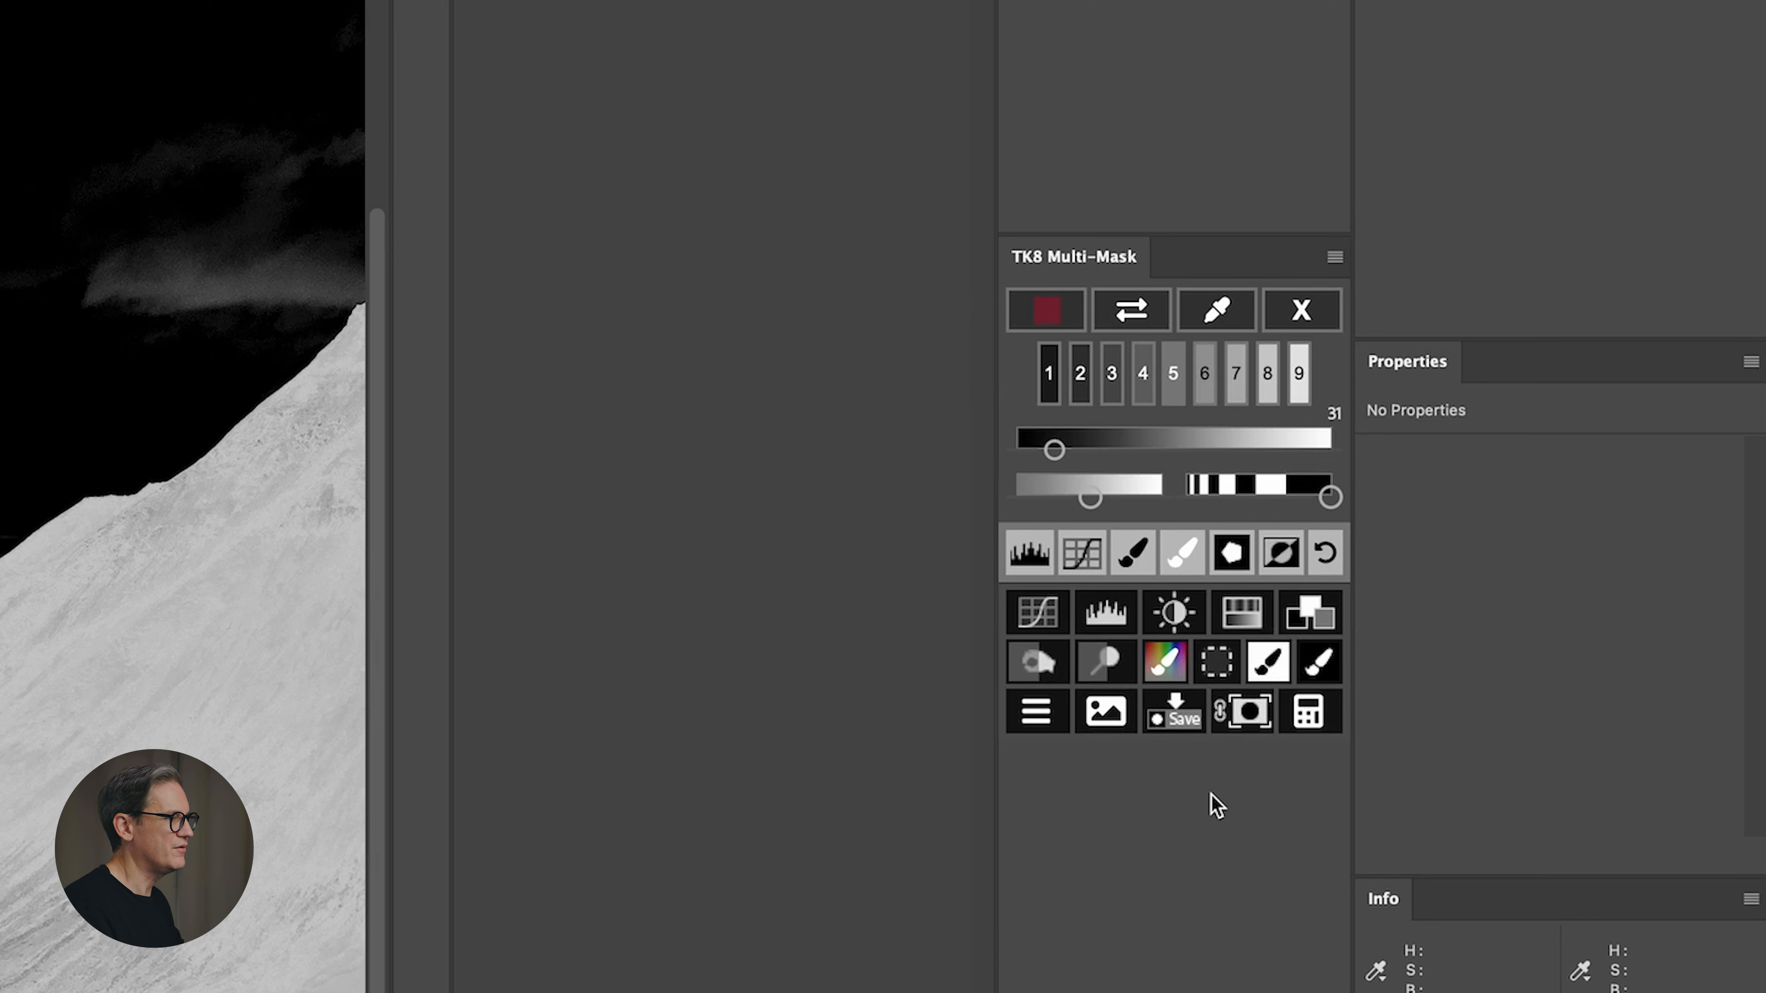
left_click(1247, 621)
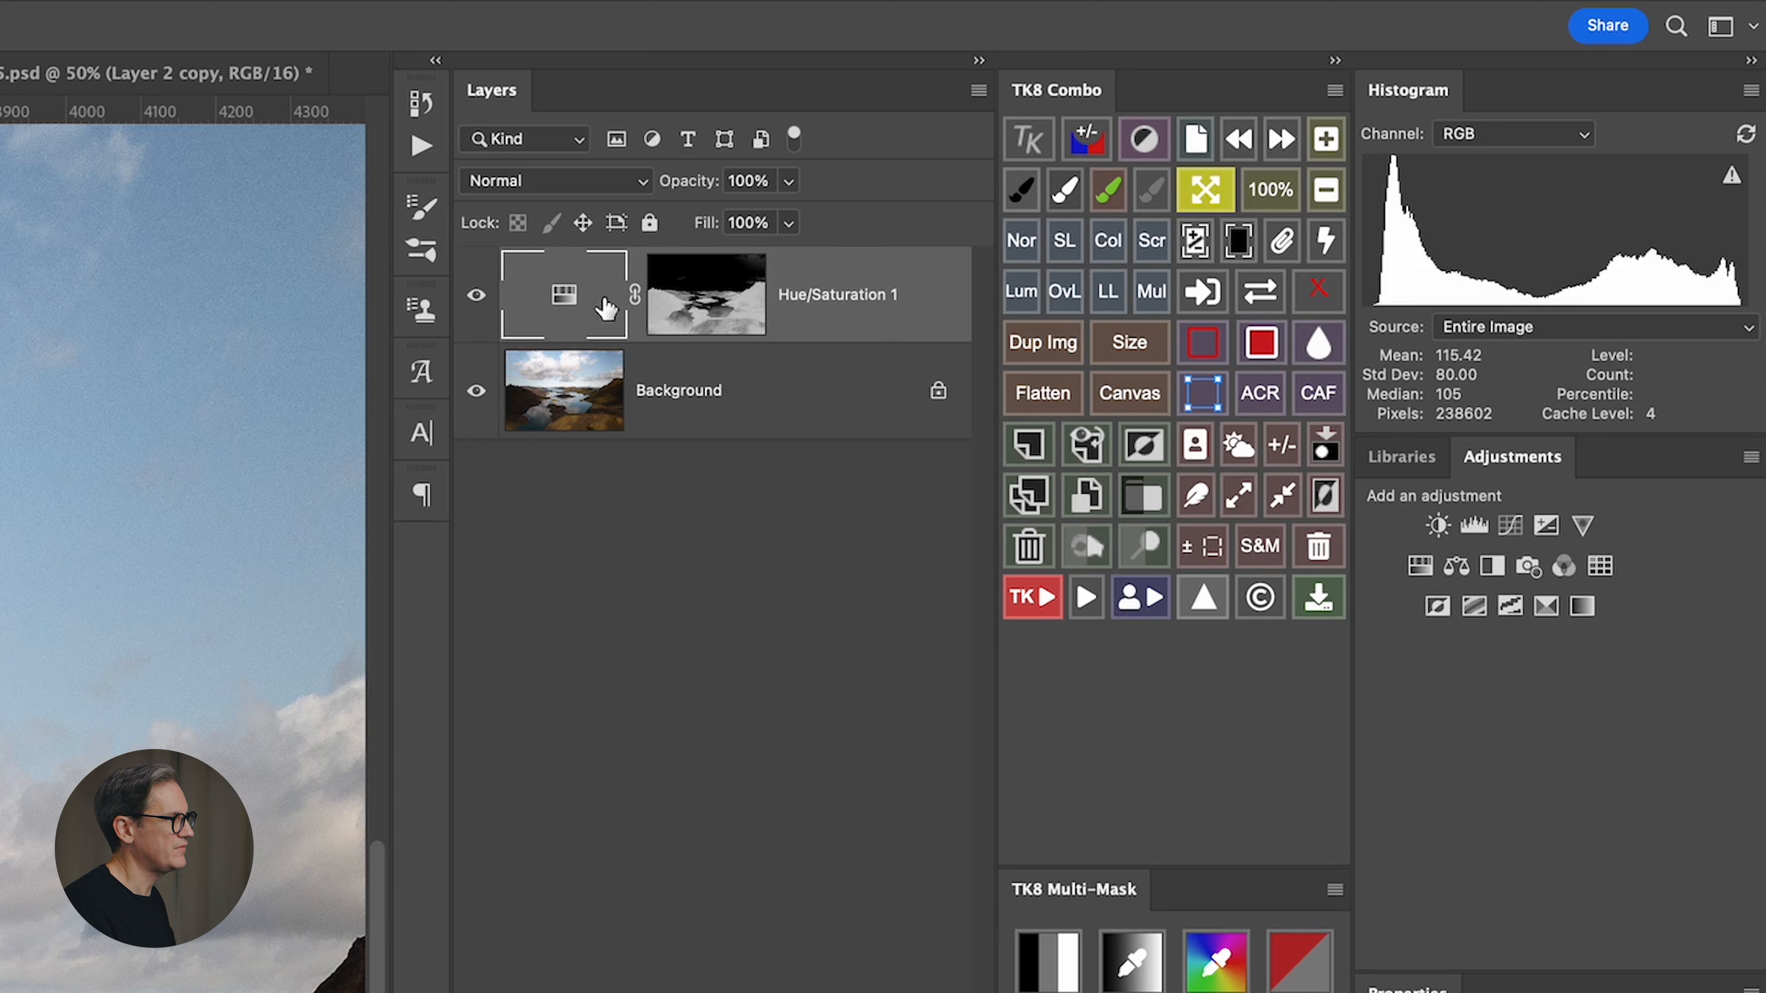
View the Hue/Saturation layer's mask on its own, return to the photo, and strongly lower the layer's saturation
left_click(693, 309, "alt")
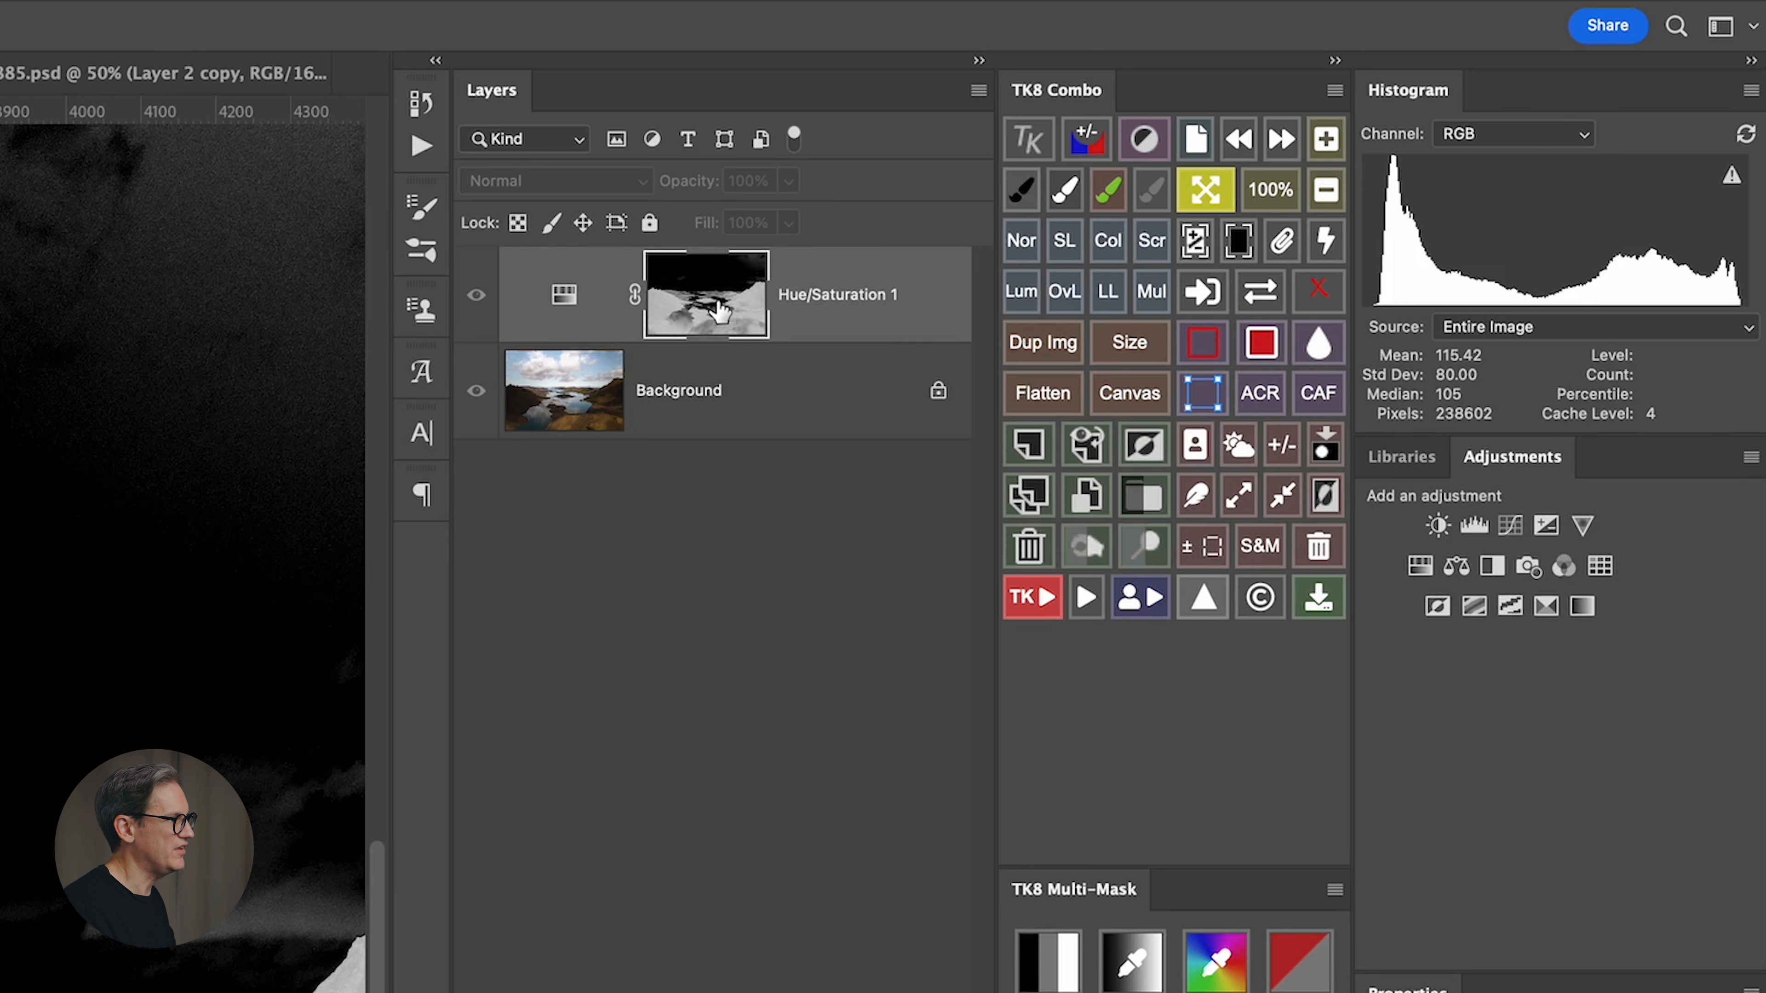
left_click(565, 299)
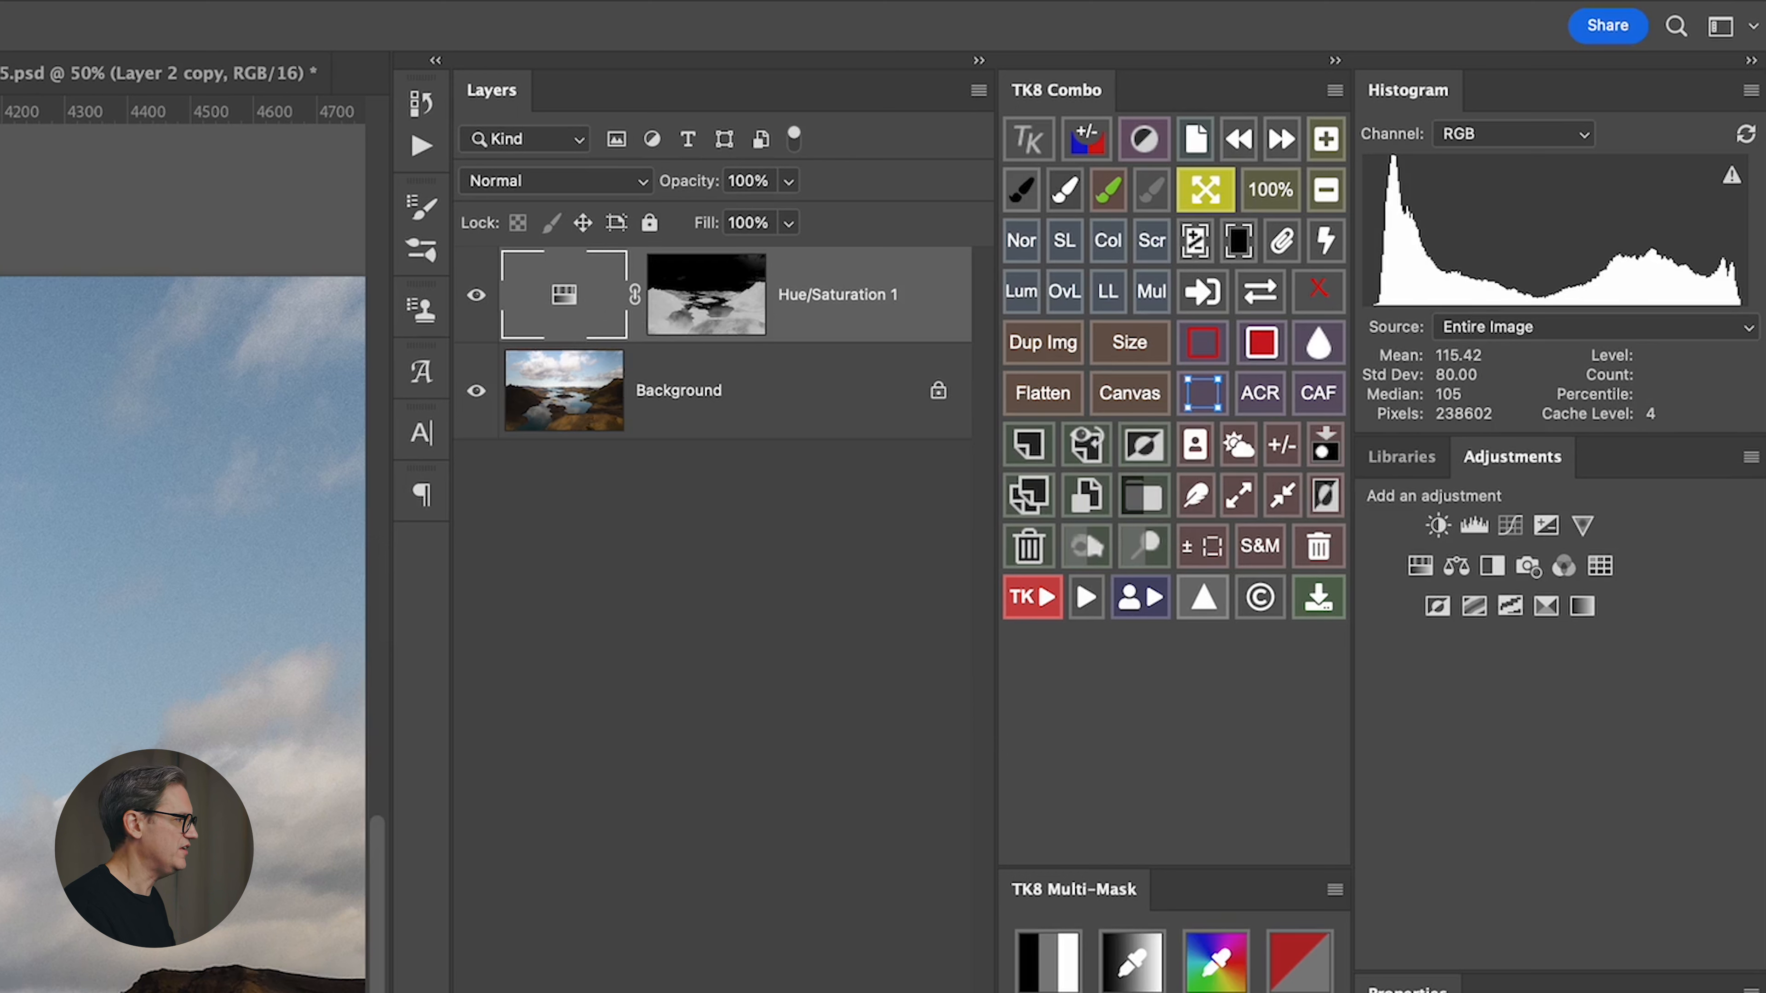
left_click_drag(1672, 523, 1667, 523)
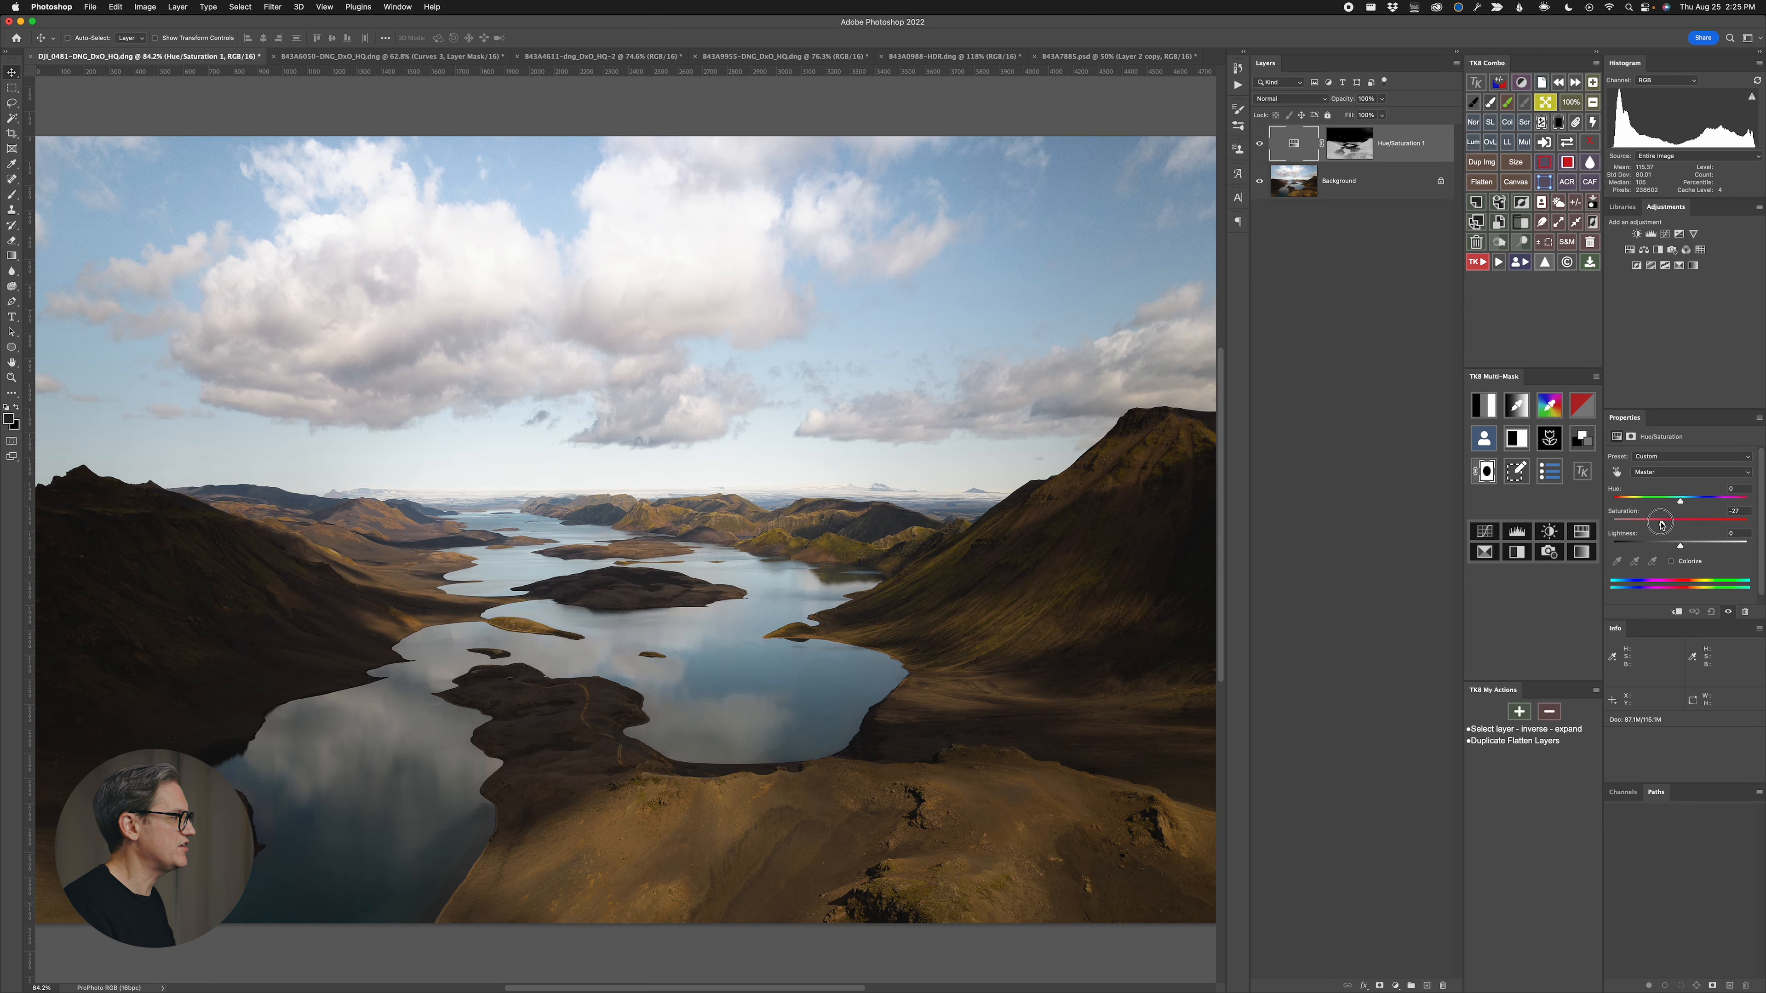
left_click_drag(1661, 523, 1611, 523)
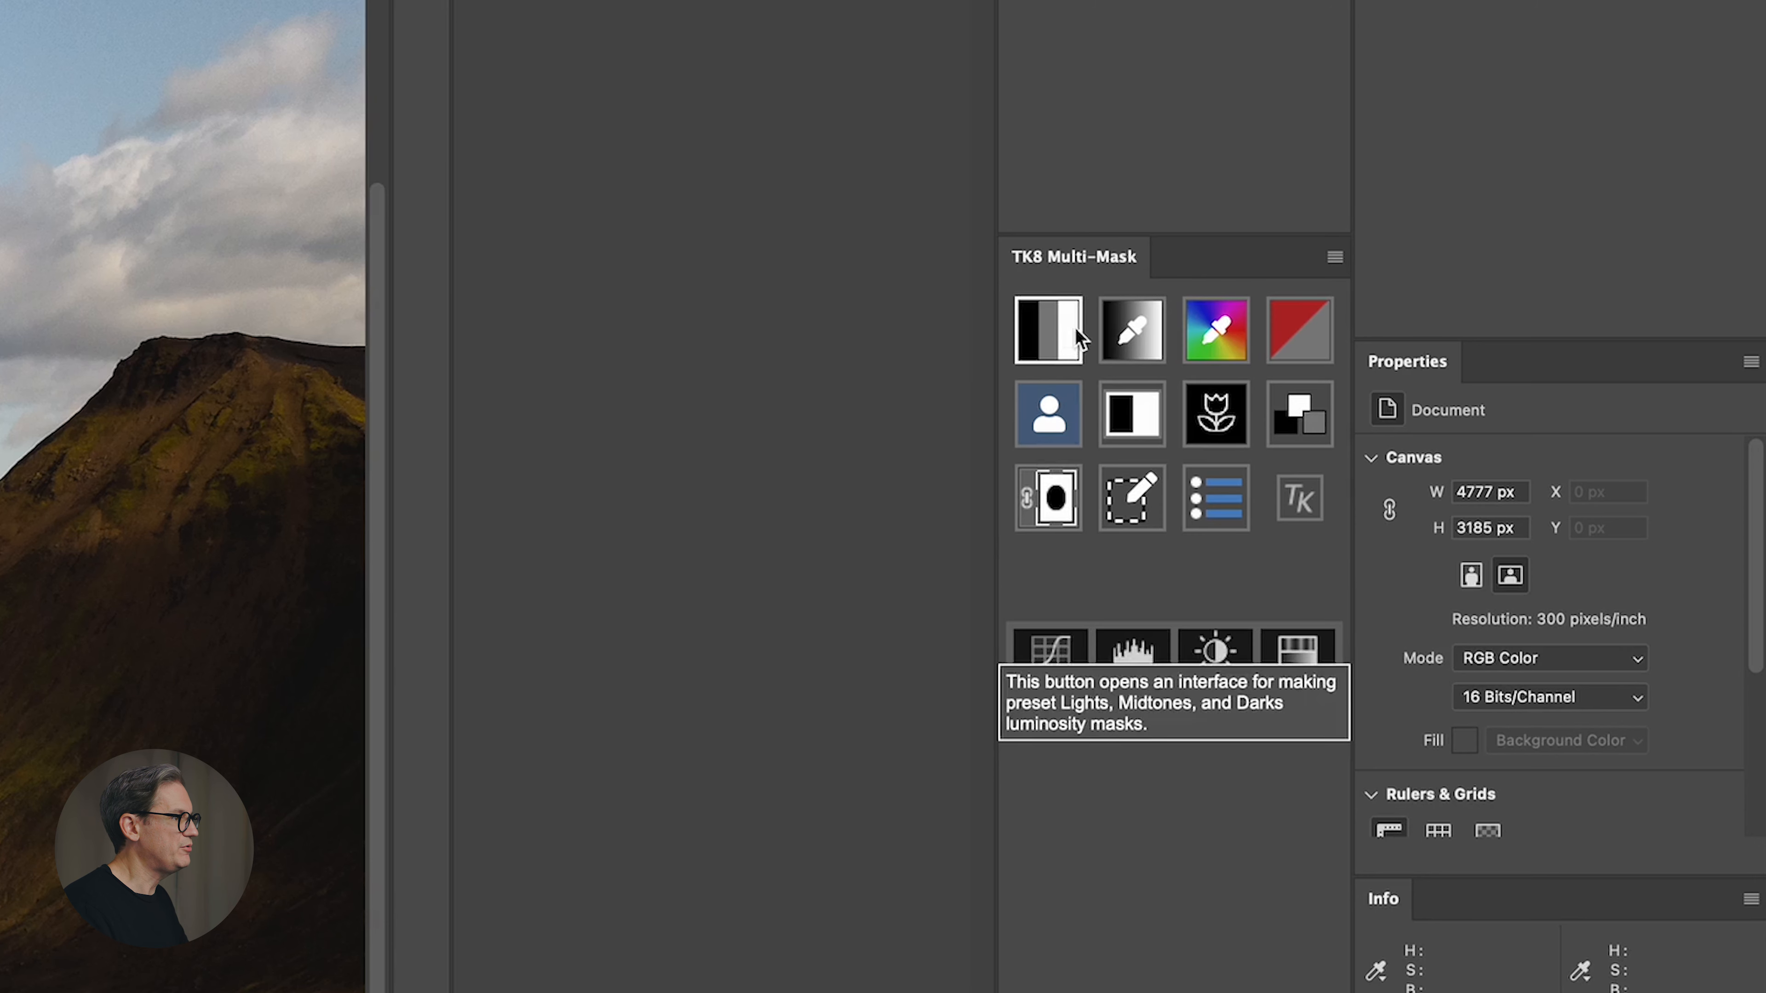
Create a color mask from a tone sampled in the distant hills beyond the lake
left_click(1213, 339)
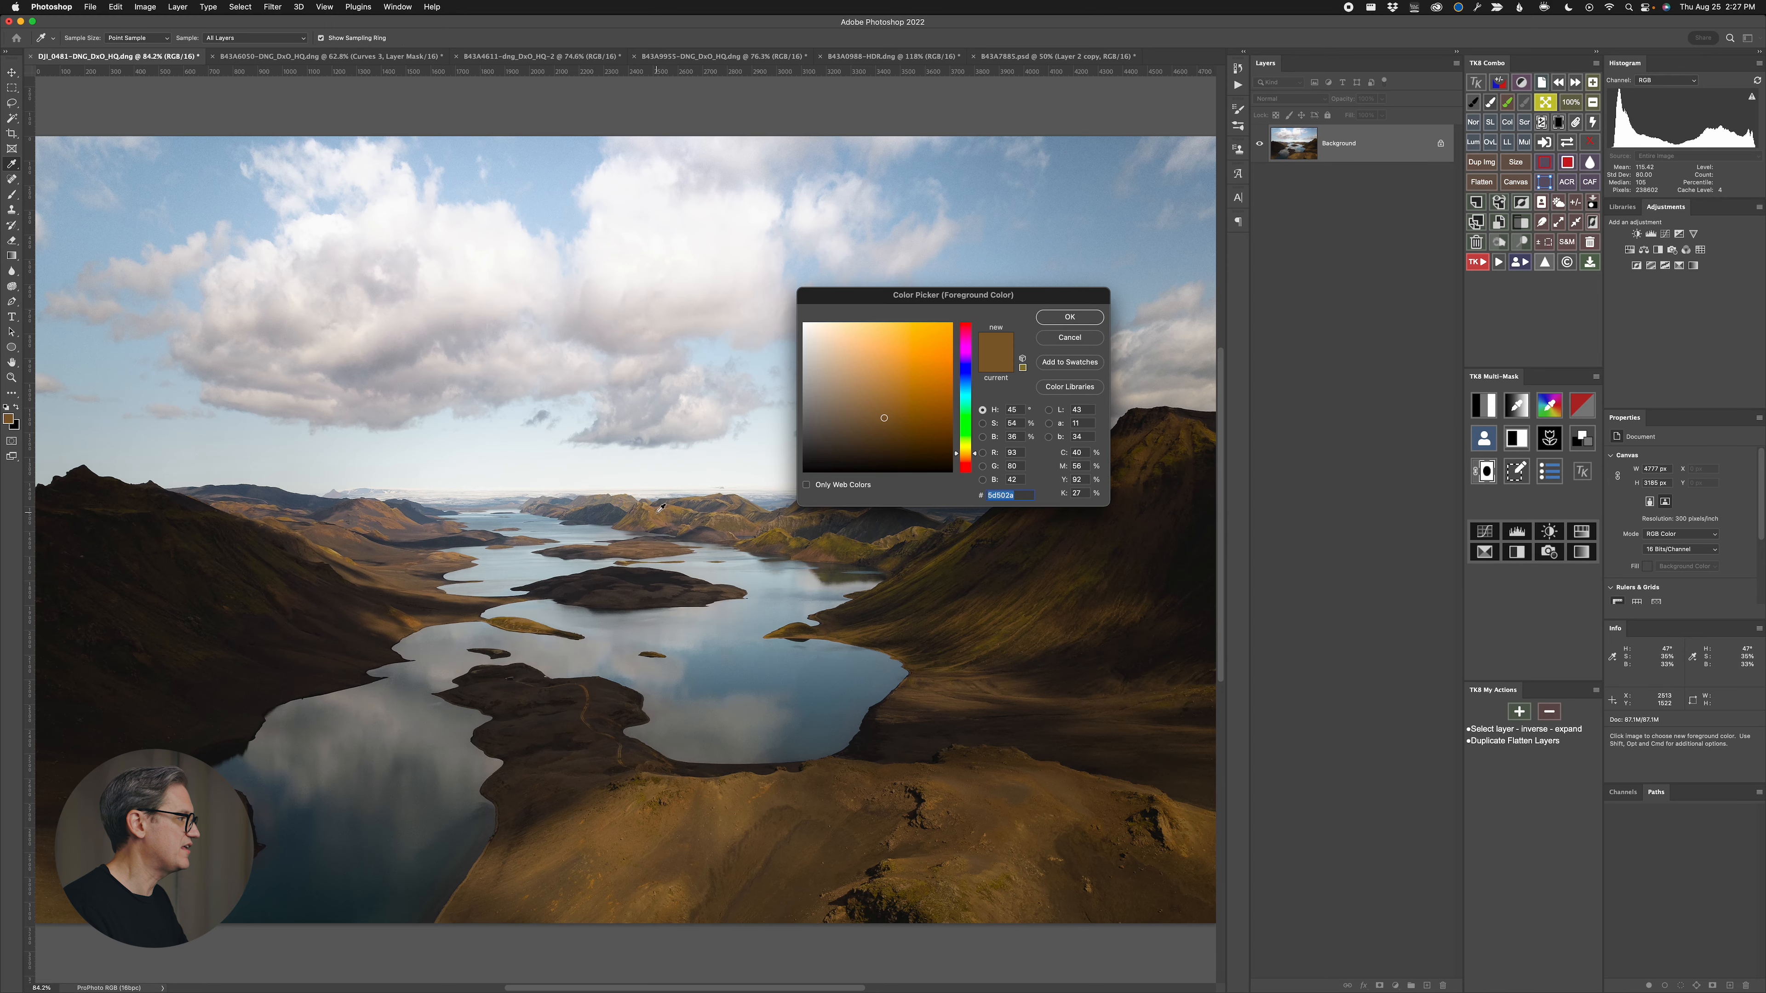
left_click(671, 512)
left_click(1068, 318)
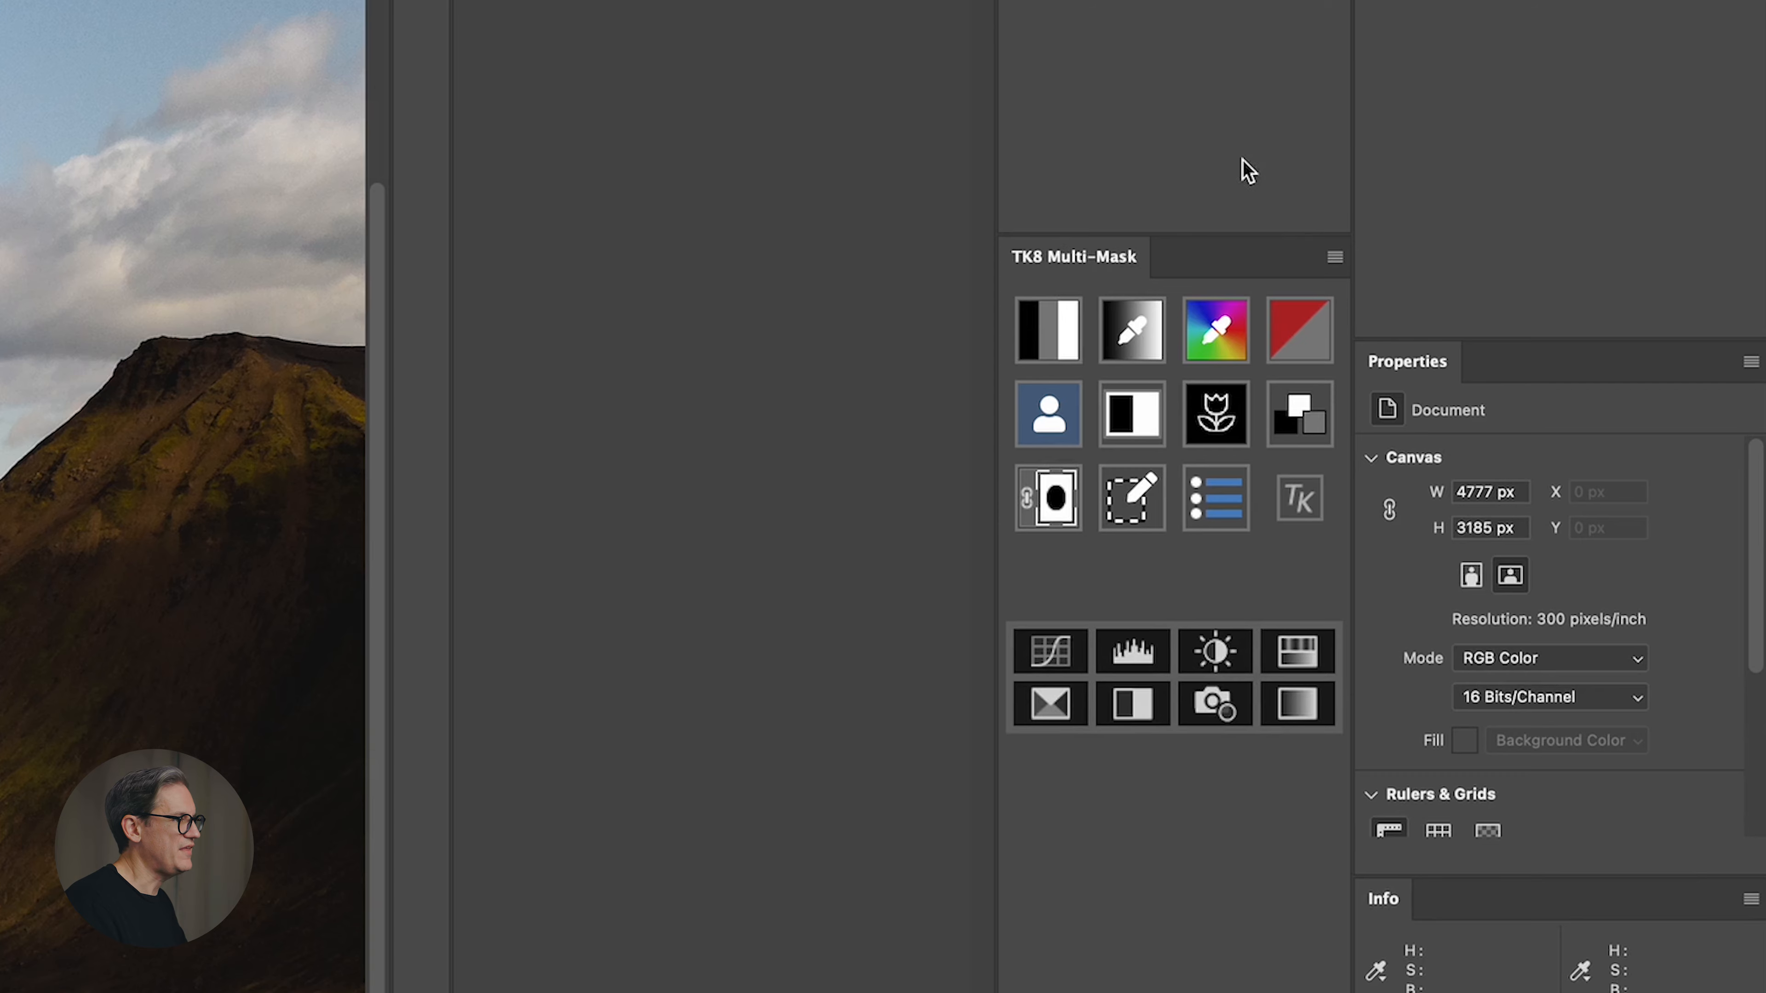
Generate preset luminosity masks from the RGB channel, trying Lights-2, Lights-3 and Darks-2 and ending on Darks-1
left_click(1048, 328)
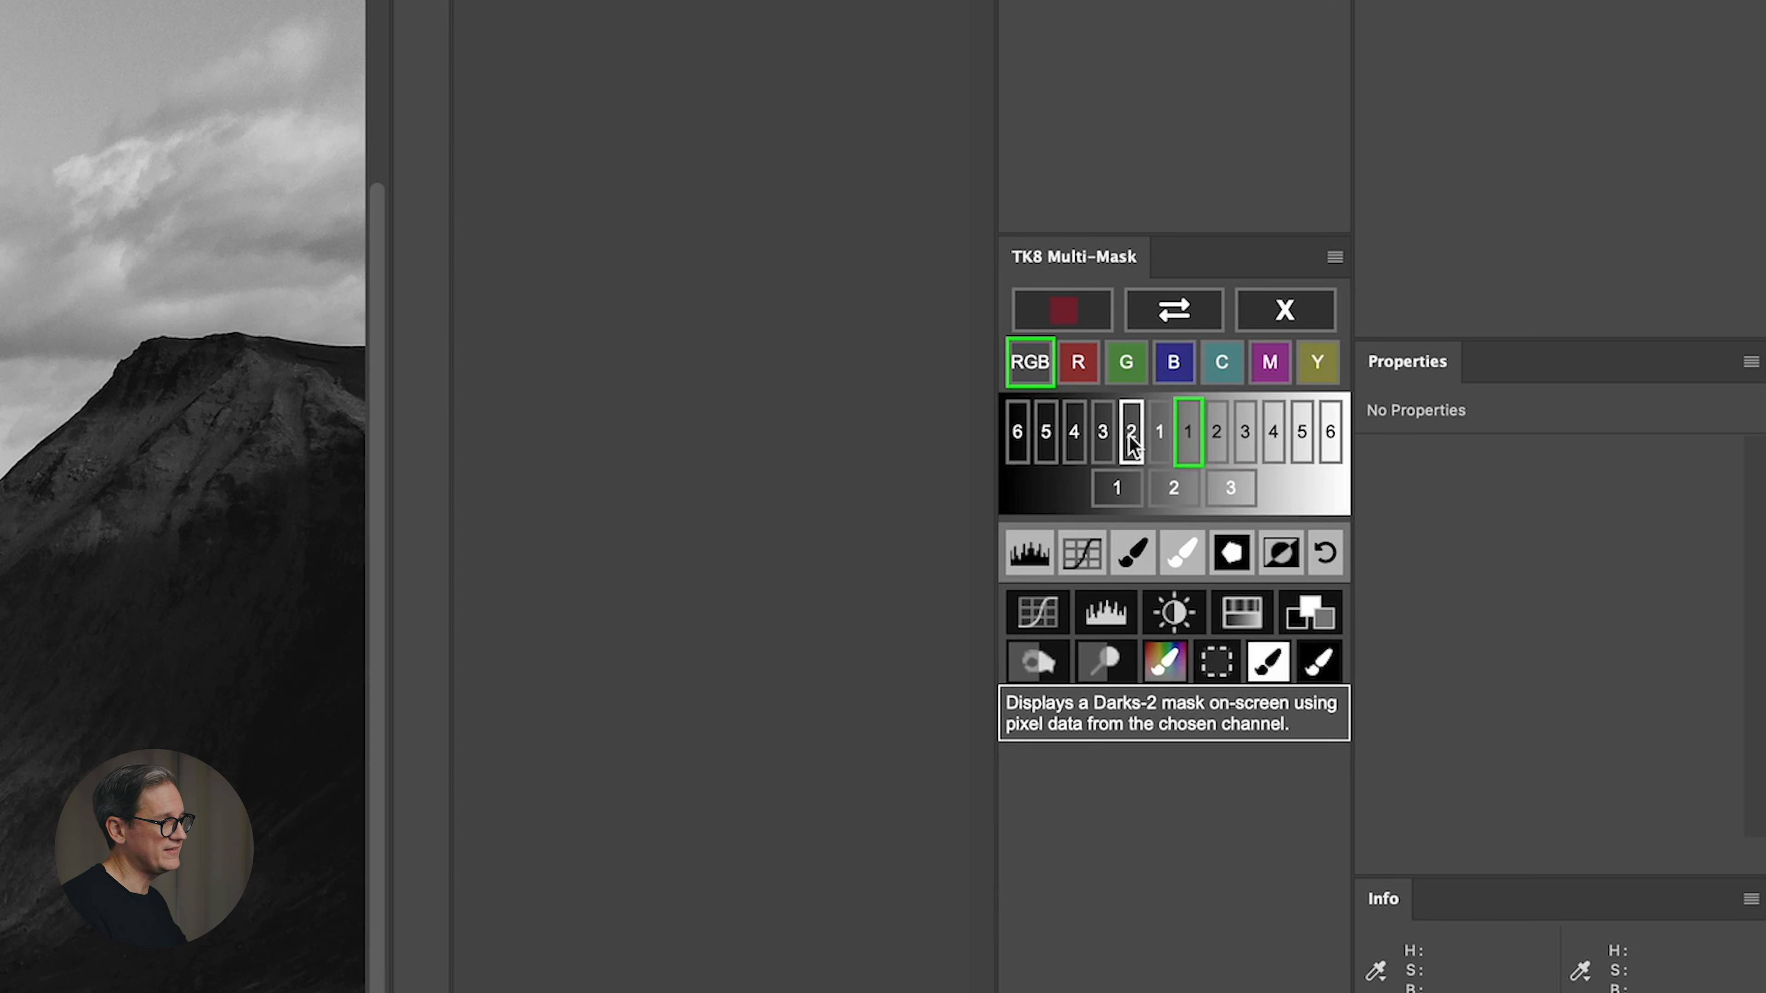
left_click(1217, 438)
left_click(1245, 434)
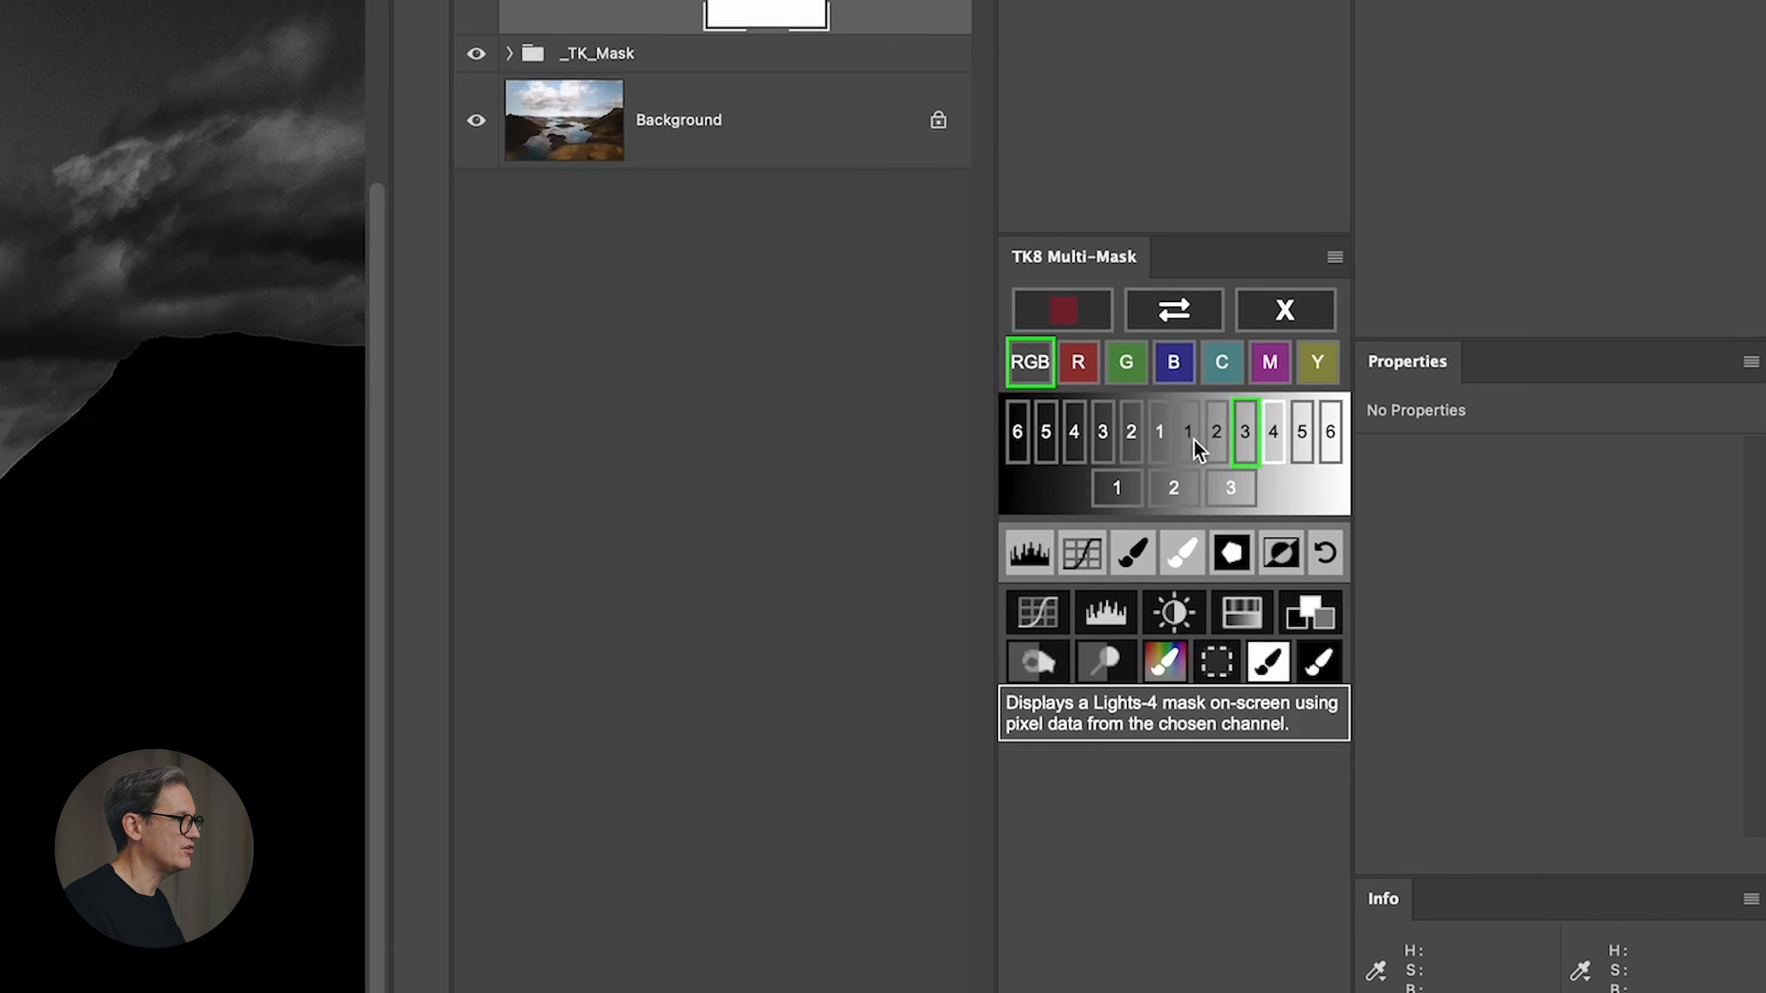
left_click(1131, 435)
left_click(1160, 435)
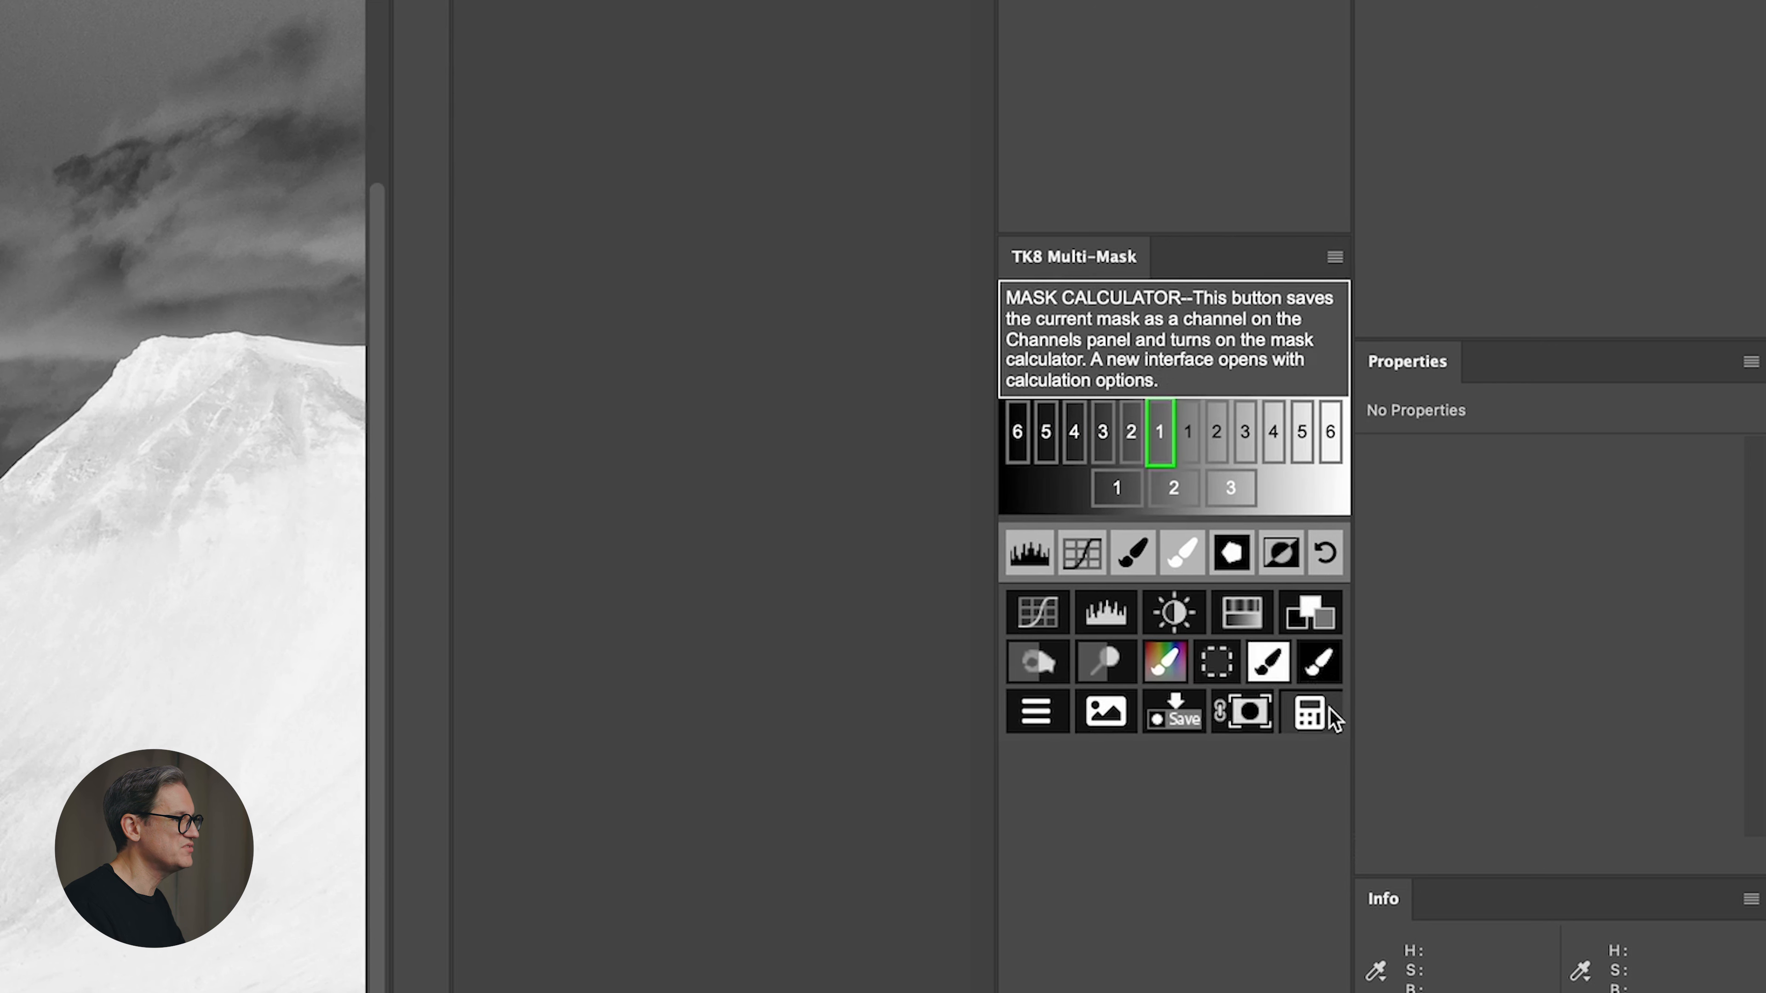
Subtract the Darks-4 mask from the Darks-1 mask with the mask calculator
left_click(1330, 709)
left_click(1143, 672)
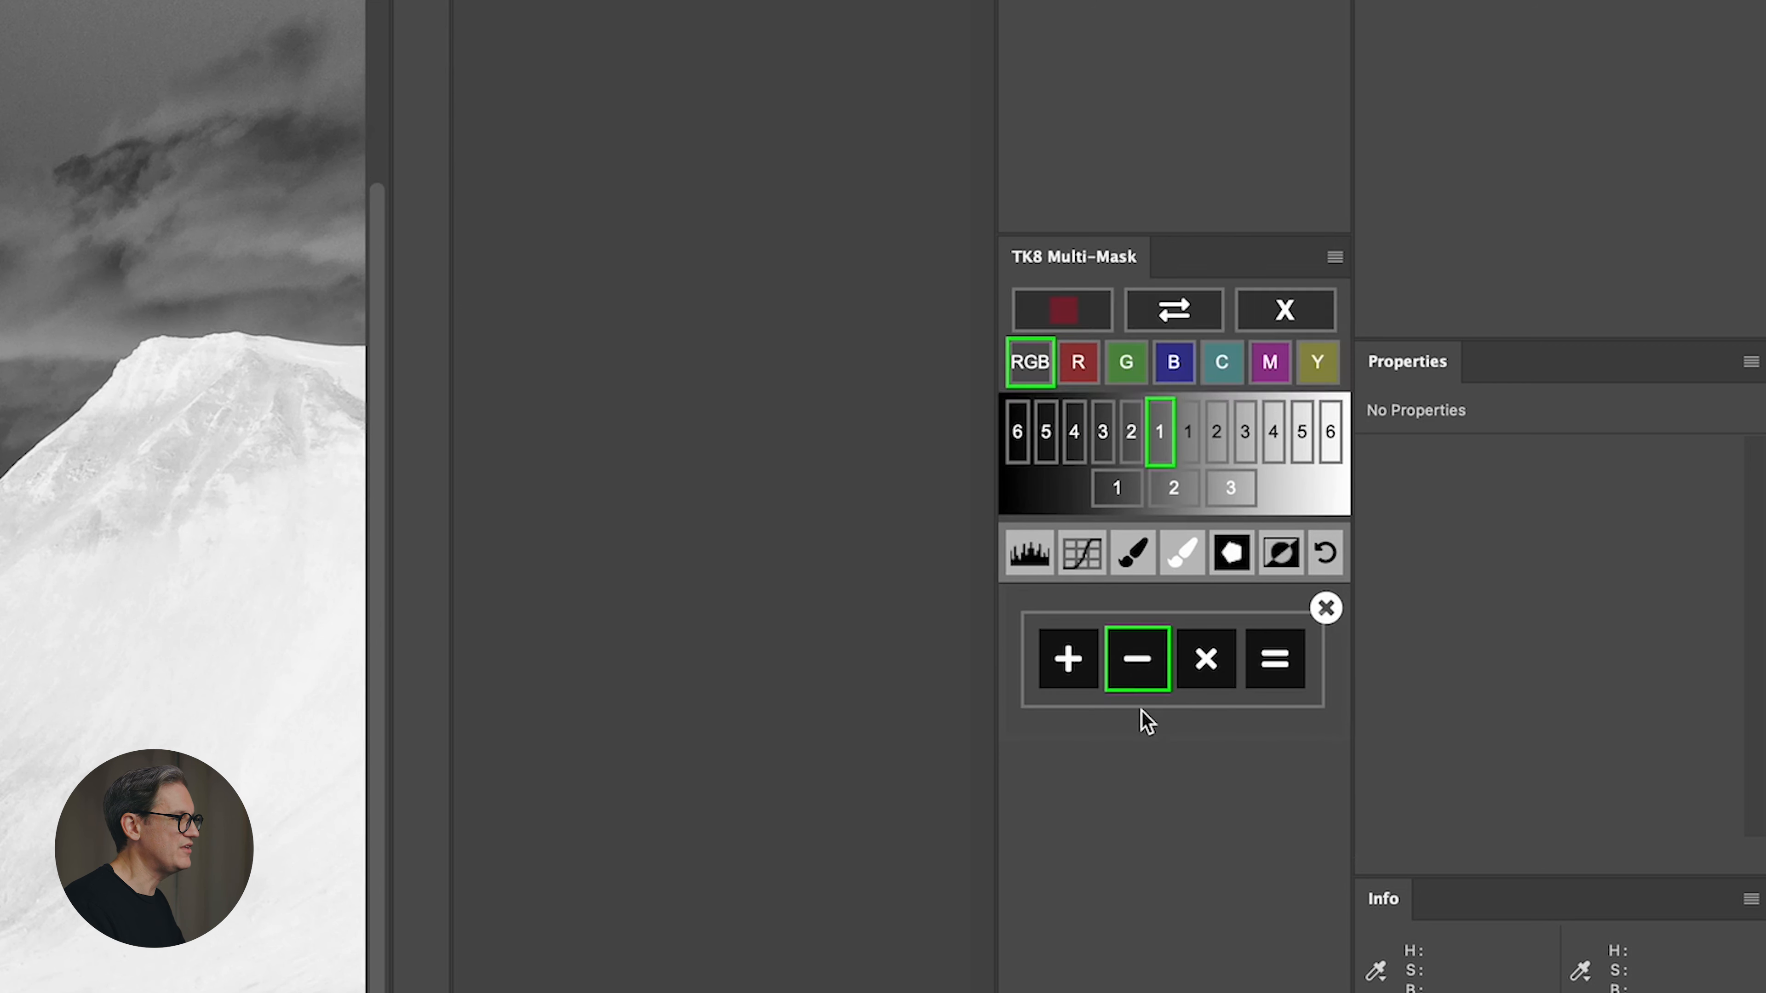
left_click(1074, 438)
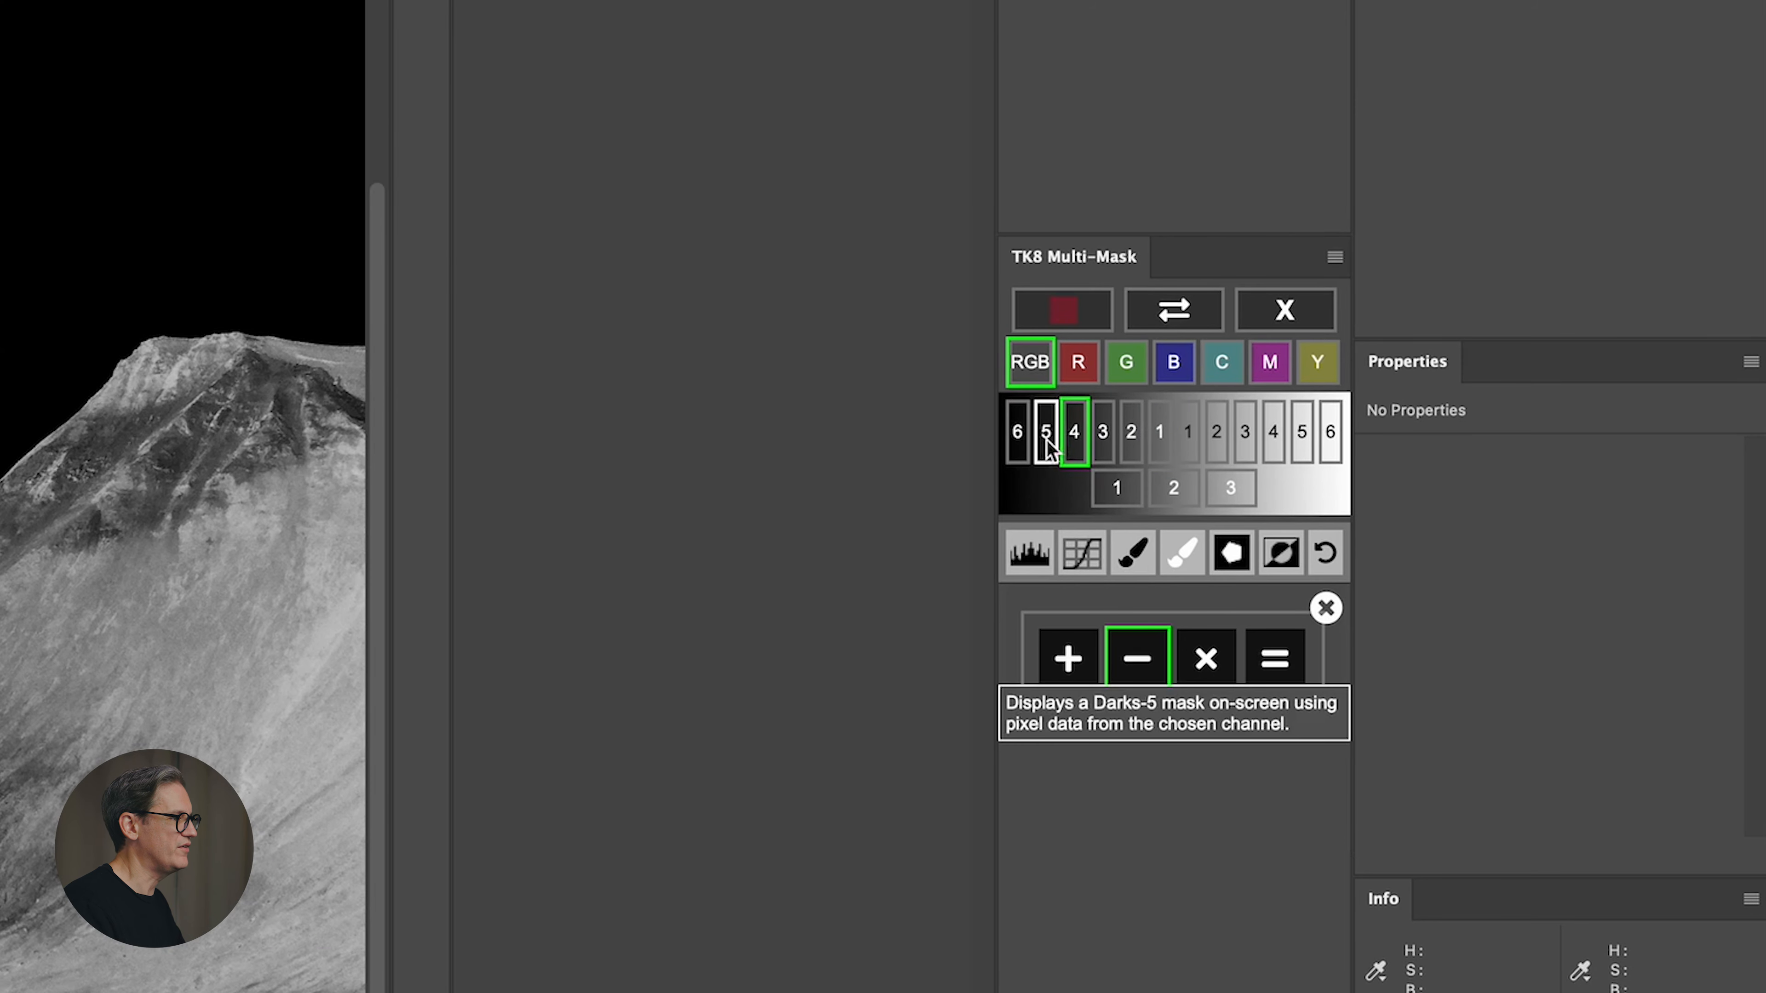
left_click(1275, 658)
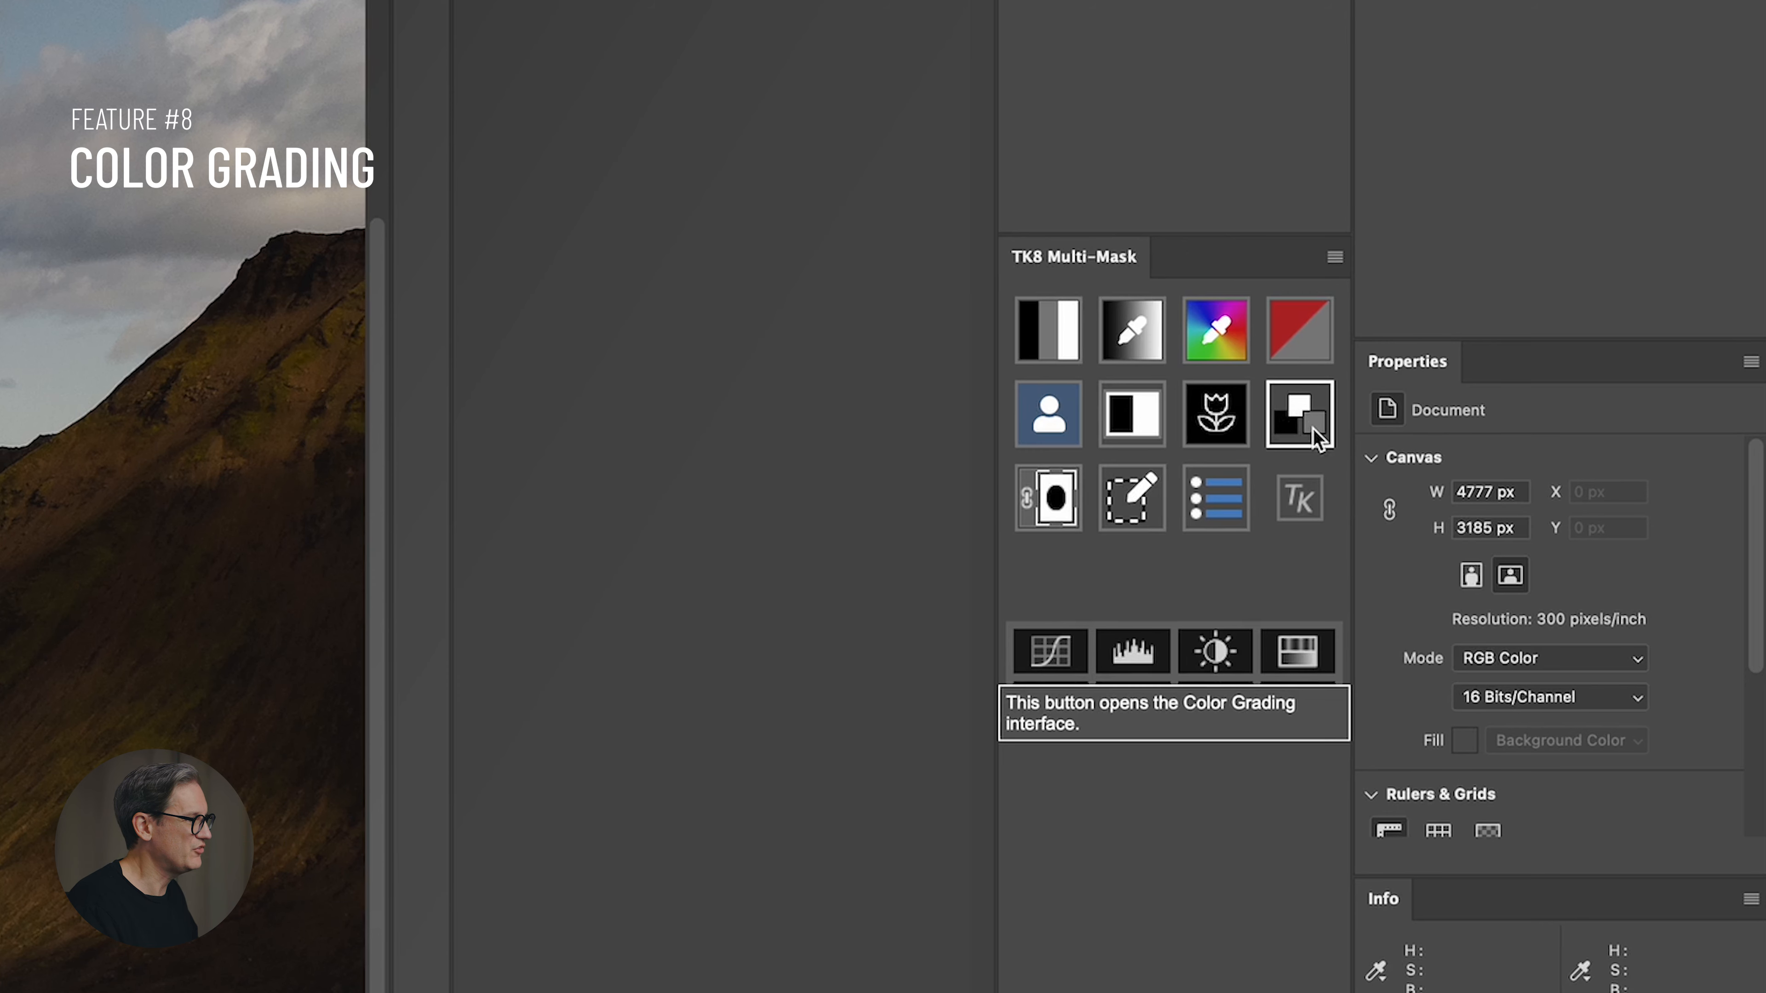
Add a Color Grading layer to the lake photo and shift the shadows toward blue on the color wheel
left_click(1298, 415)
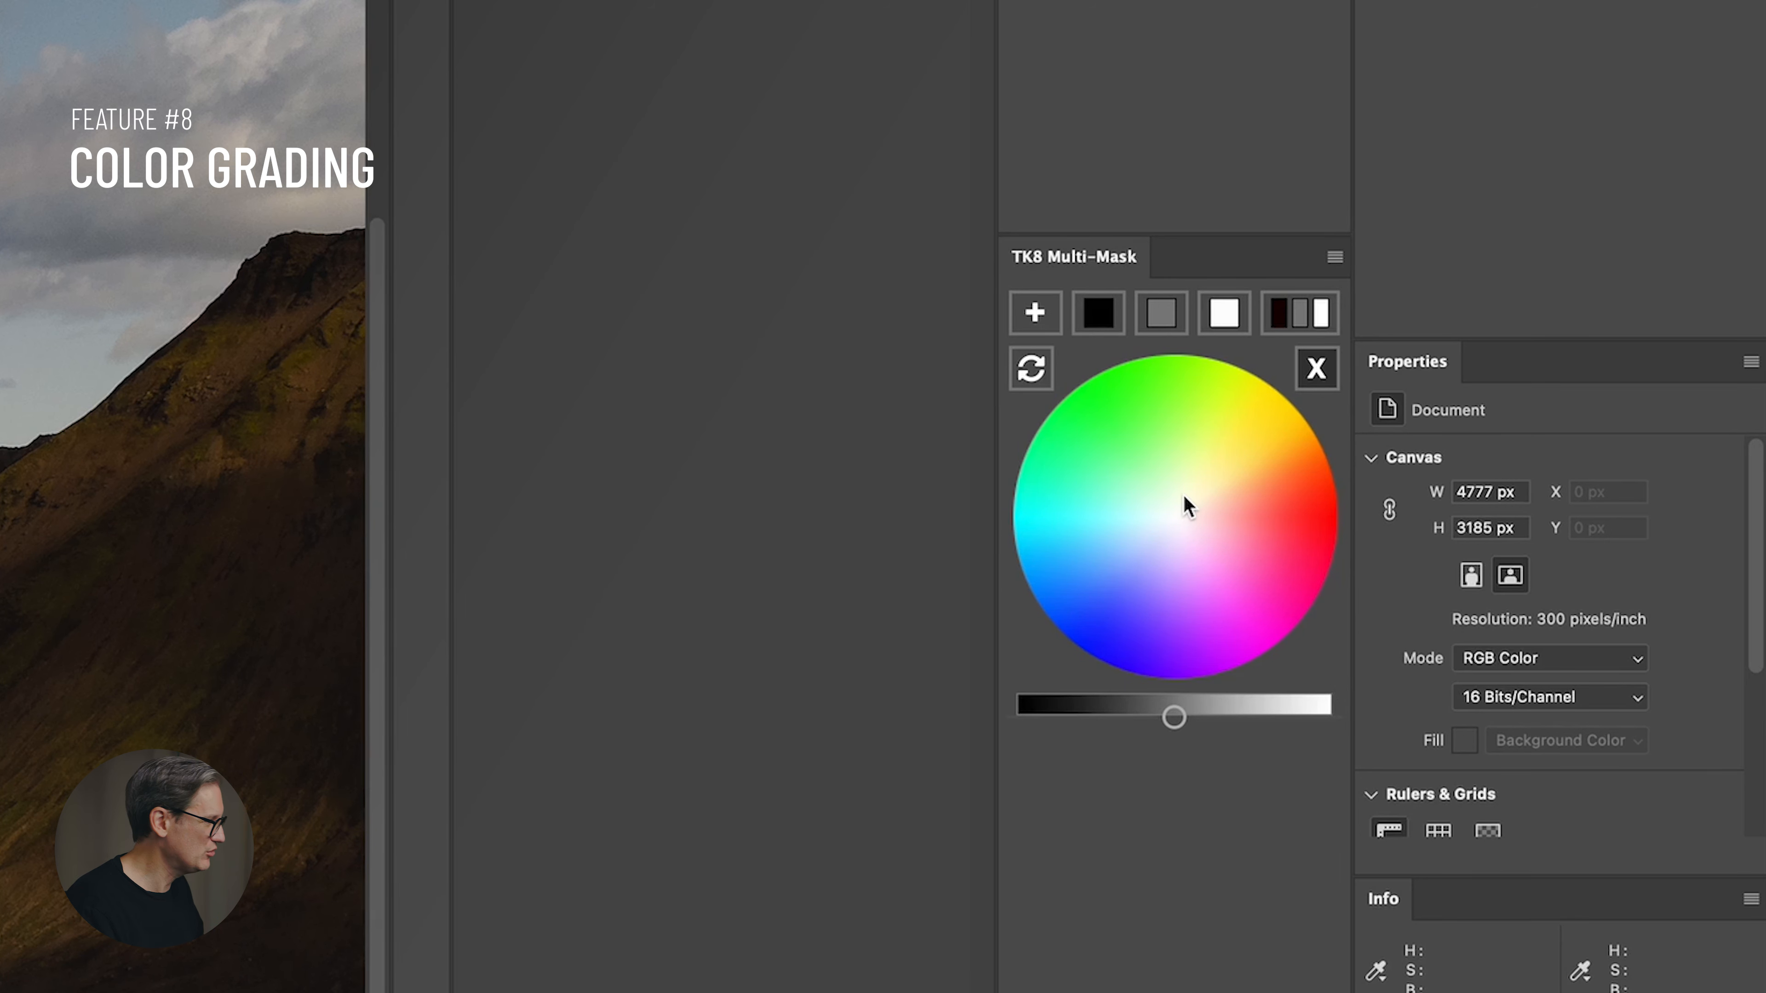
left_click(1036, 312)
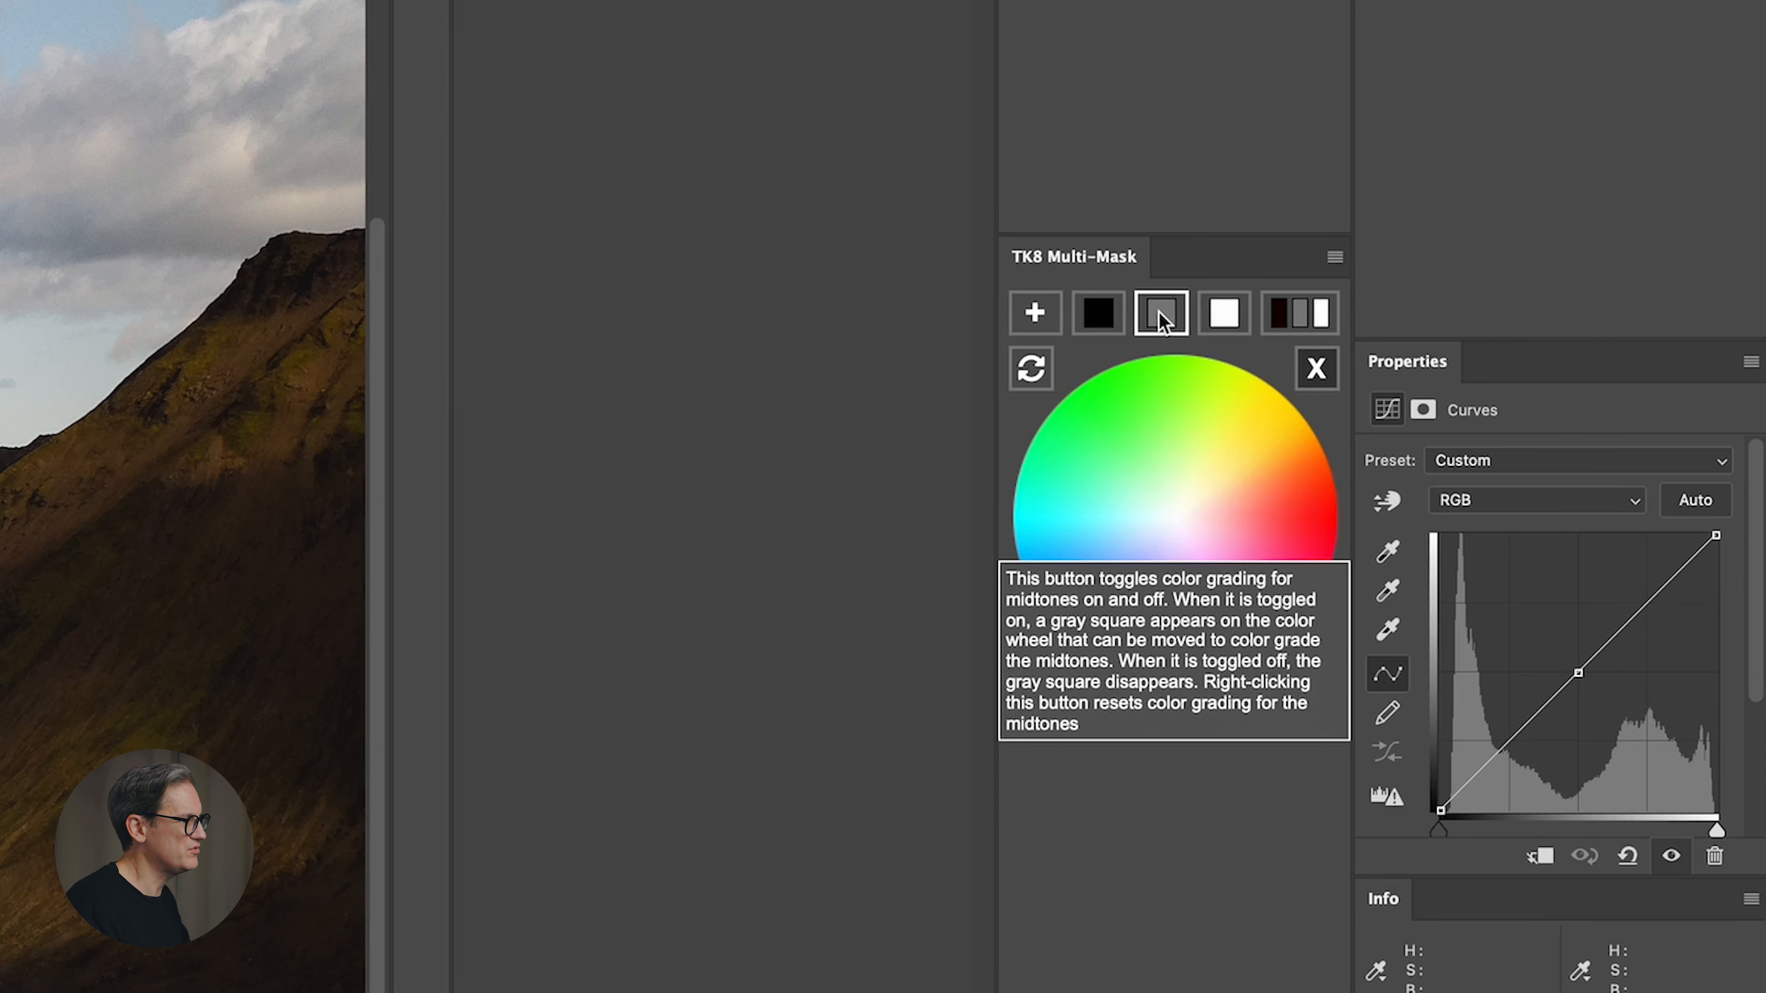
left_click(1111, 322)
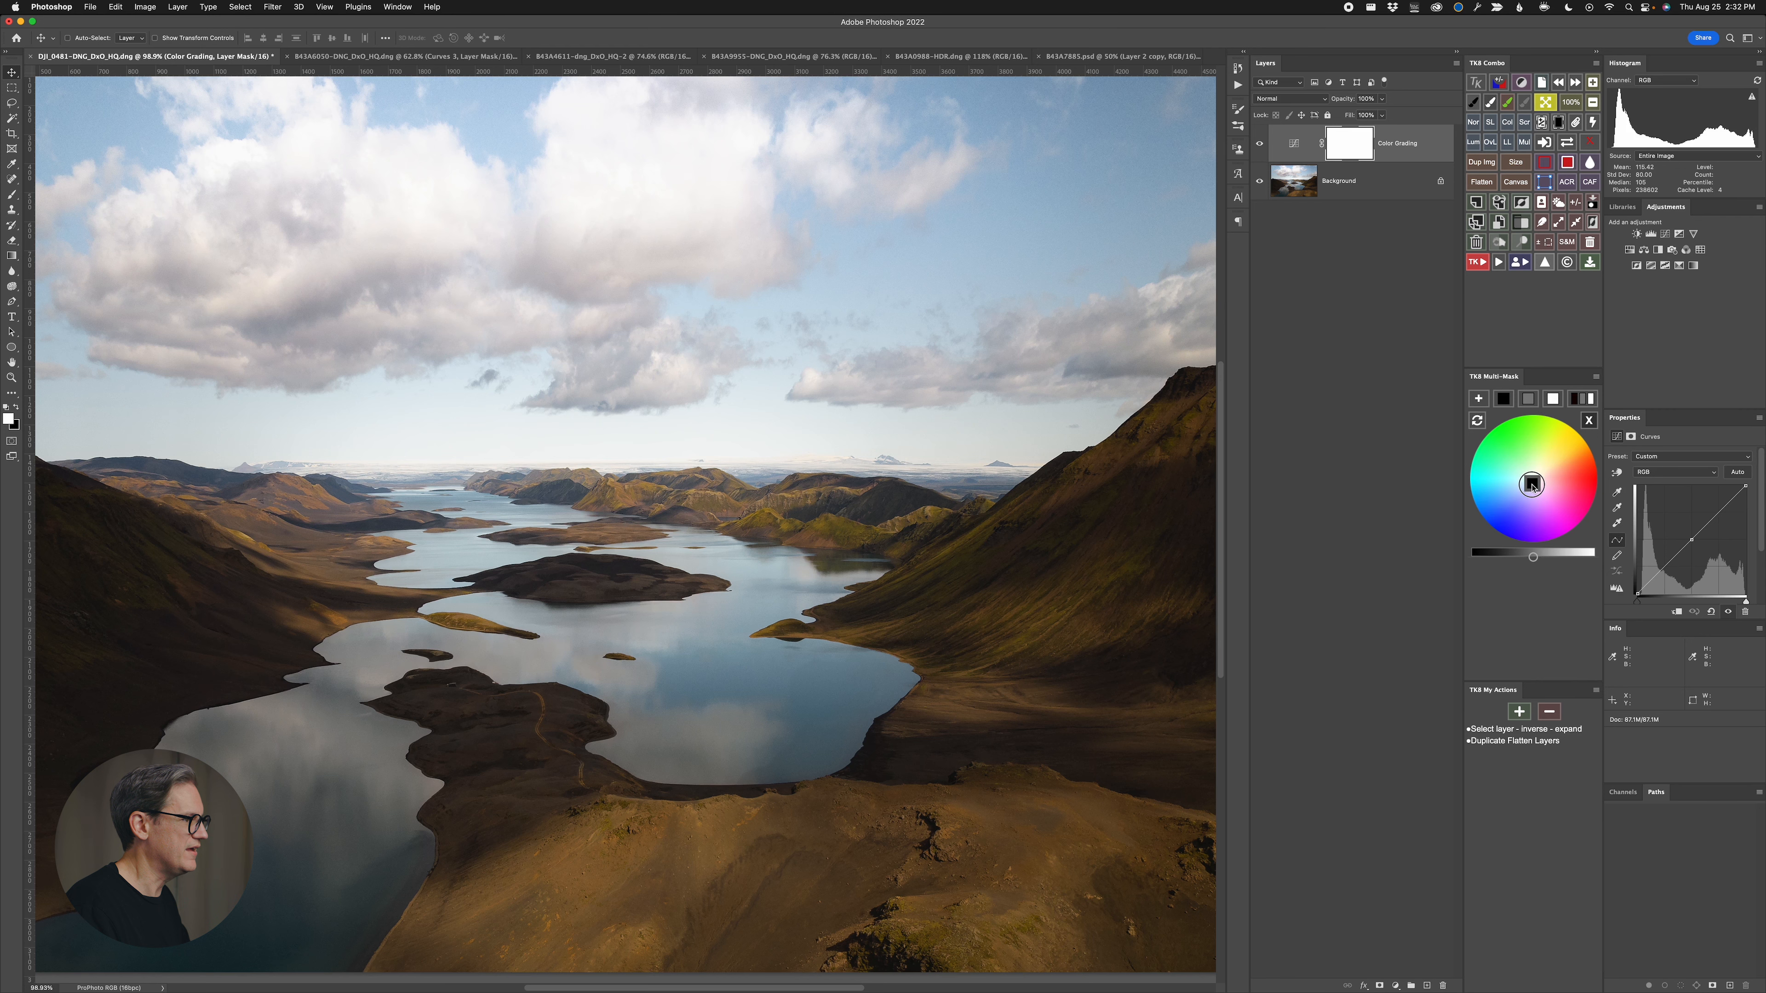
left_click_drag(1532, 485, 1518, 498)
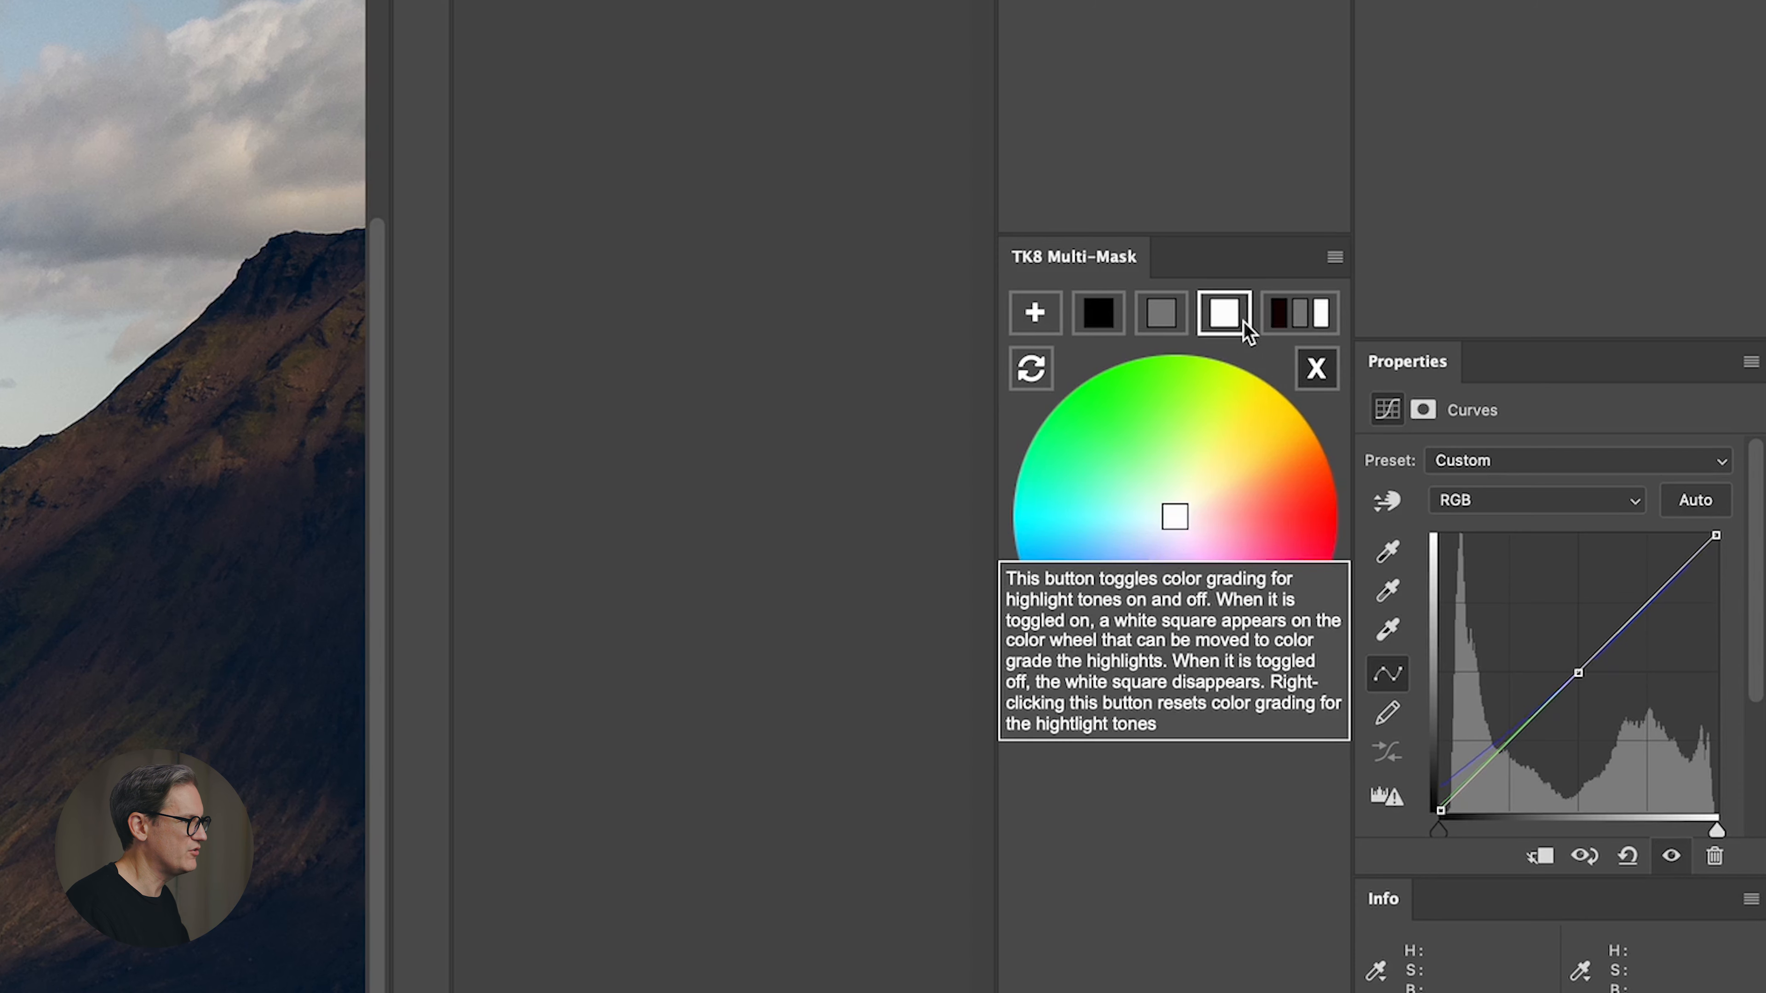
Shift the highlights toward warm yellow-orange on the color wheel and vary the Color Grading layer's opacity, ending at 100%
left_click(1555, 402)
left_click_drag(1534, 479, 1542, 472)
left_click_drag(1200, 507, 1218, 481)
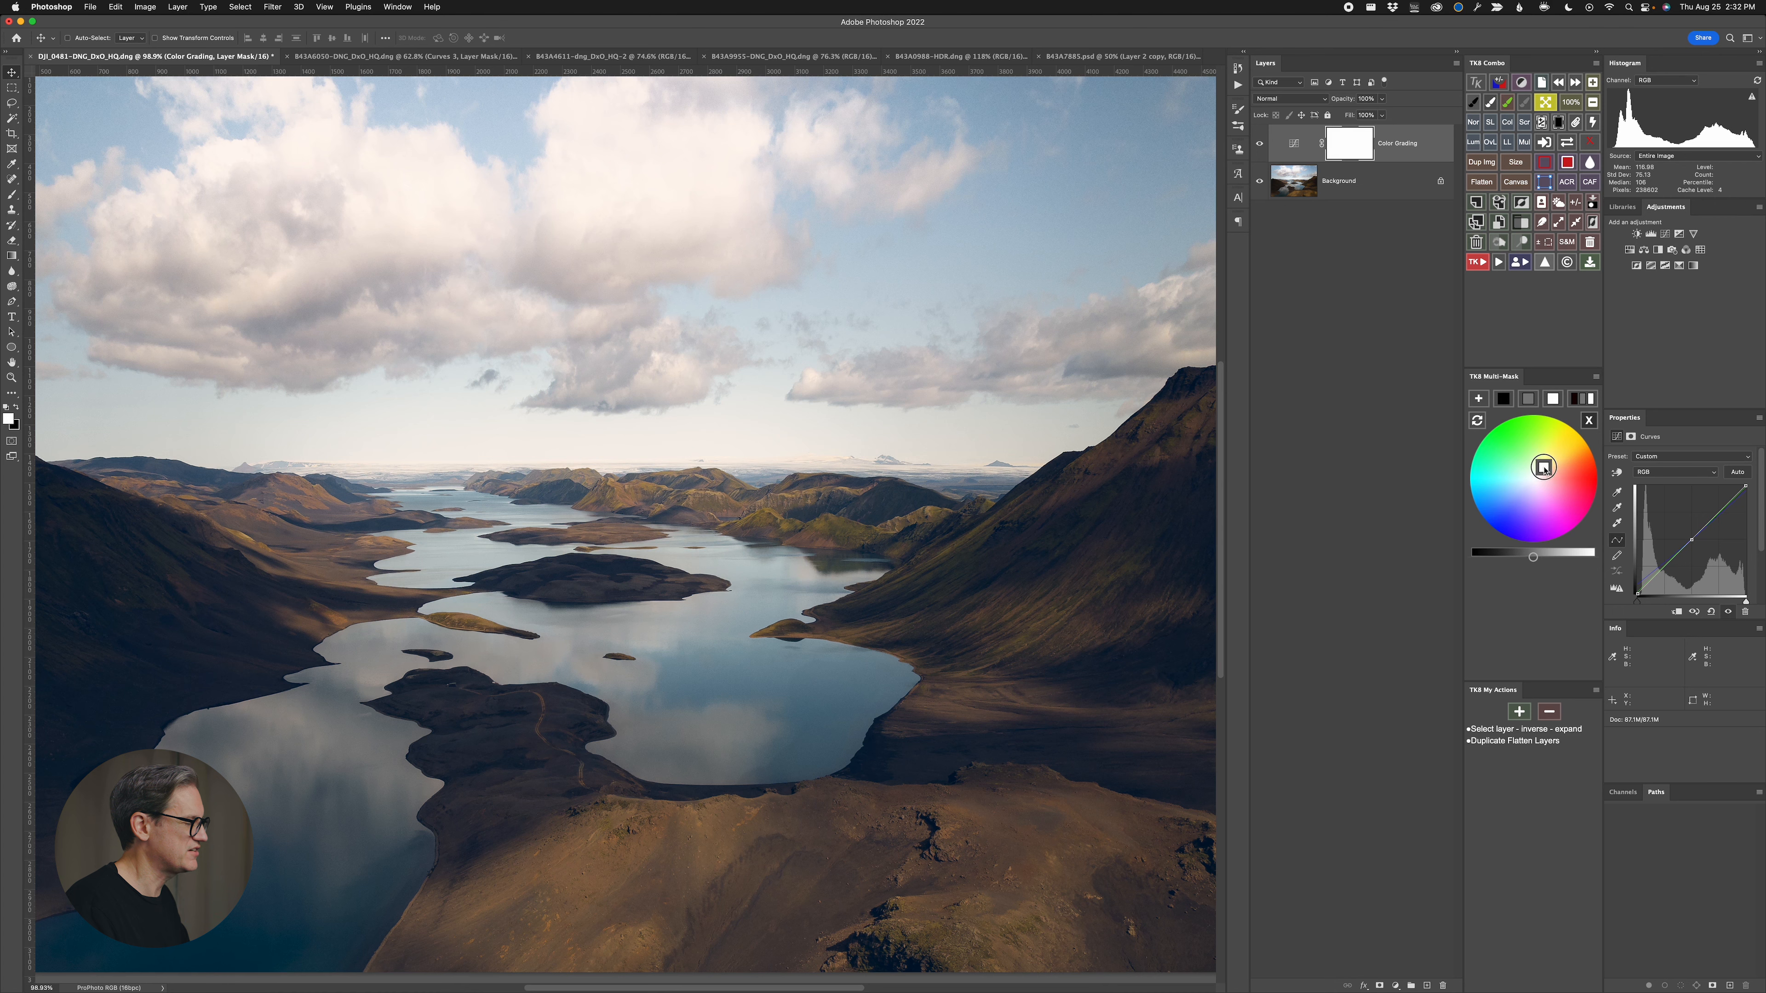
left_click_drag(1549, 465, 1553, 463)
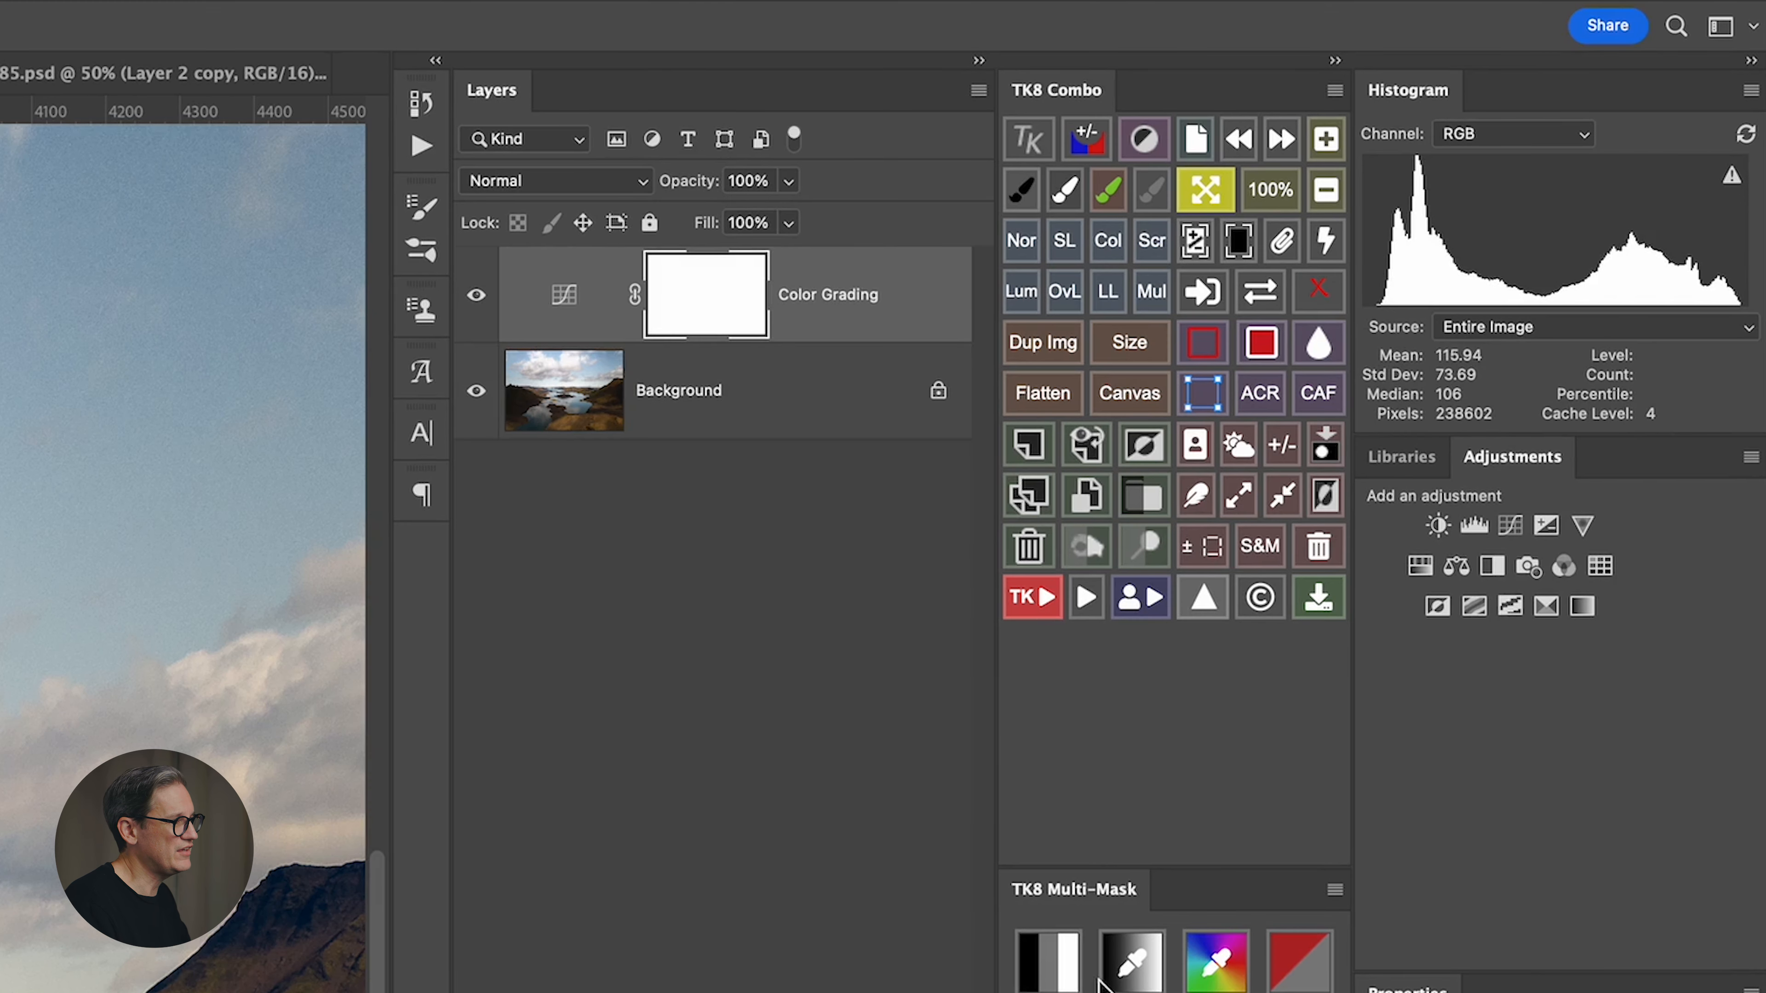
left_click(789, 182)
left_click_drag(716, 210, 817, 218)
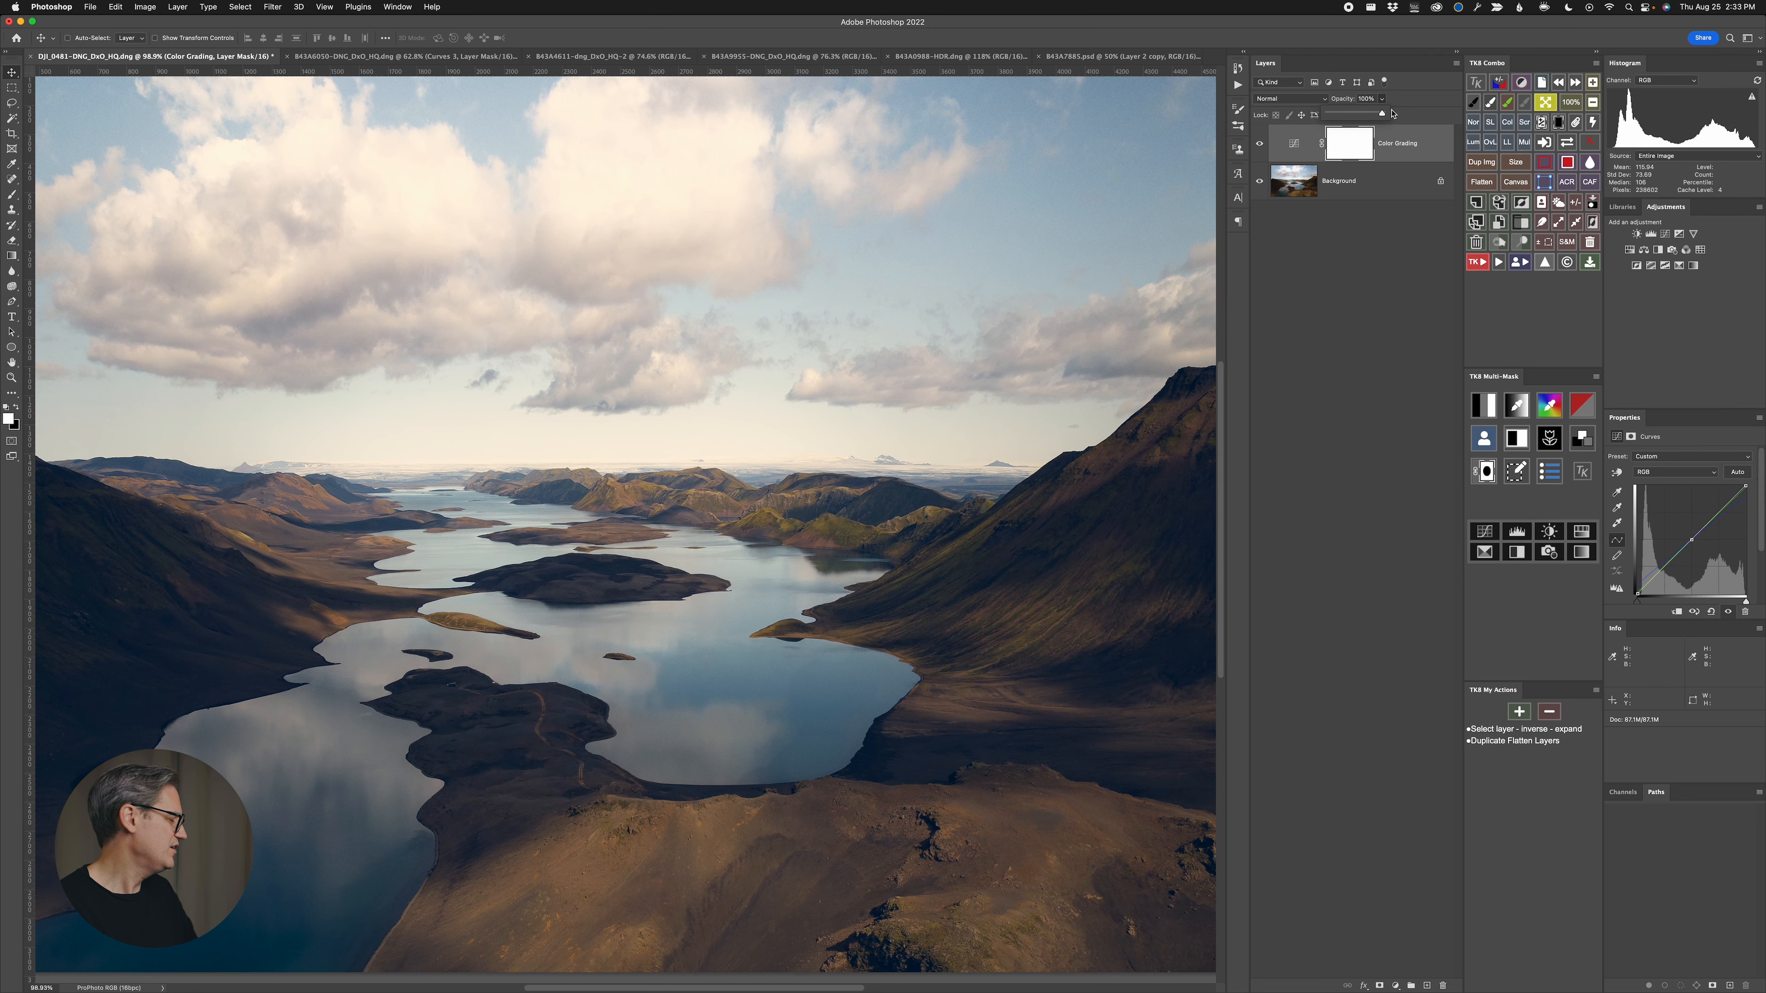